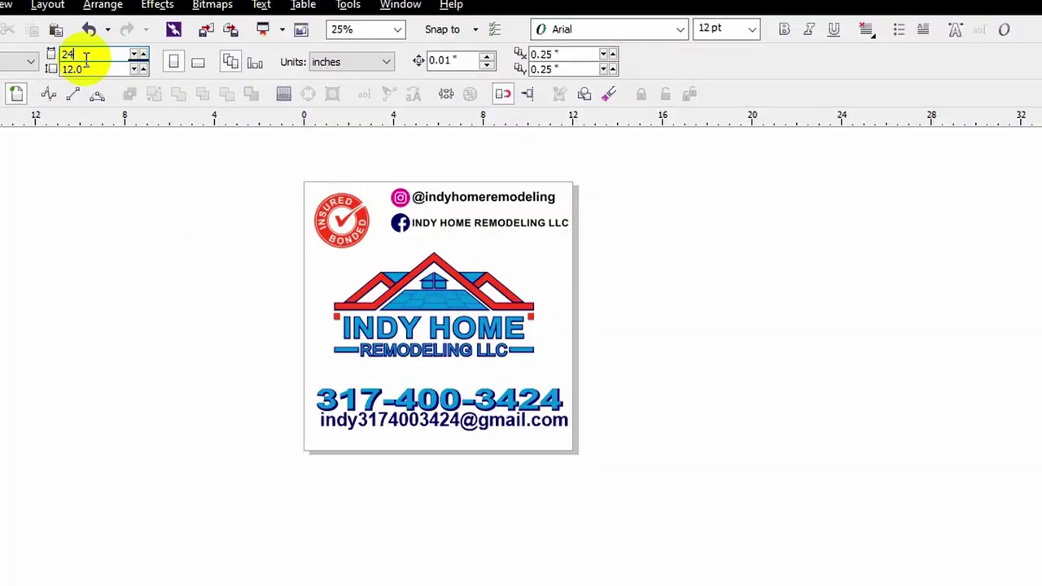
Set the page size to 24 inches wide by 18 inches high
key("Return")
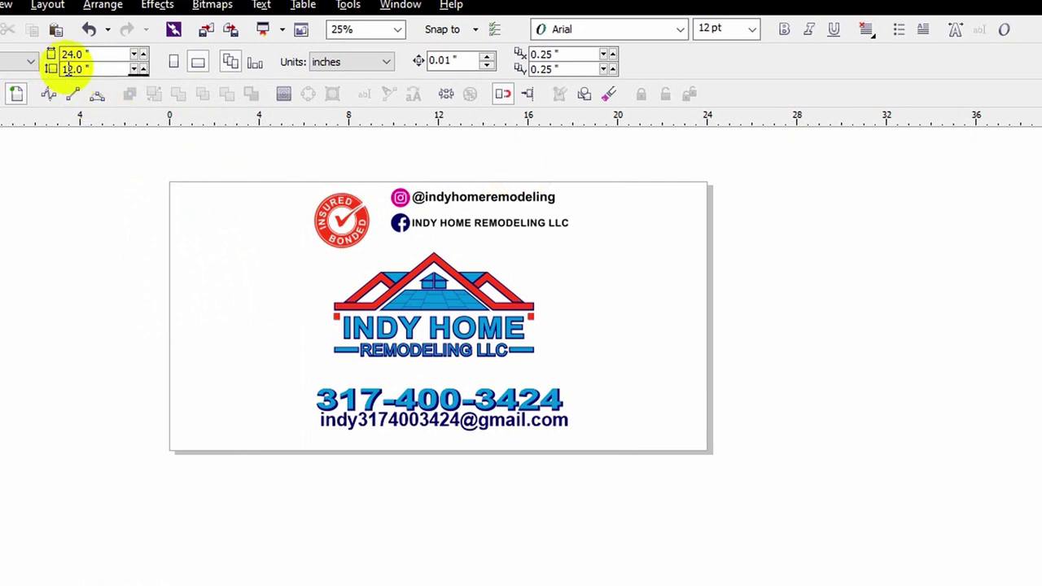
left_click(76, 68)
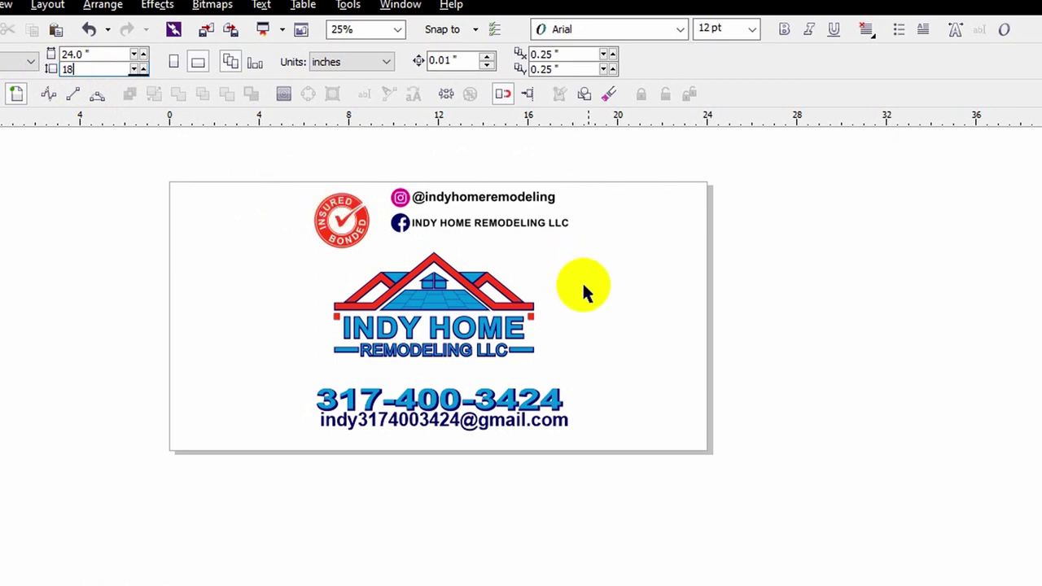
type("18")
key("Return")
scroll(544, 367, "down", 1)
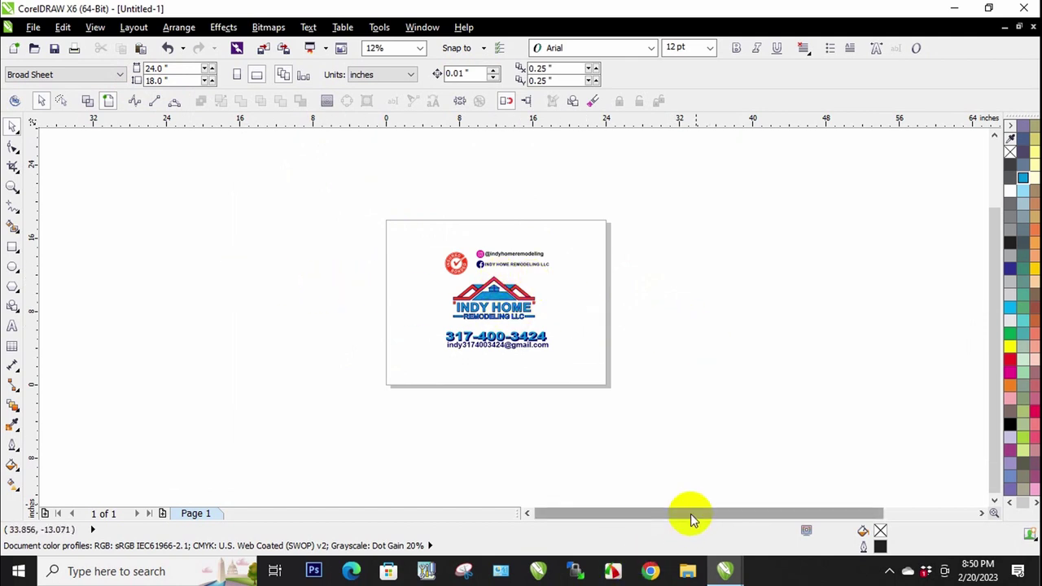
Draw a rectangle about 11.75 by 8.47 inches beside the page and unlock its width-to-height ratio
left_click_drag(690, 519, 695, 516)
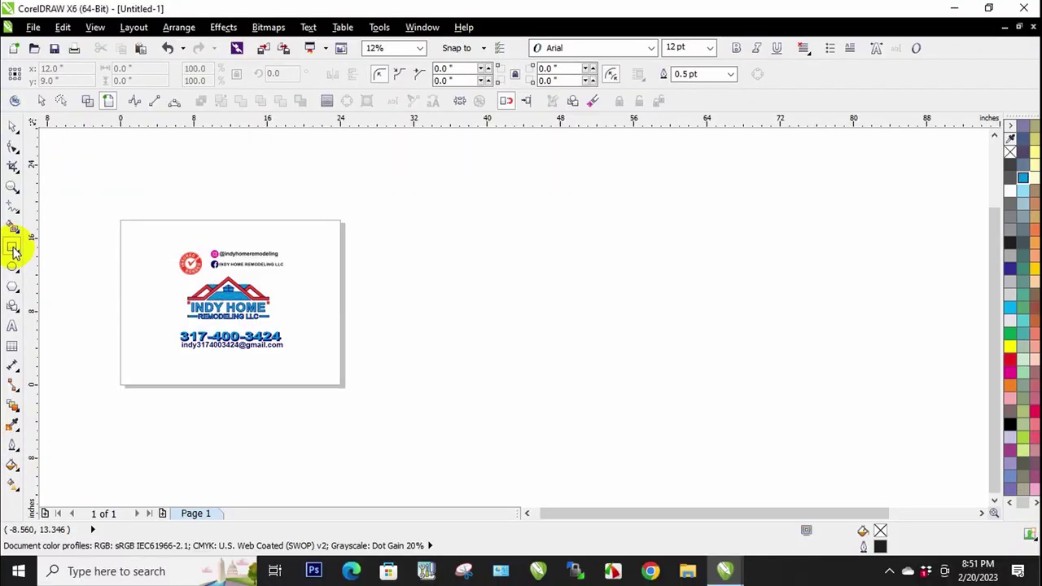
left_click_drag(471, 252, 578, 327)
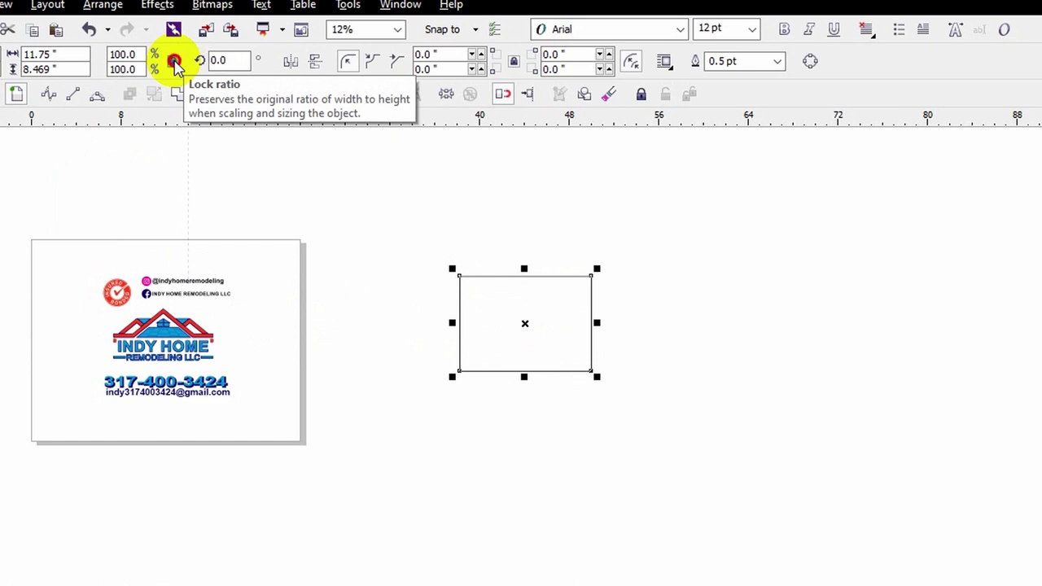
left_click(174, 62)
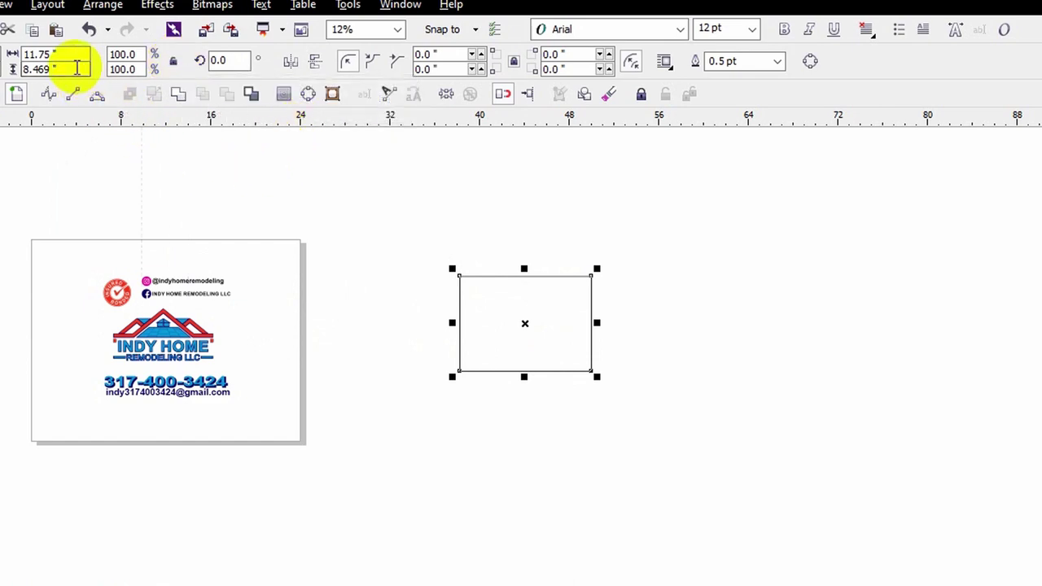
Set the rectangle's size to 24 by 18 inches and move it down level with the page
left_click_drag(65, 54, 32, 55)
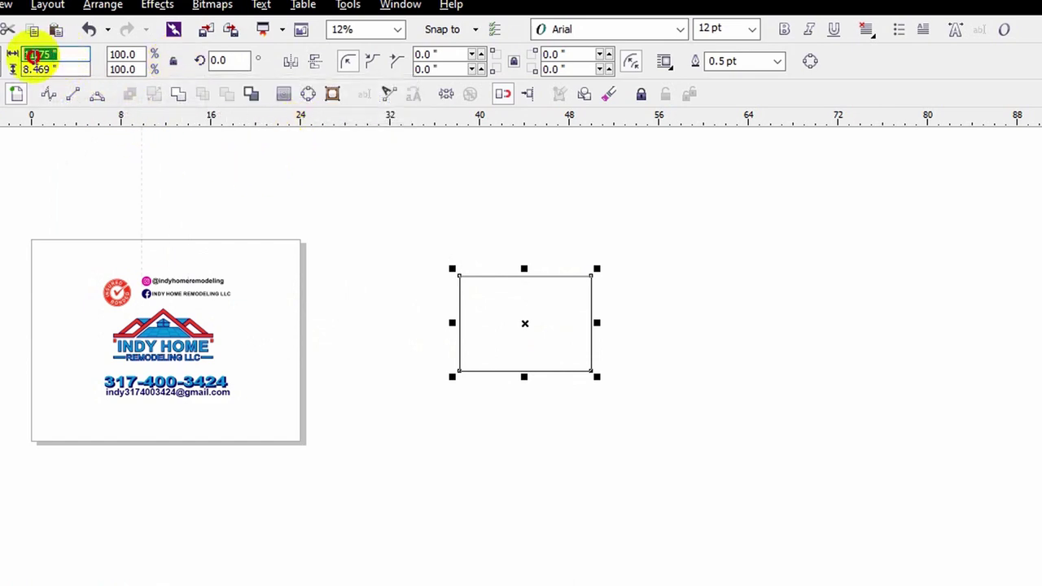
type("24")
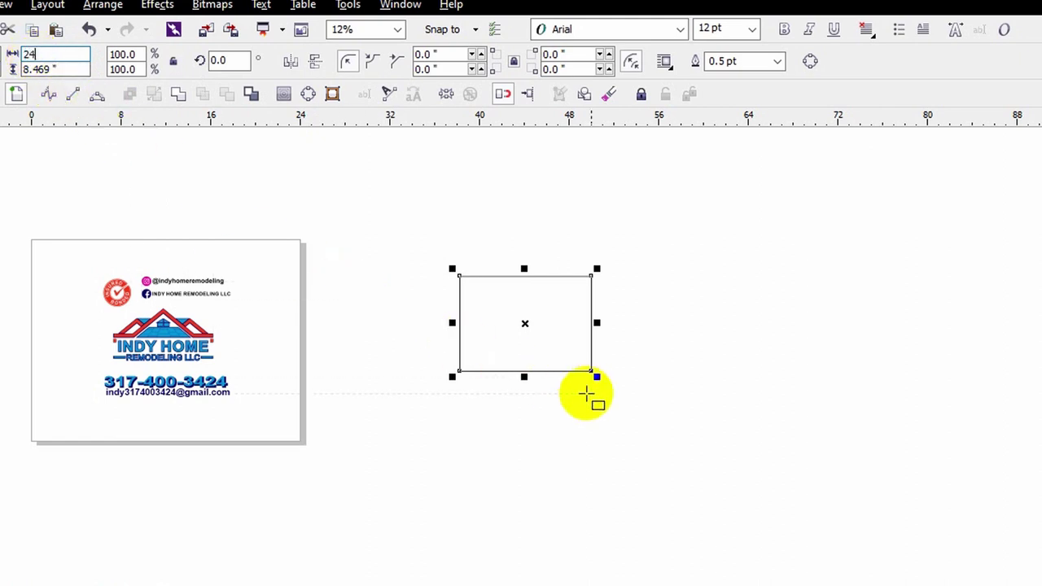
key("Return")
left_click_drag(52, 69, 36, 71)
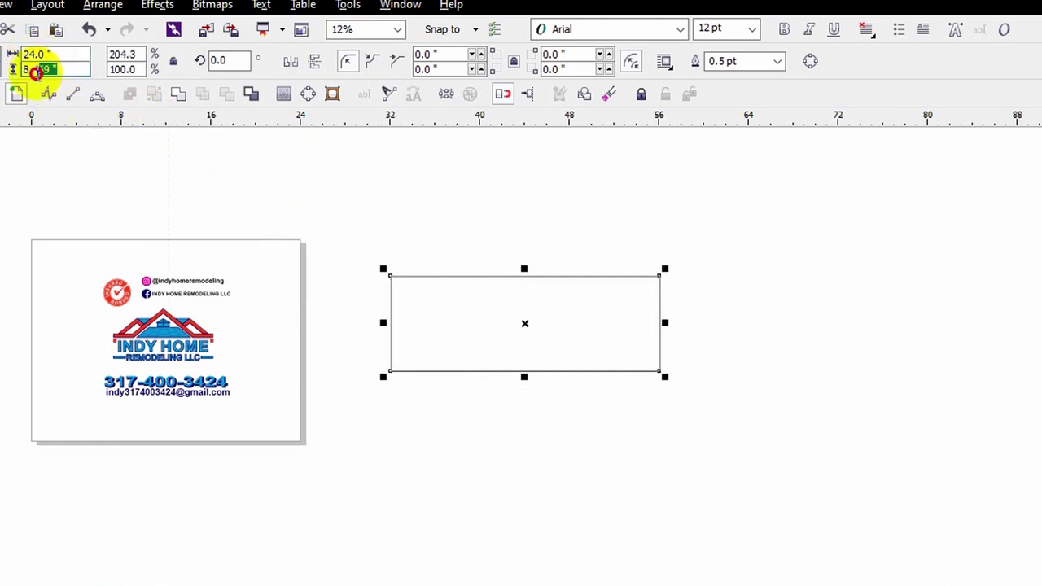
type("18")
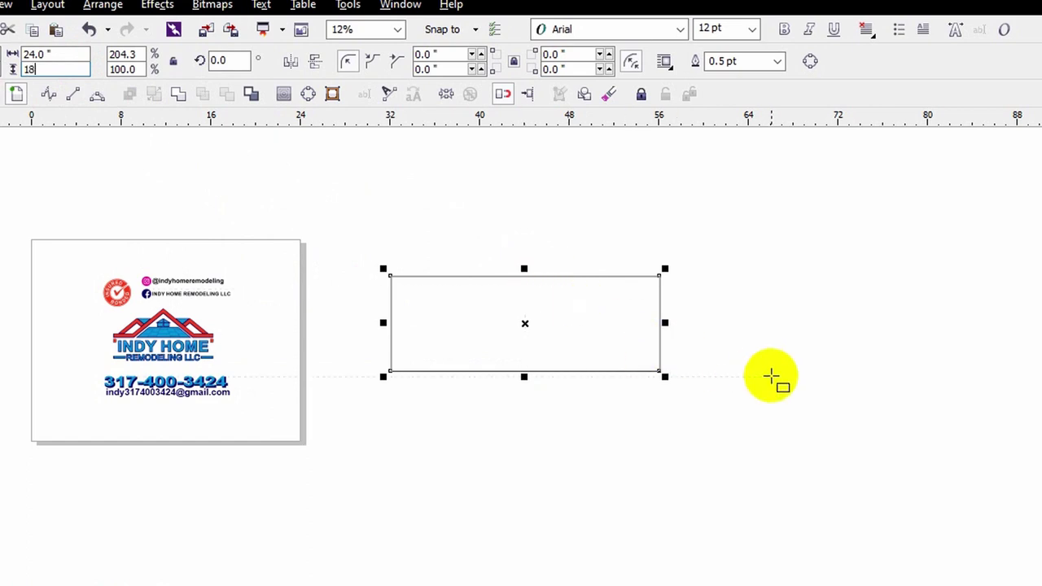
key("Return")
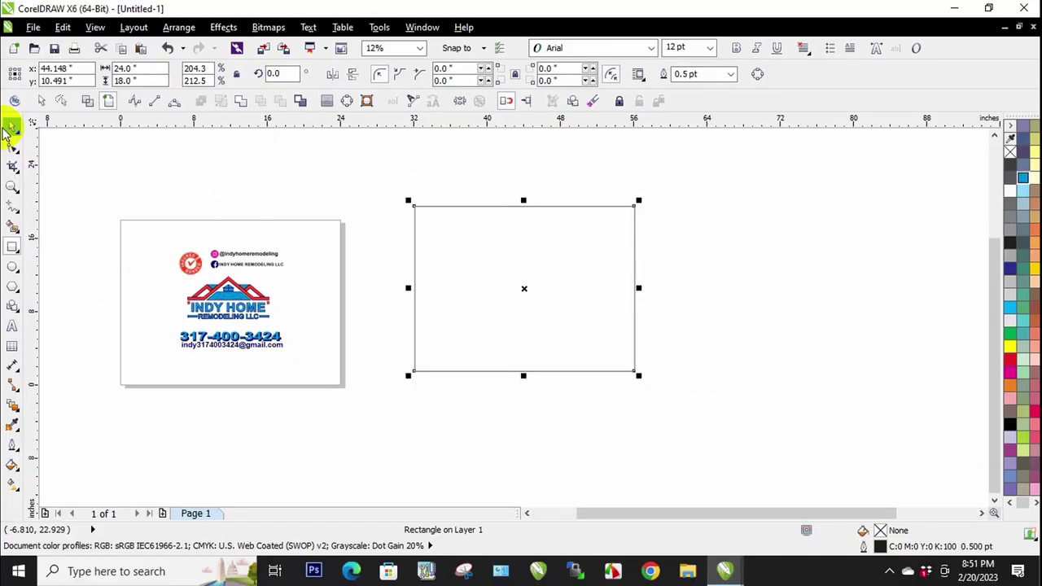
left_click(412, 190)
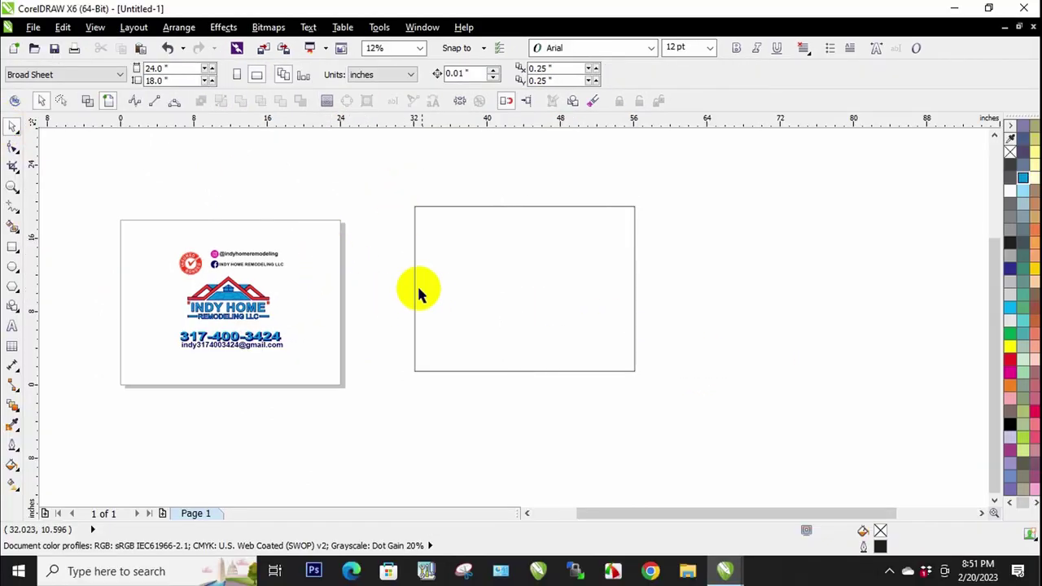
left_click(453, 305)
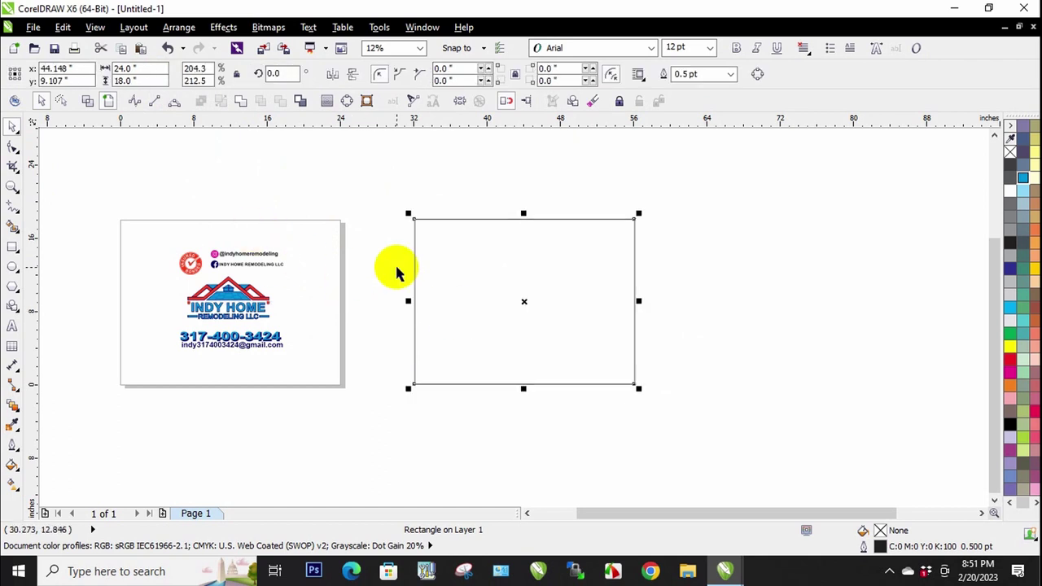
Try a black and a red fill on the empty rectangle, and undo both fills
left_click(1012, 431)
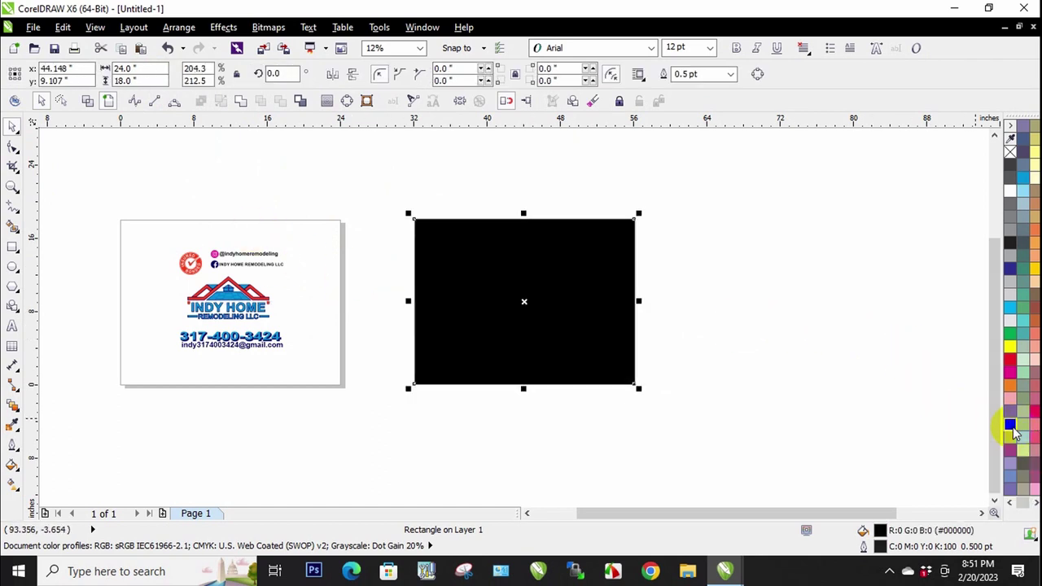
left_click(1009, 361)
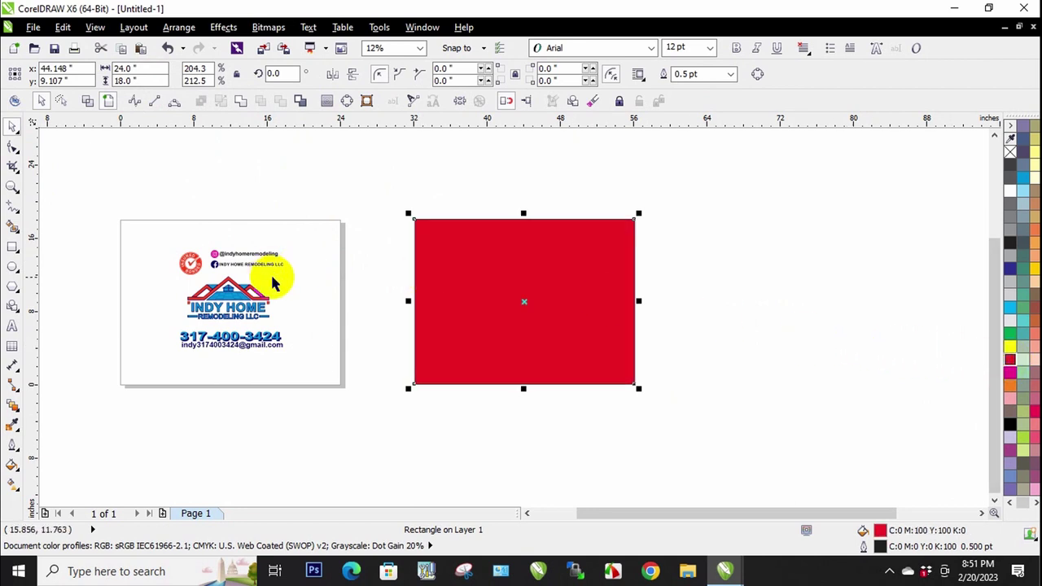
left_click(440, 311)
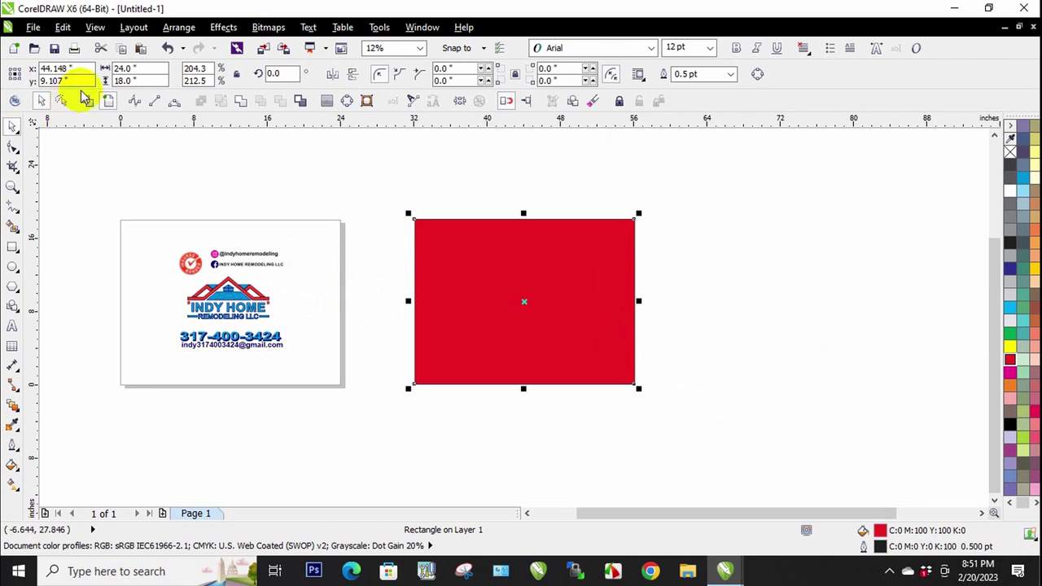
left_click(167, 49)
left_click(167, 49)
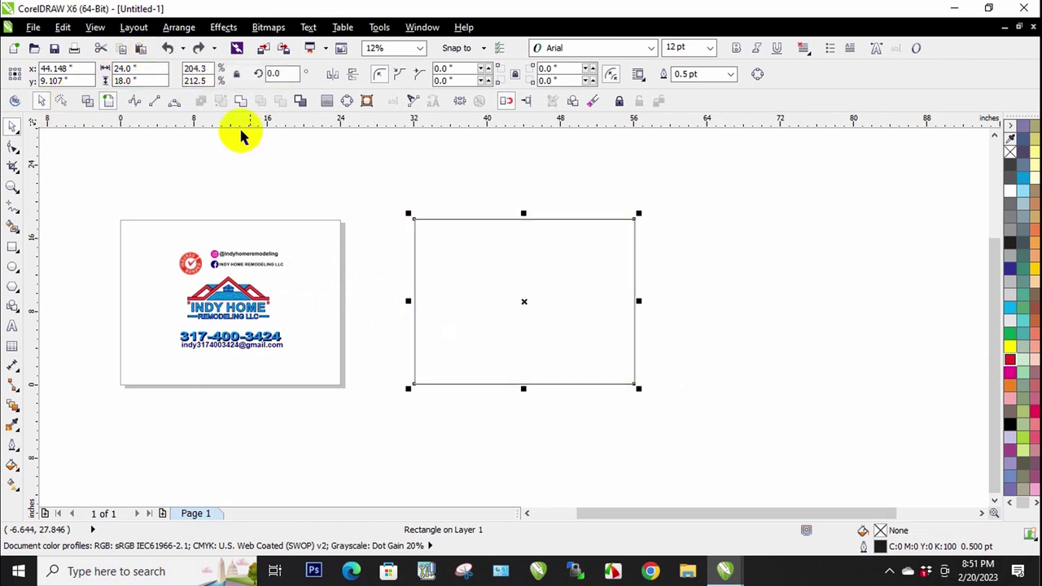
left_click(391, 268)
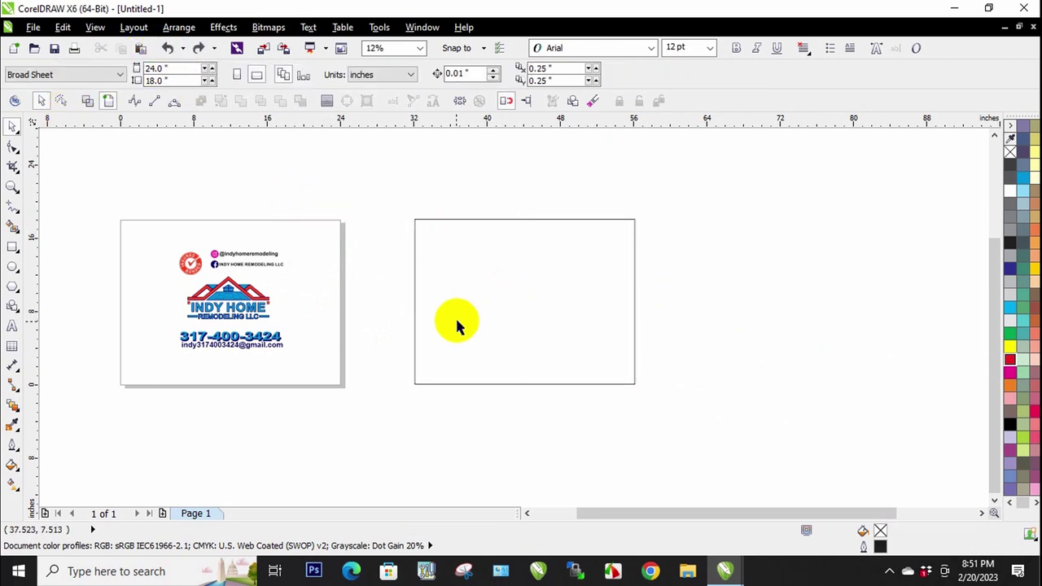
Move all of the sign artwork from the page into the 24 by 18 inch rectangle
left_click_drag(132, 204, 358, 378)
left_click_drag(254, 318, 545, 333)
left_click(783, 367)
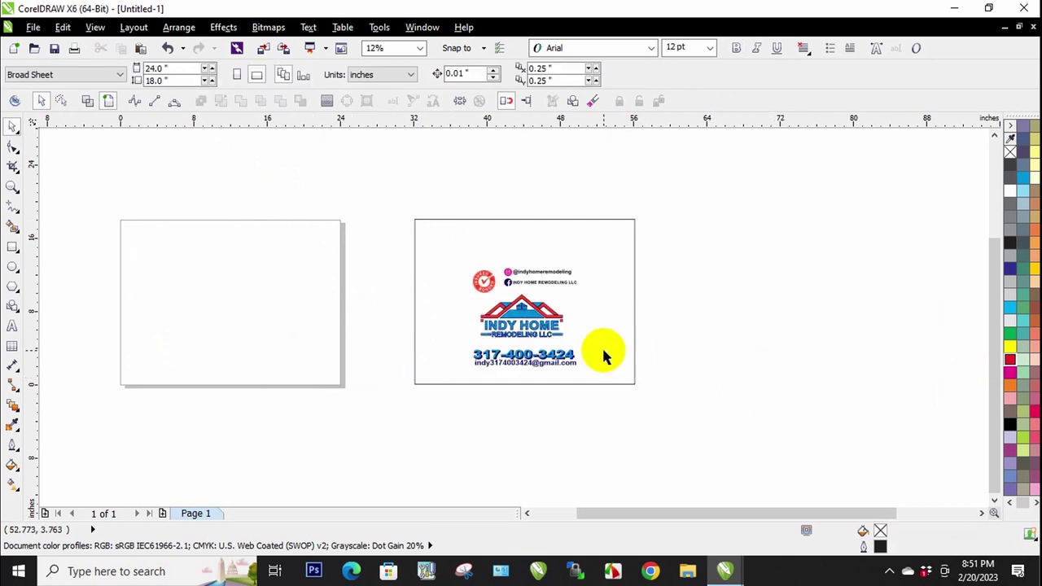
Try a yellow fill on the rectangle holding the artwork, and undo the fill
scroll(603, 354, "up", 2)
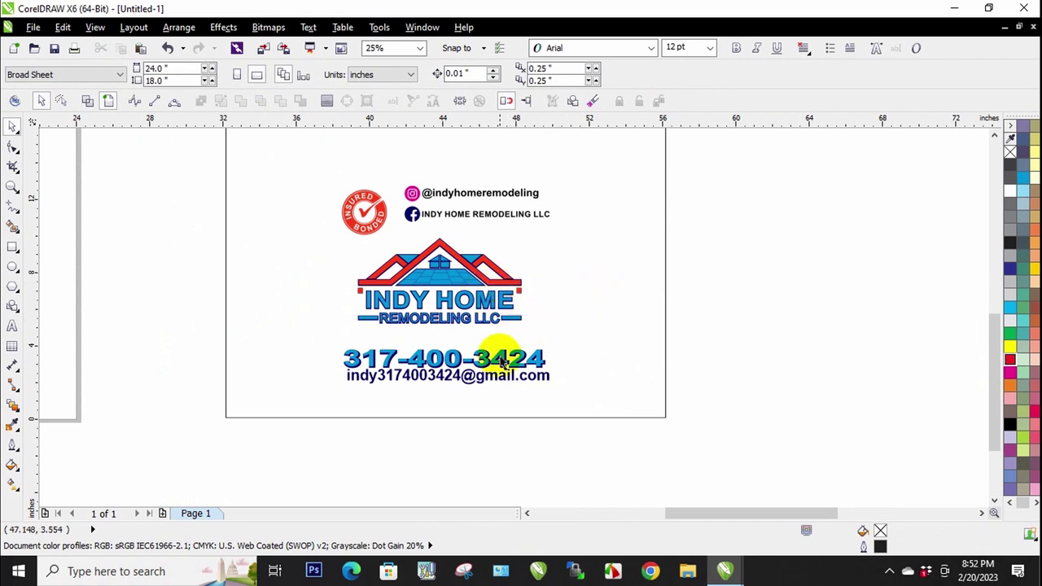
scroll(500, 360, "up", 1)
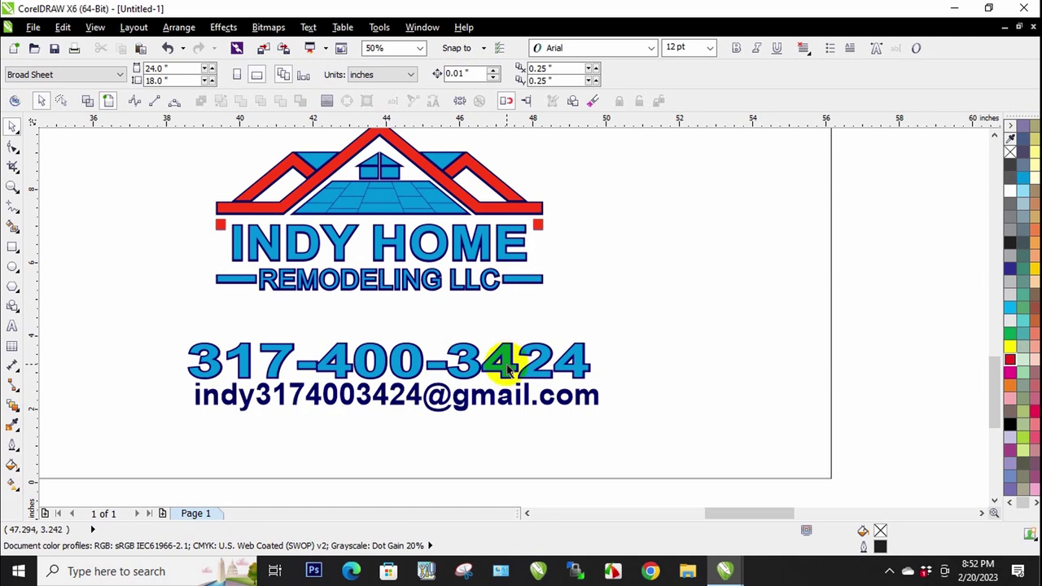
left_click(506, 368)
scroll(632, 367, "down", 1)
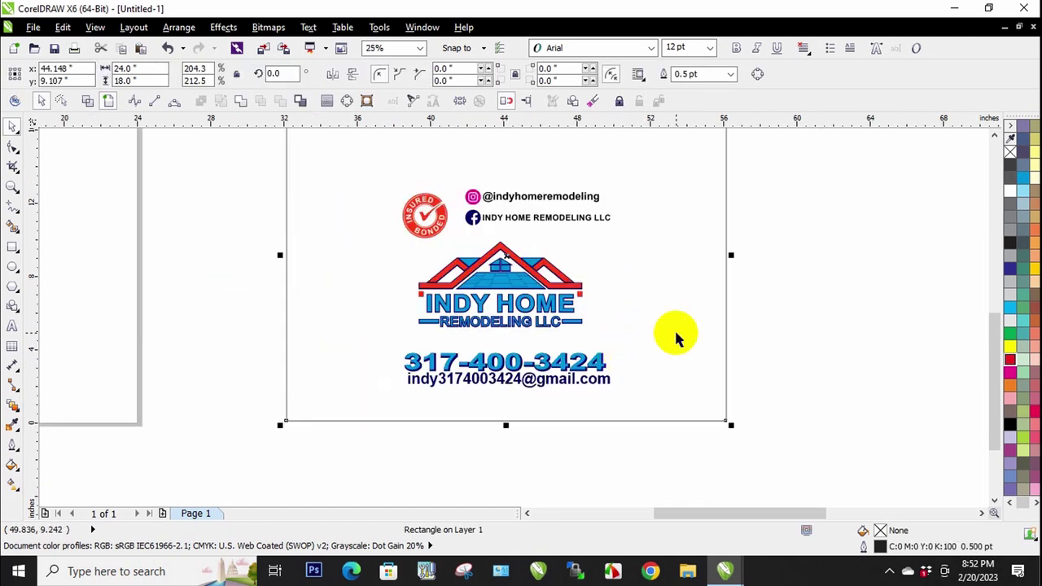
scroll(629, 391, "up", 1)
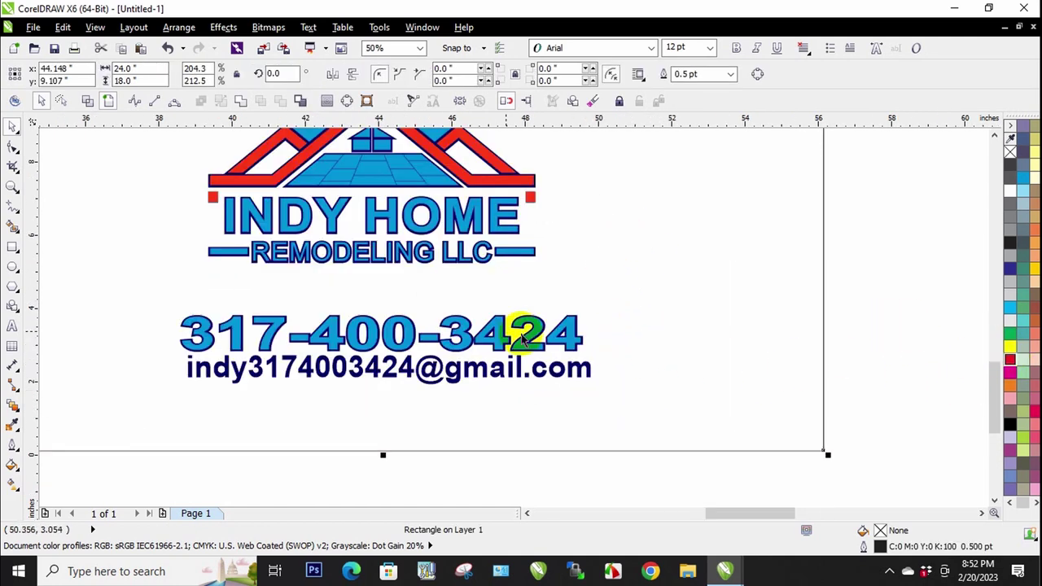
left_click(1009, 347)
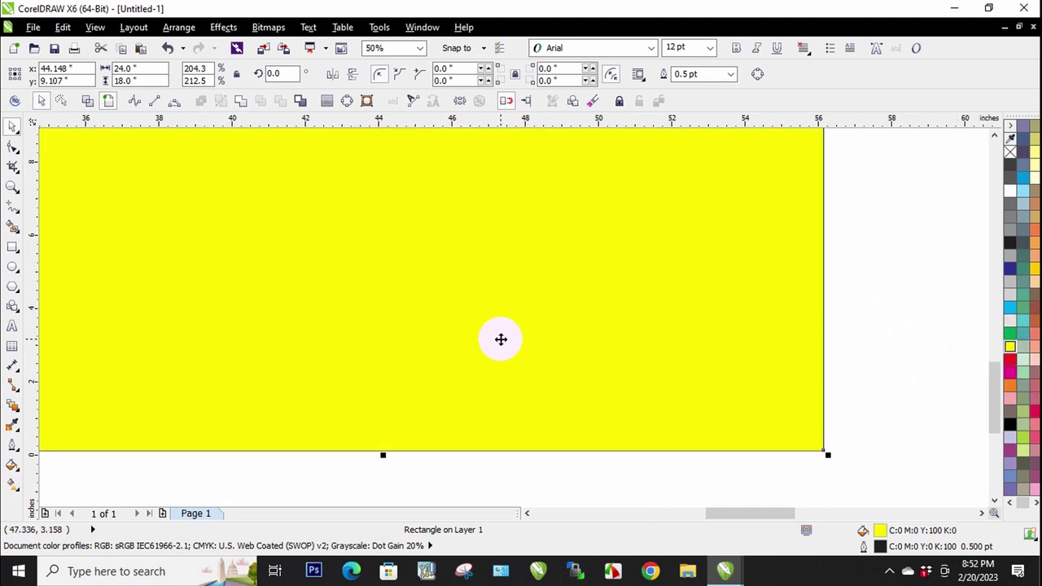
scroll(501, 339, "down", 1)
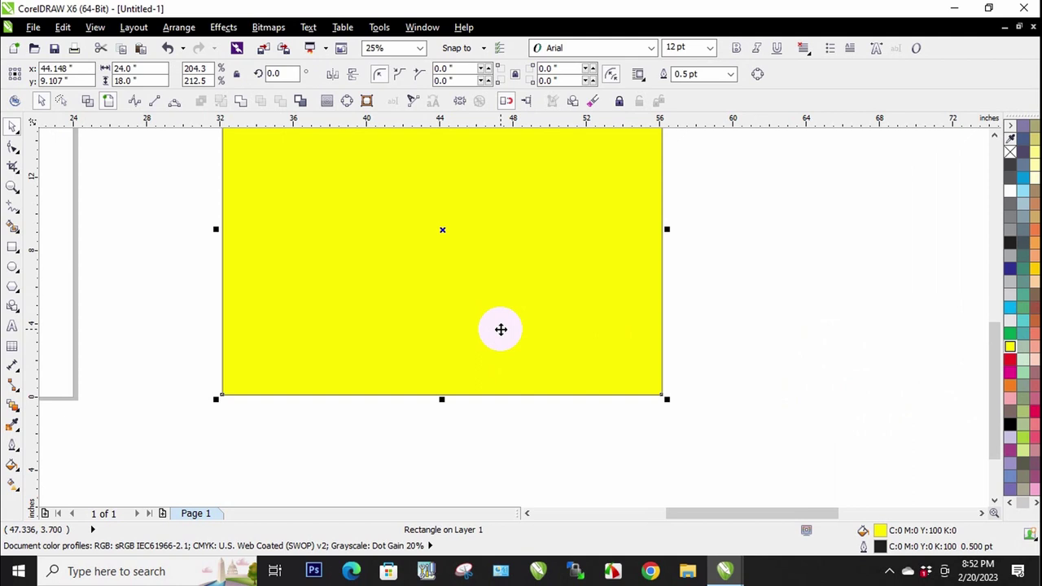
left_click(166, 48)
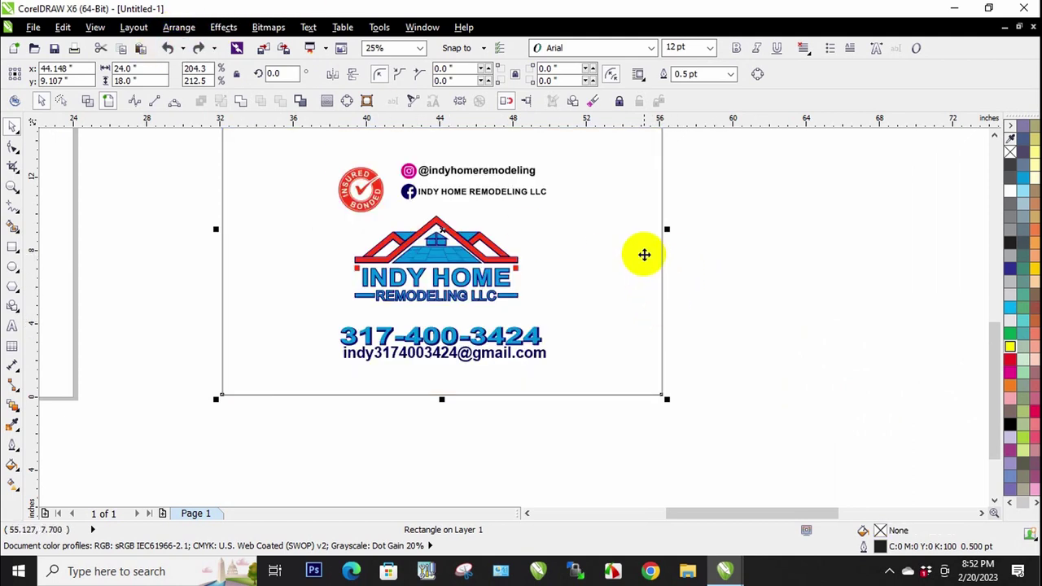
Send the rectangle to the back of the page, behind the sign artwork
left_click(637, 283)
left_click(639, 282)
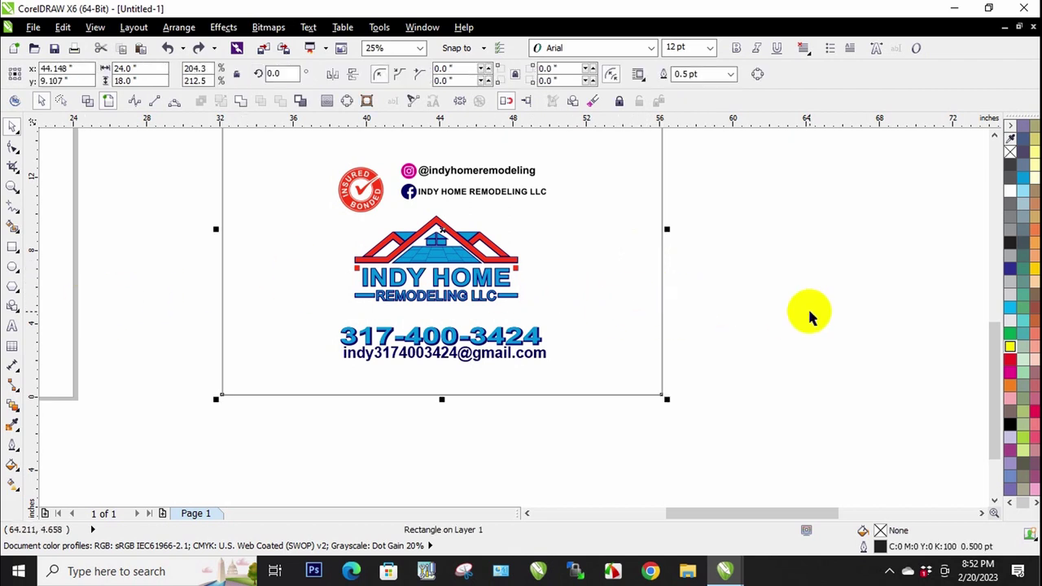
right_click(607, 284)
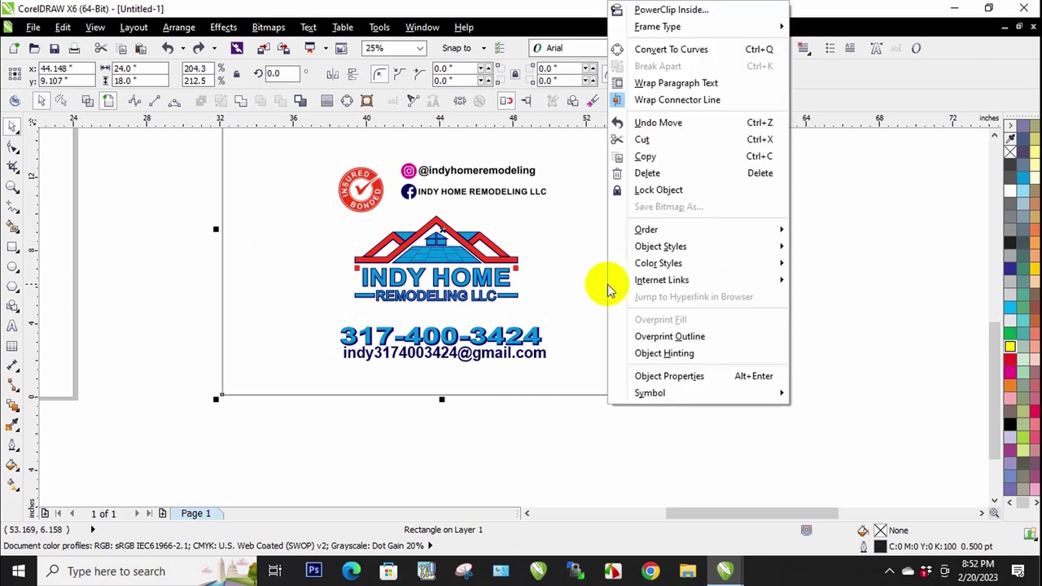
mouse_move(641, 236)
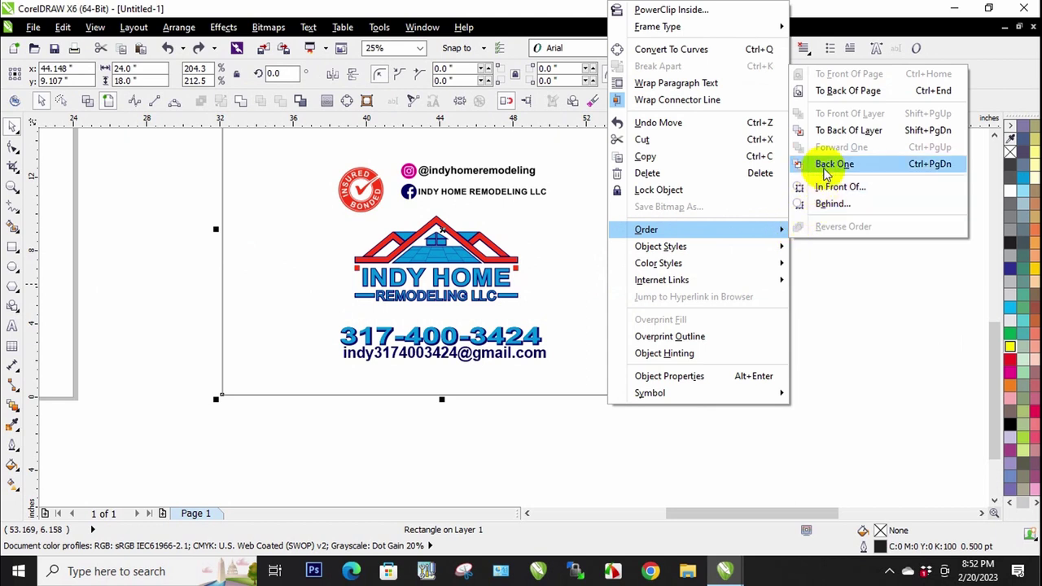
left_click(851, 92)
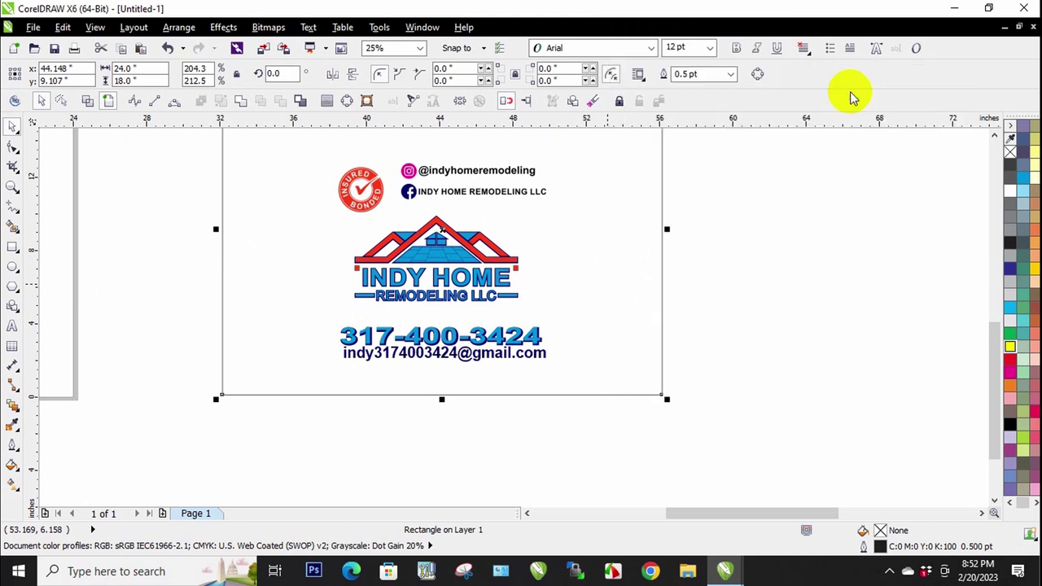
Try a yellow fill on the rectangle behind the artwork, and undo it together with the accidental moves of the rectangle
left_click(1007, 348)
left_click(716, 355)
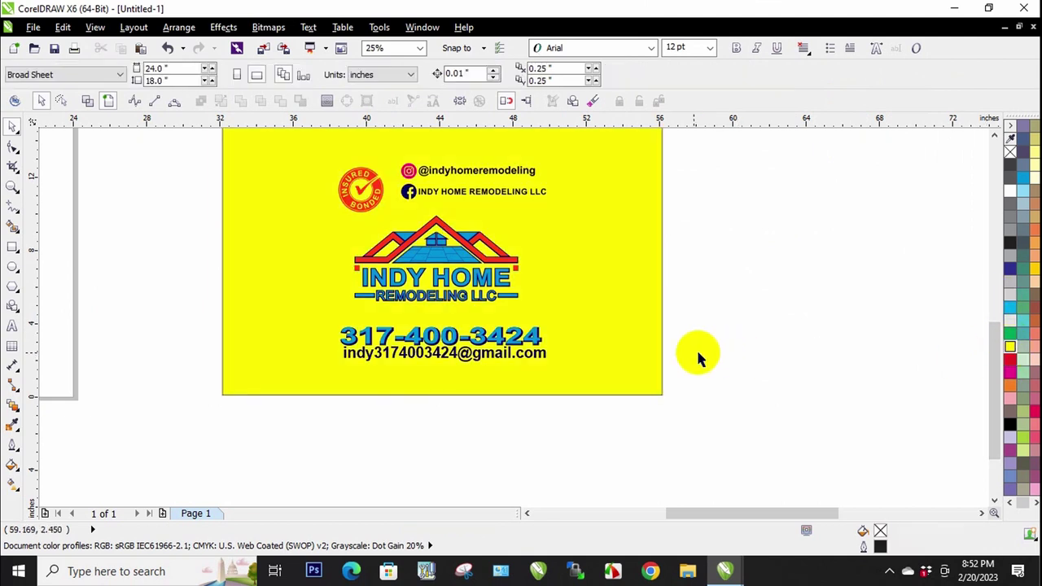
left_click(641, 342)
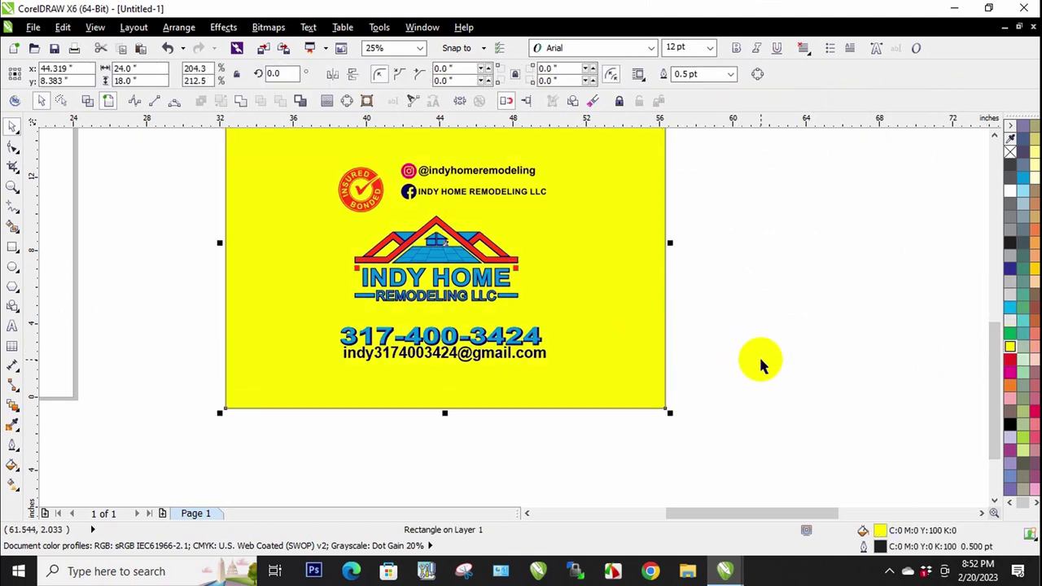
key("ctrl+z")
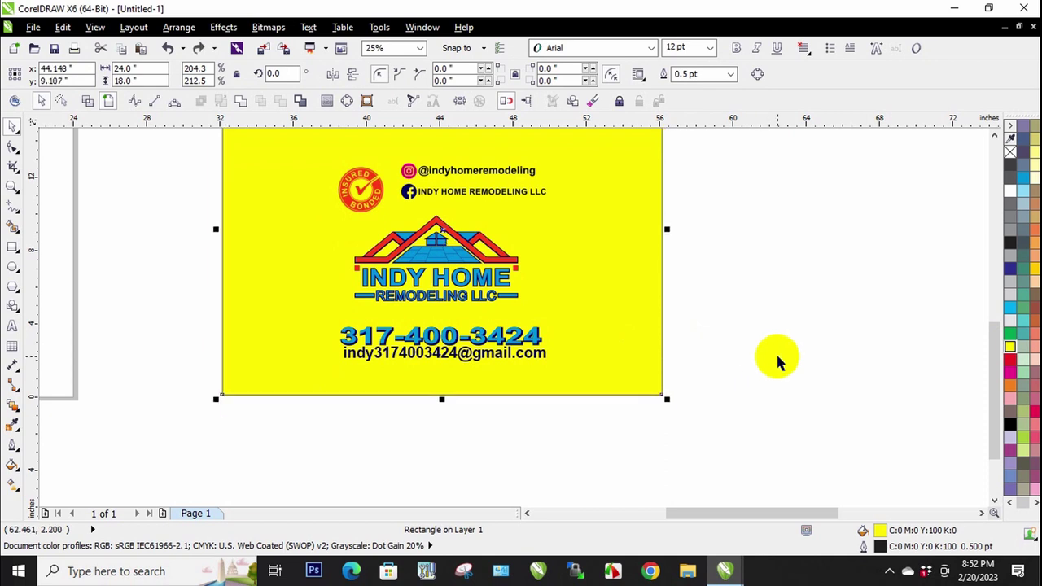
key("ctrl+z")
left_click(735, 369)
left_click_drag(602, 349, 733, 397)
key("ctrl+z")
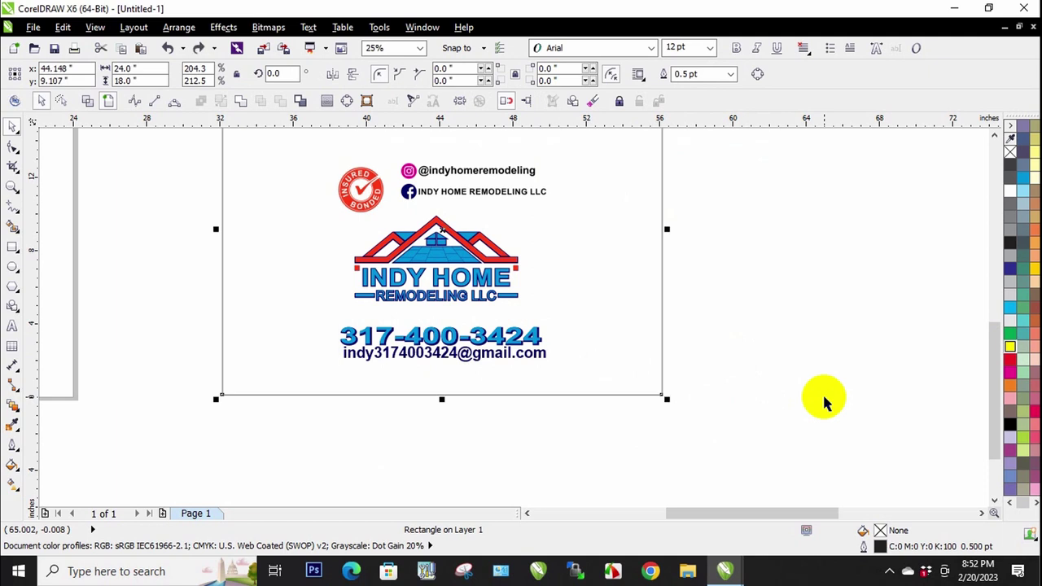
left_click(823, 400)
scroll(535, 395, "down", 1)
scroll(565, 400, "up", 1)
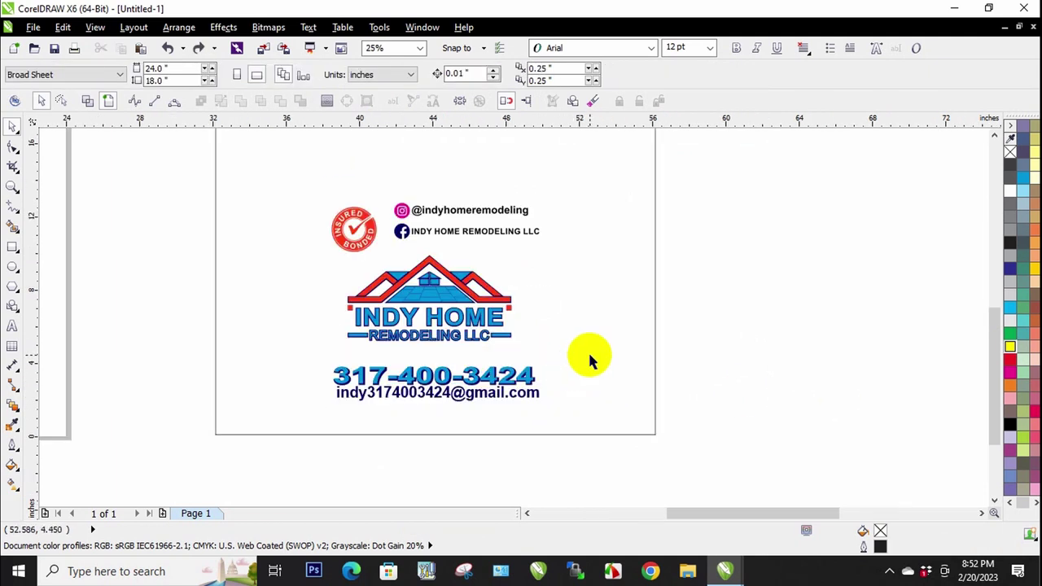
Set the height of the 24 by 18 inch rectangle to 14 inches
left_click_drag(992, 337, 995, 326)
left_click(648, 329)
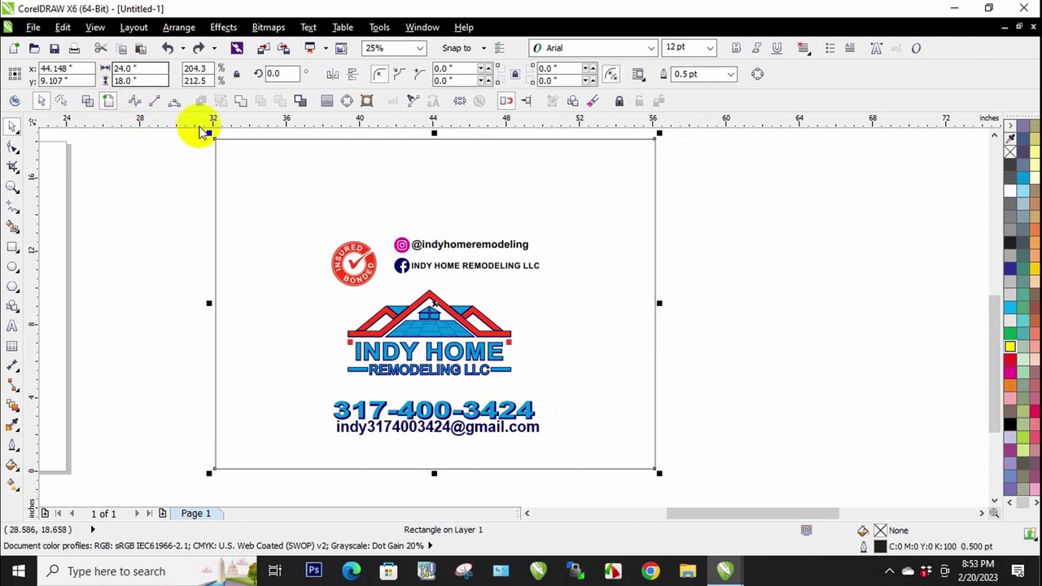
double_click(120, 80)
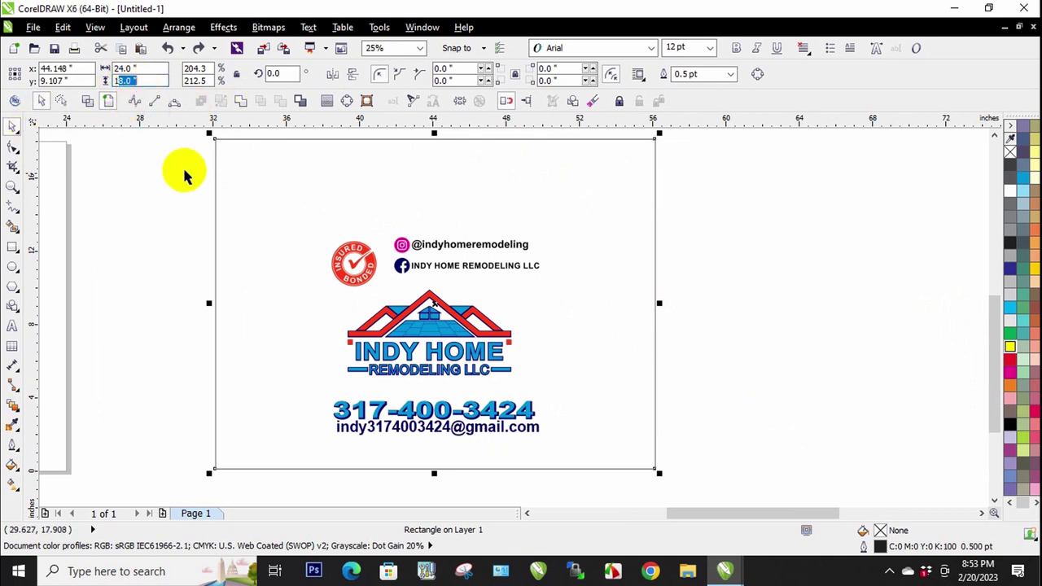
key("Return")
left_click(737, 275)
left_click_drag(631, 306, 631, 335)
left_click(663, 337)
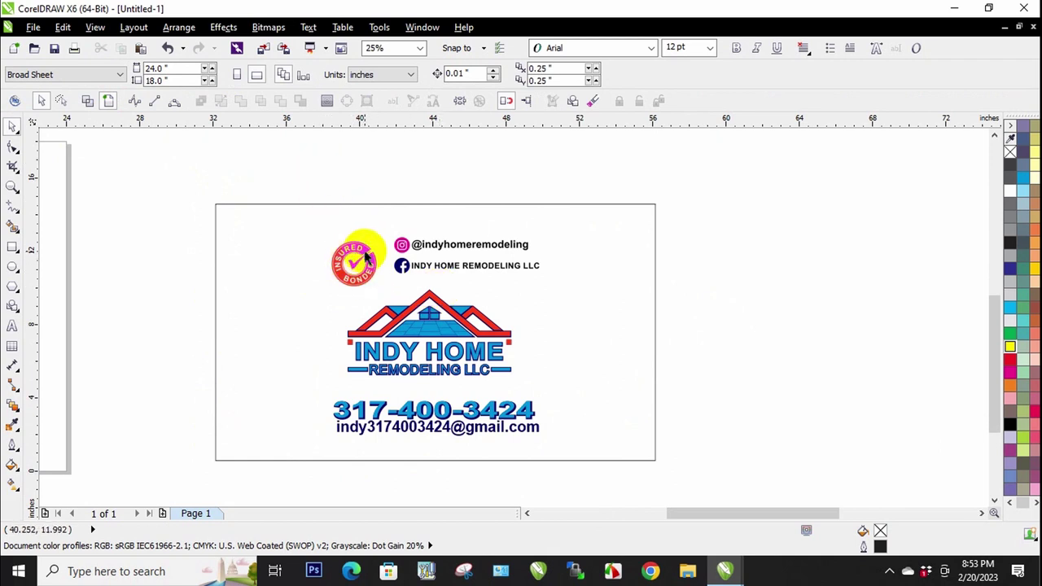
Move the Insured Bonded badge and the two social media handles out of the rectangle, above its upper edge
left_click_drag(366, 255, 267, 233)
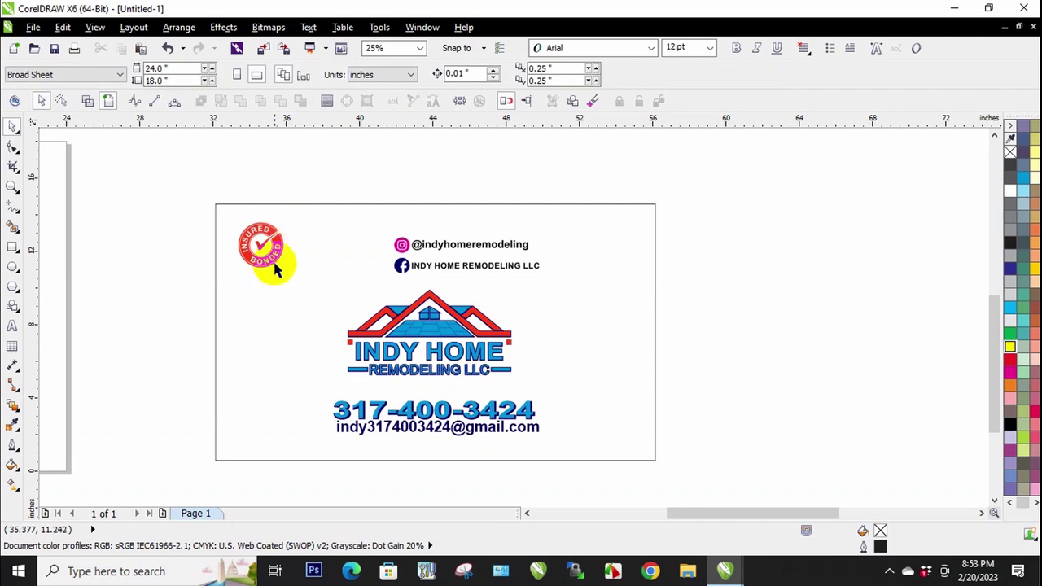
left_click_drag(274, 263, 606, 294)
left_click(358, 173)
left_click_drag(472, 241, 424, 150)
left_click(570, 167)
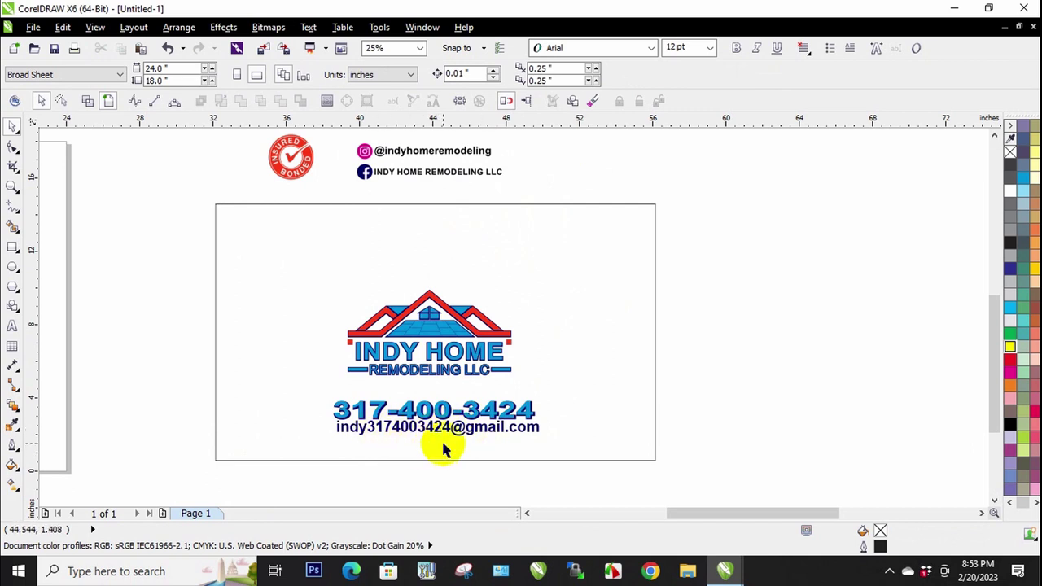
Set the rectangle's height to 18 inches
scroll(442, 447, "up", 1)
scroll(472, 427, "down", 1)
left_click(584, 342)
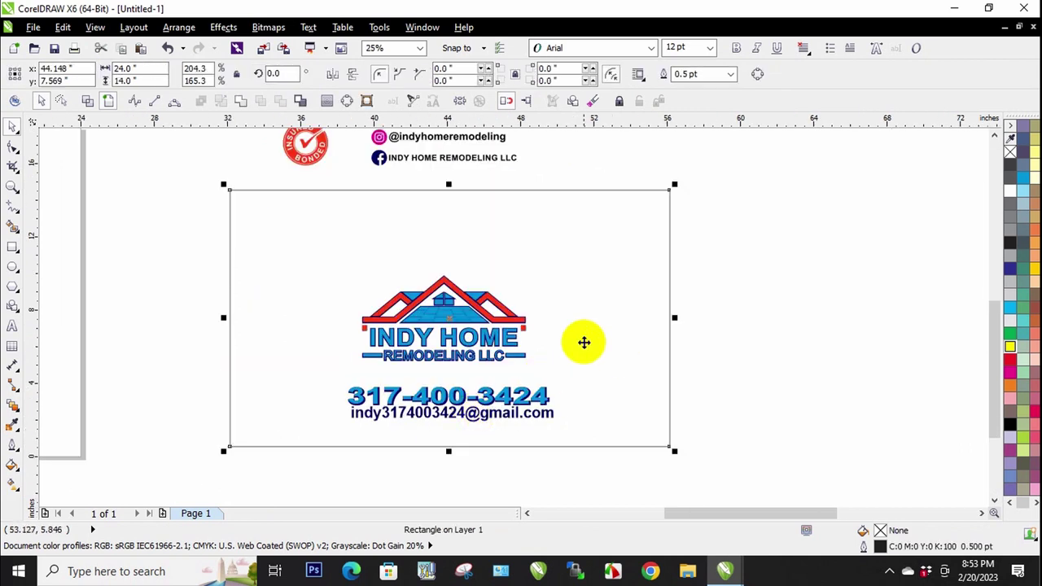
double_click(123, 80)
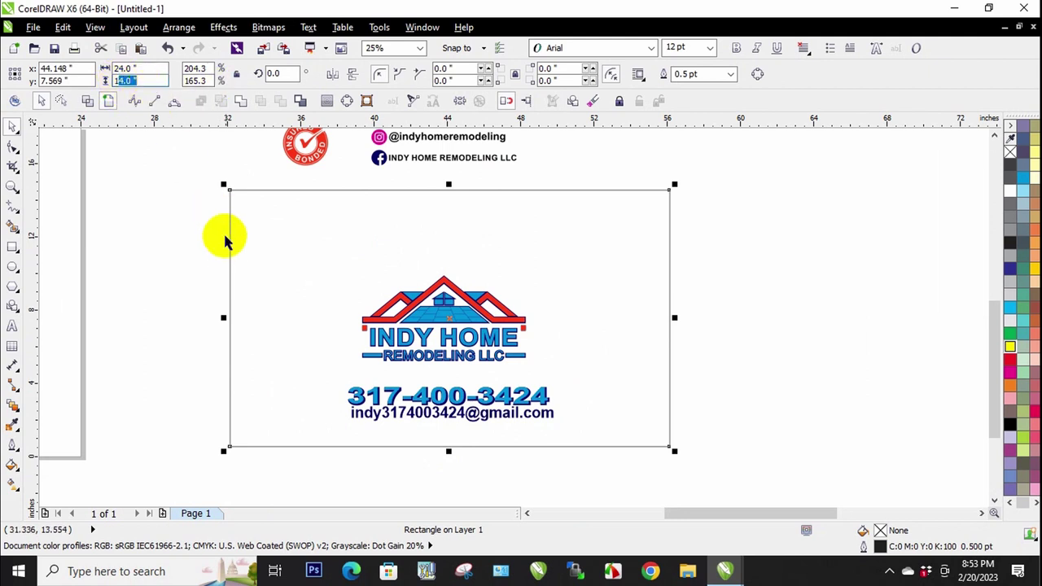
type("18")
key("Return")
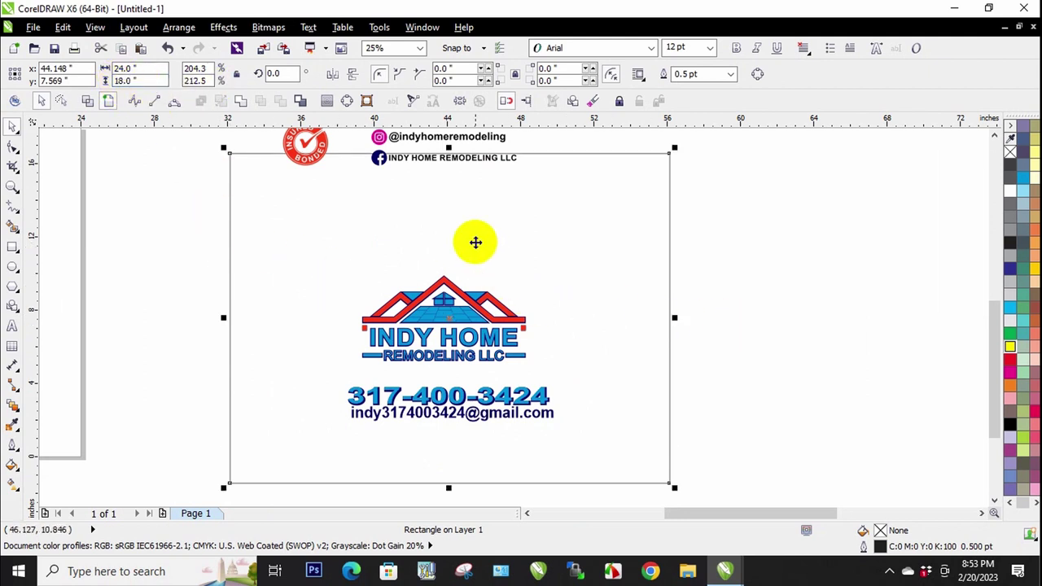
Move the rectangle down about 3.8 inches, clear of the badge and the social media handles
scroll(475, 241, "down", 1)
left_click(594, 324)
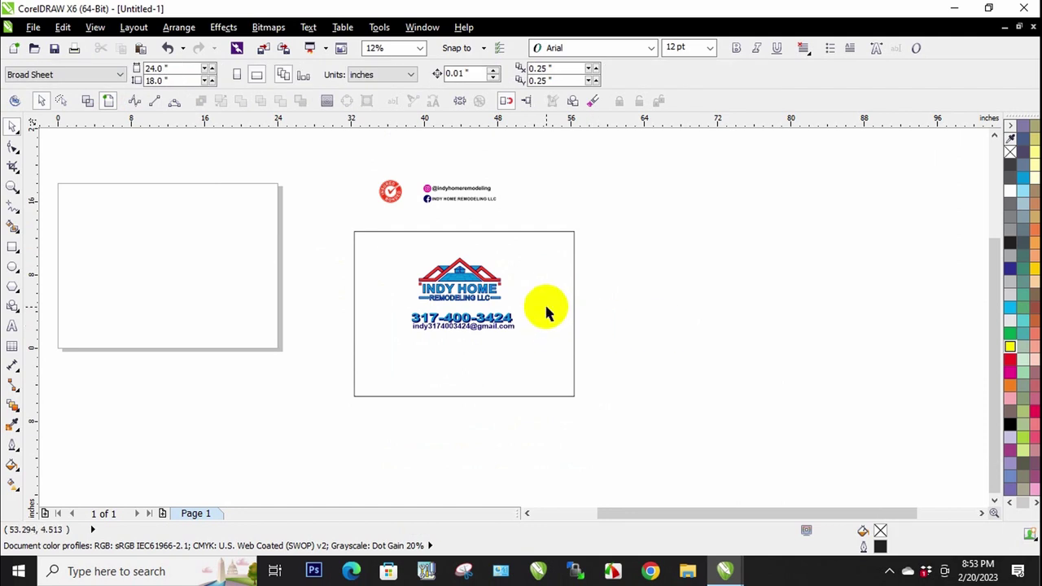
left_click(546, 308)
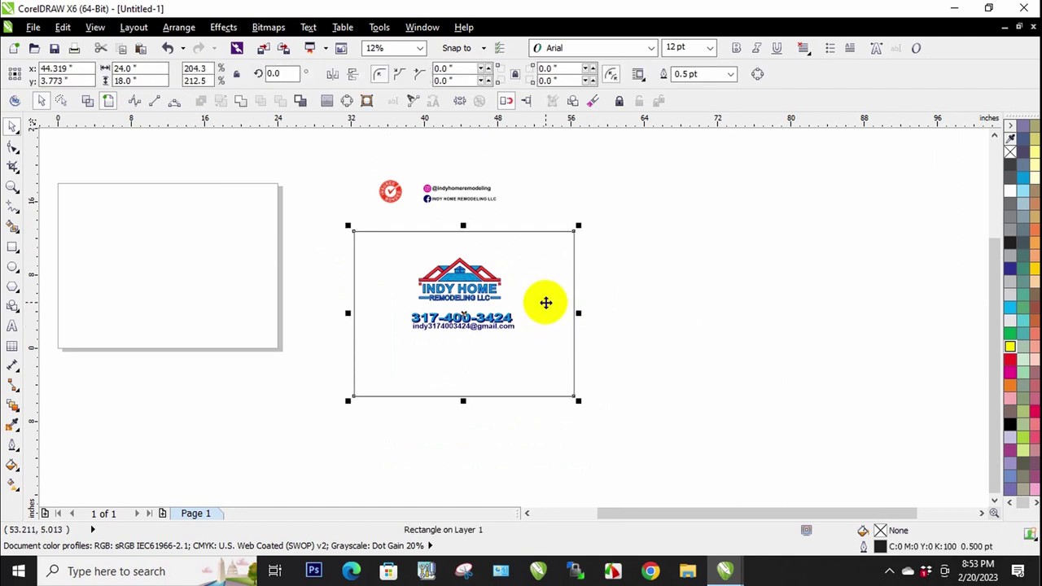
left_click(616, 301)
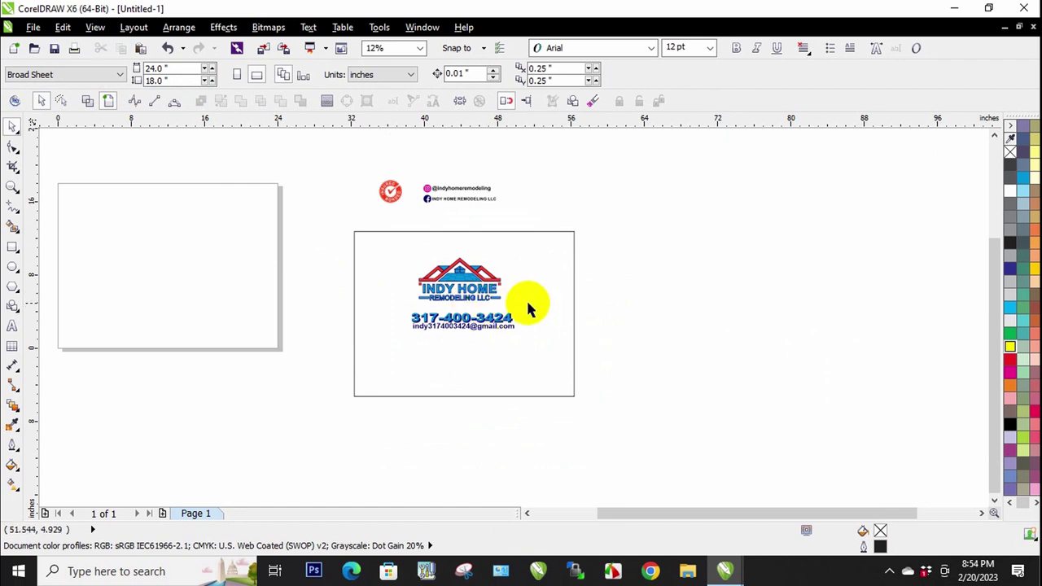
Move the phone number and e-mail text straight down to the lower edge of the rectangle
scroll(508, 299, "up", 1)
left_click_drag(141, 309, 554, 393)
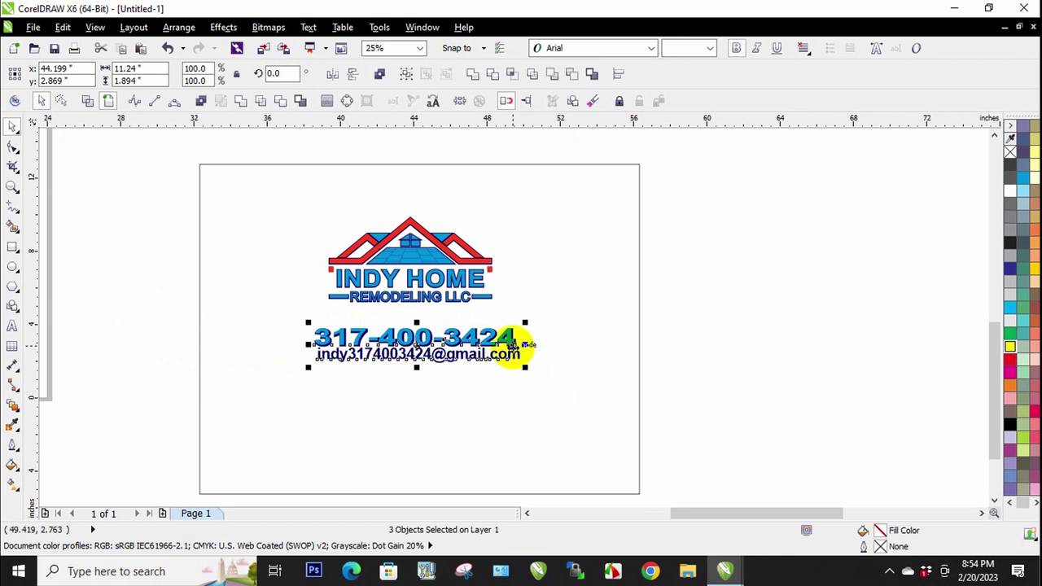
left_click_drag(509, 336, 509, 454)
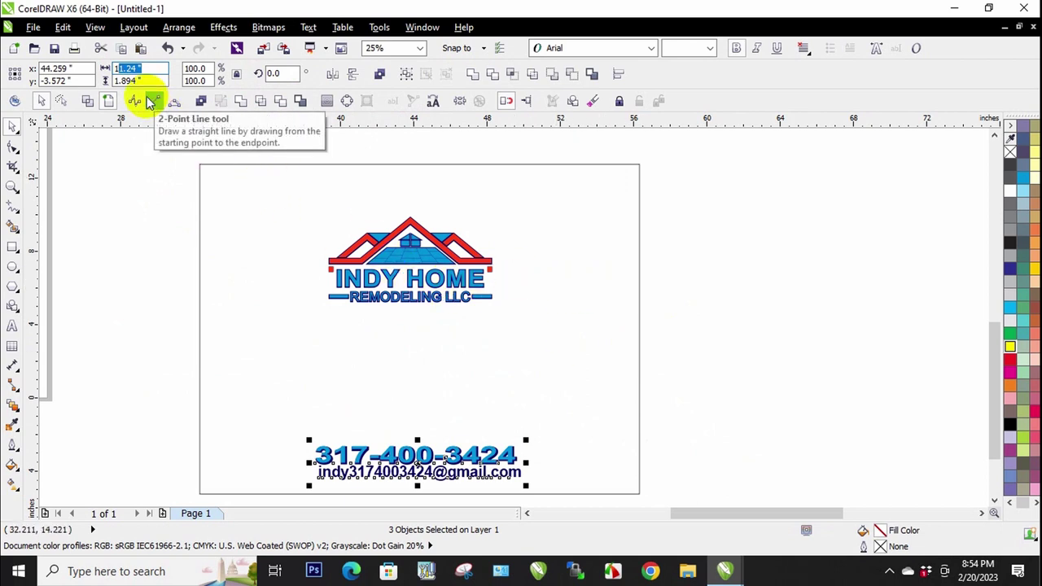
Scale the phone number and e-mail text proportionally to a width of 22 inches
type("2")
key("Return")
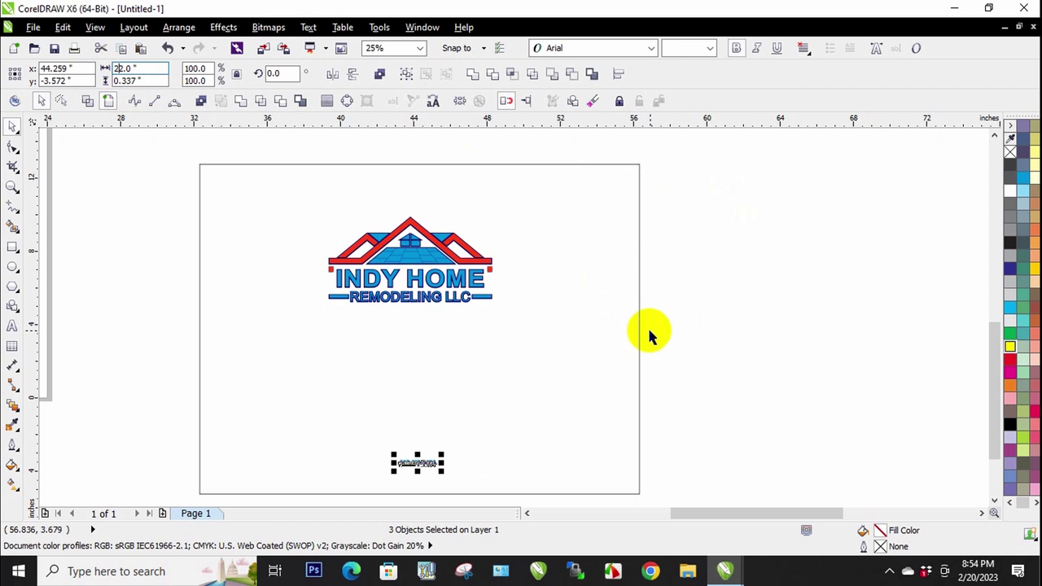
key("Return")
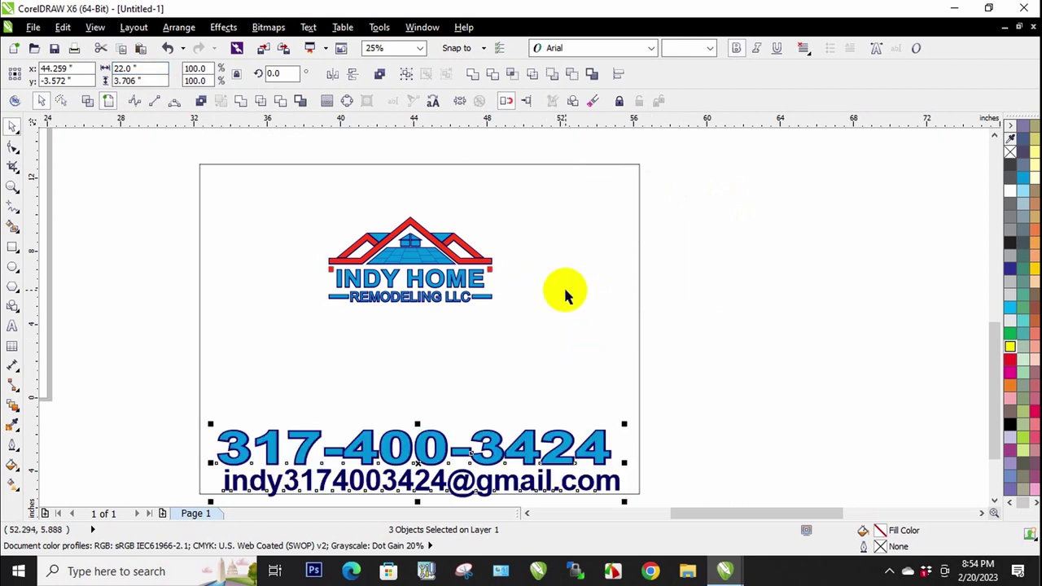
left_click(737, 384)
Move the phone number and e-mail text up about 0.65 inch so both lines fit inside the rectangle's lower edge
scroll(622, 487, "up", 1)
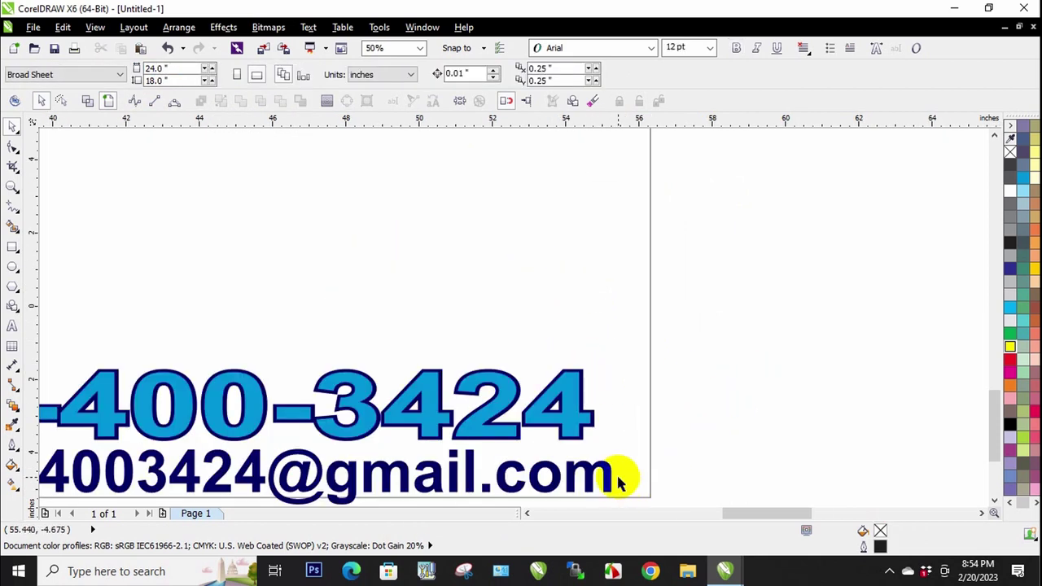
scroll(643, 464, "down", 1)
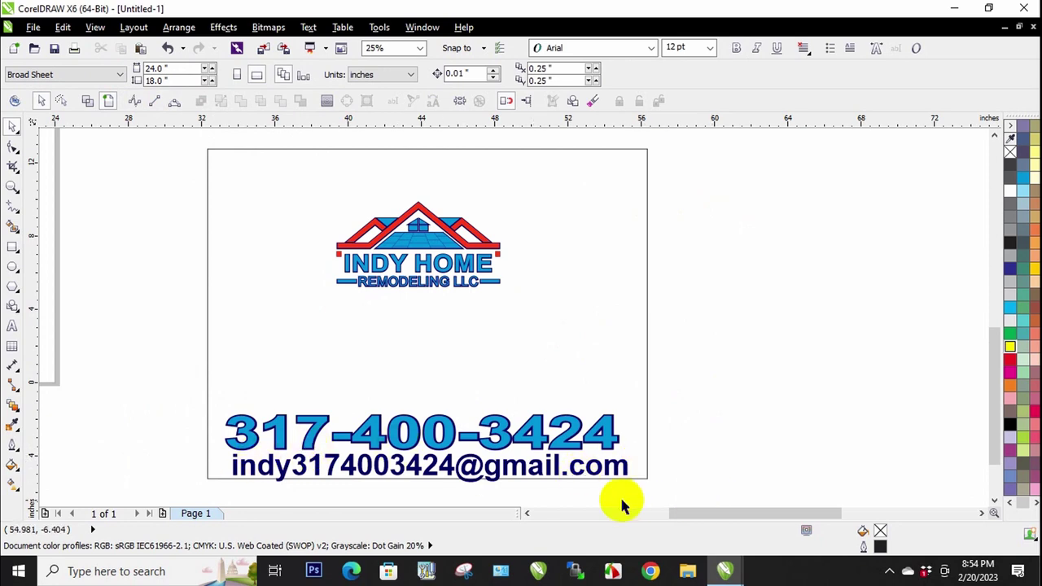
scroll(500, 447, "down", 1)
scroll(375, 456, "up", 1)
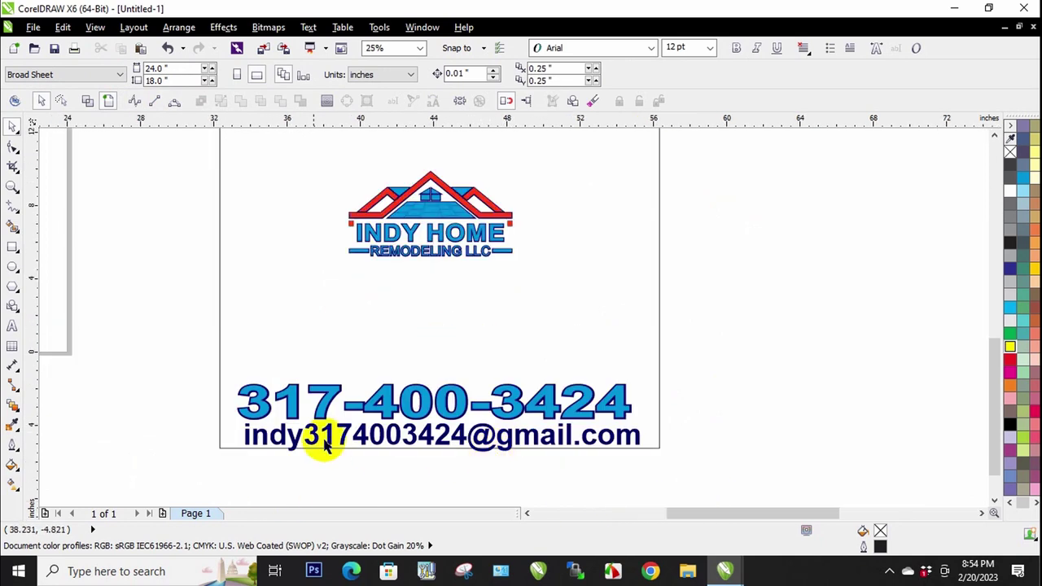
left_click_drag(182, 360, 689, 479)
scroll(488, 407, "up", 1)
left_click_drag(530, 402, 530, 372)
scroll(570, 358, "down", 1)
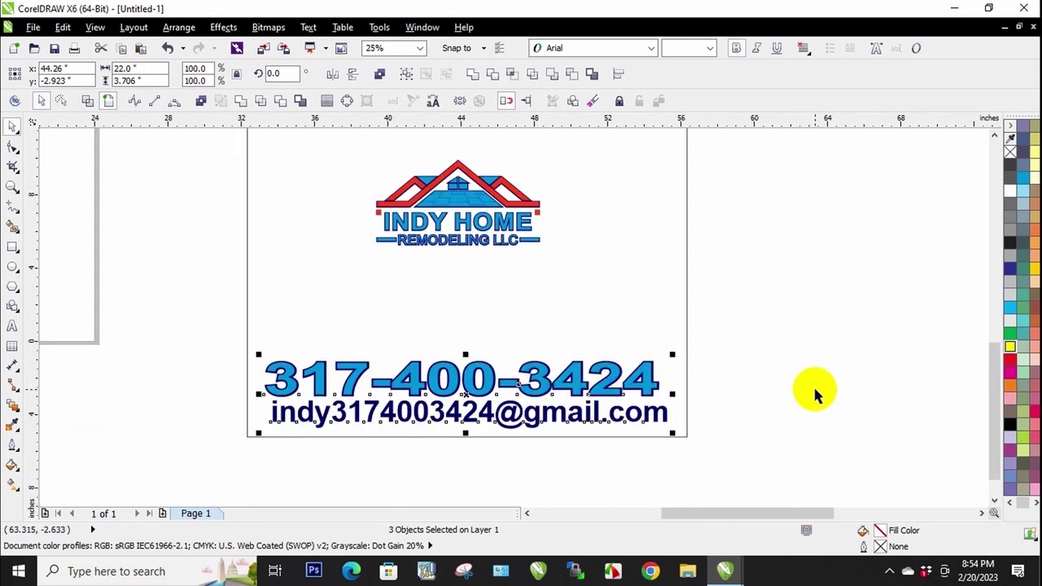
Align the phone number and the e-mail line to each other on their horizontal centers
key("Escape")
left_click_drag(210, 331, 713, 457)
key("c")
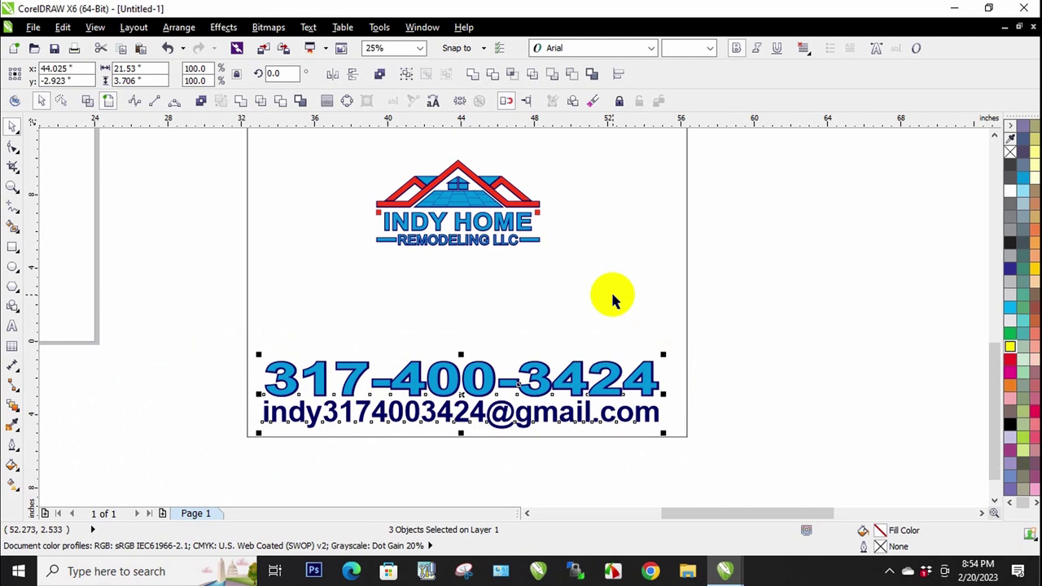
left_click_drag(686, 293, 778, 298)
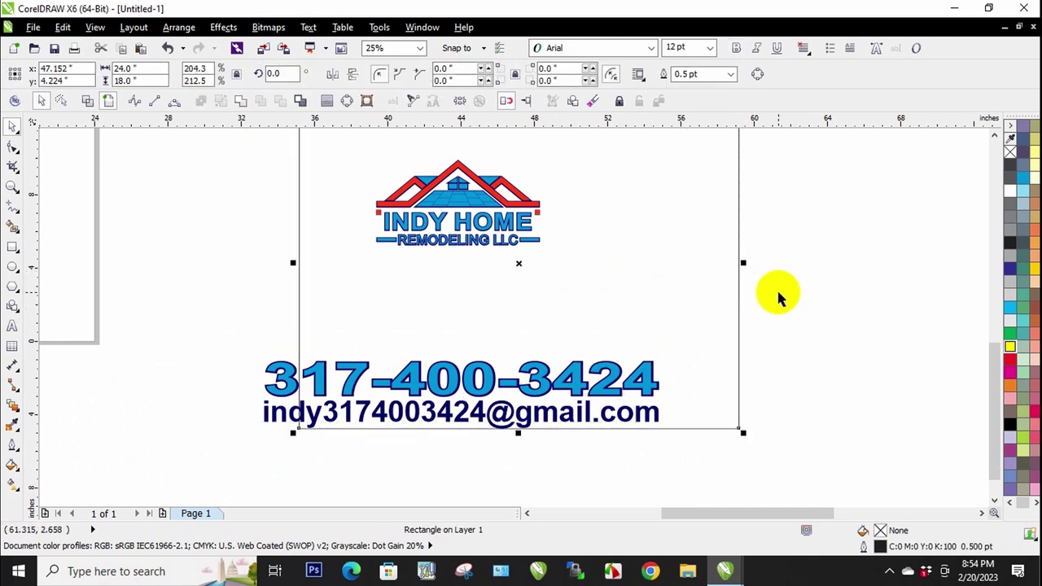
key("ctrl+z")
key("Escape")
Center the phone number and e-mail text horizontally within the rectangle
left_click_drag(146, 321, 755, 493)
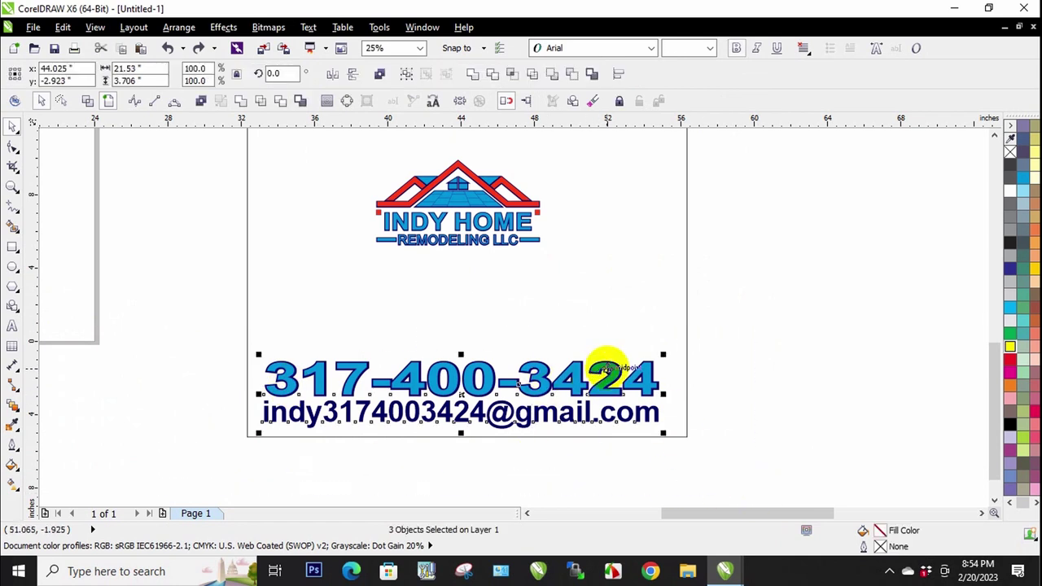
left_click(612, 308, "shift")
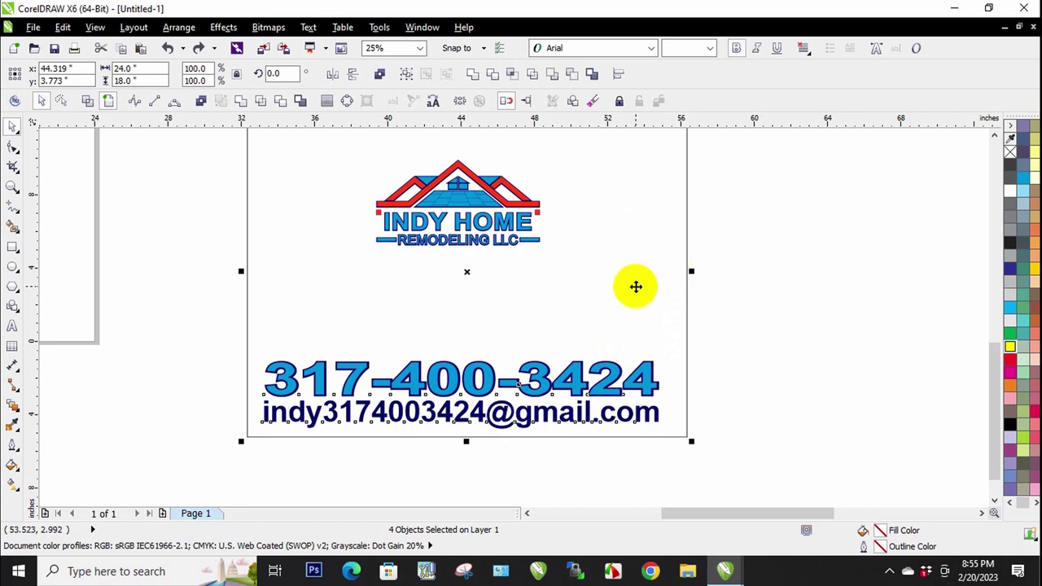
key("c")
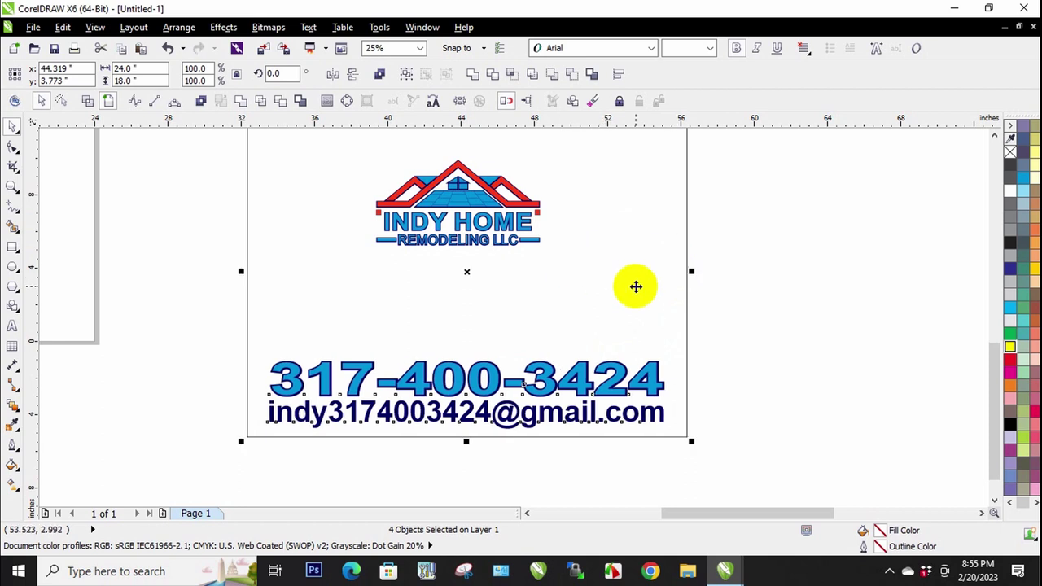
left_click(889, 384)
Stretch the e-mail line to a width of 22 inches without changing its height
scroll(312, 439, "up", 1)
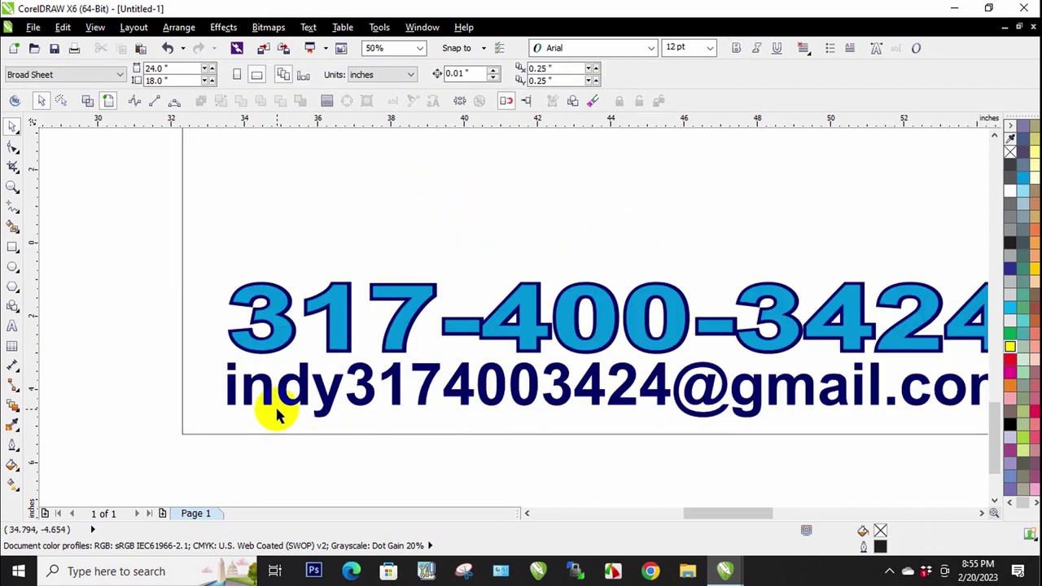
left_click(271, 398)
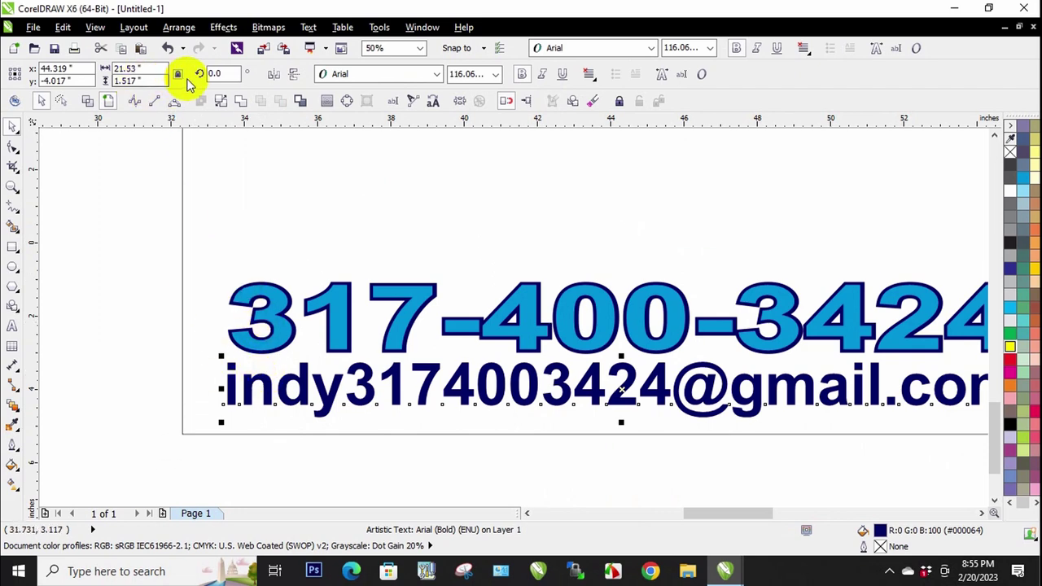
left_click(180, 76)
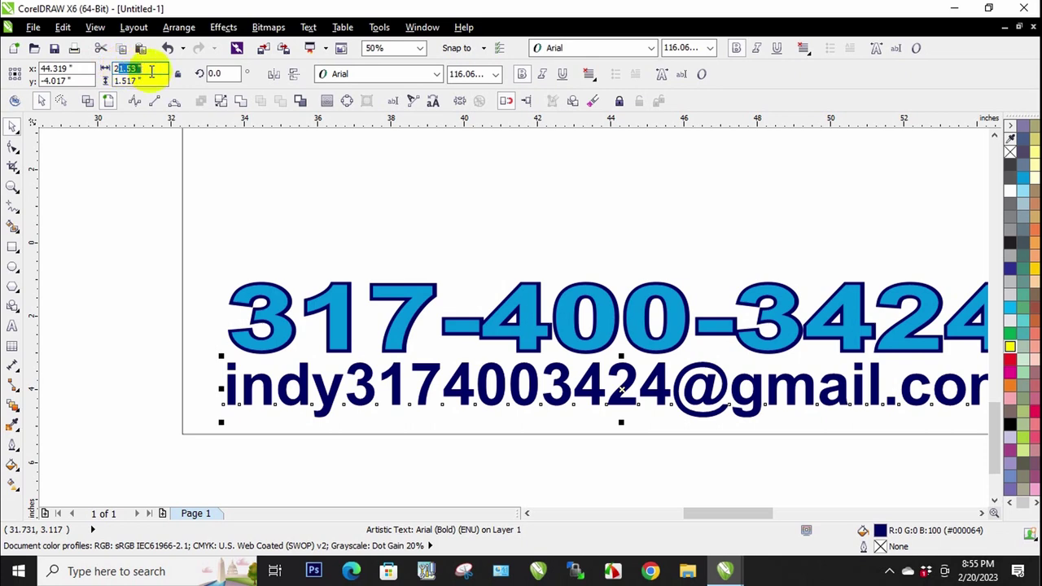
type("22")
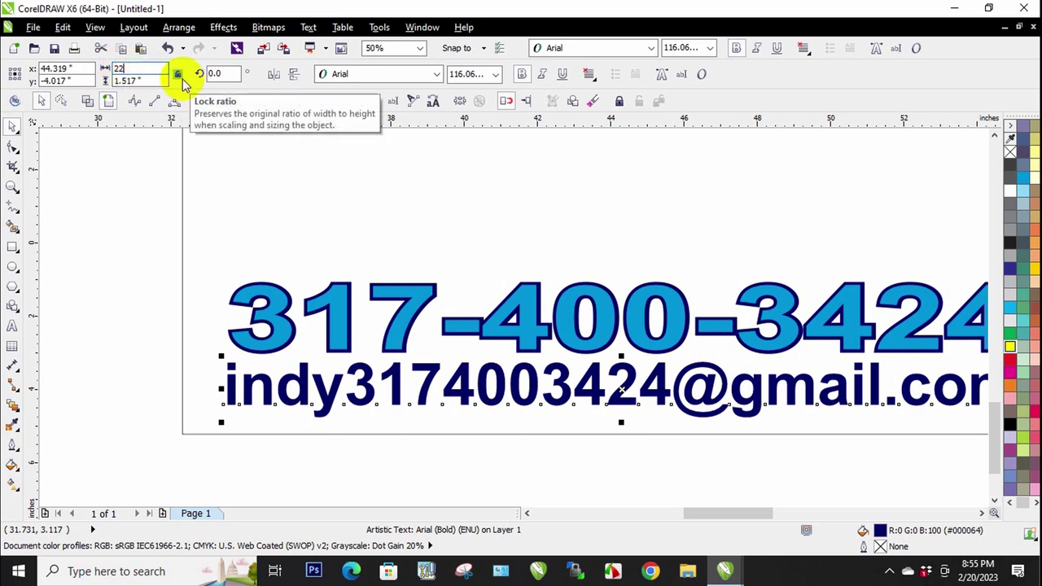
key("Return")
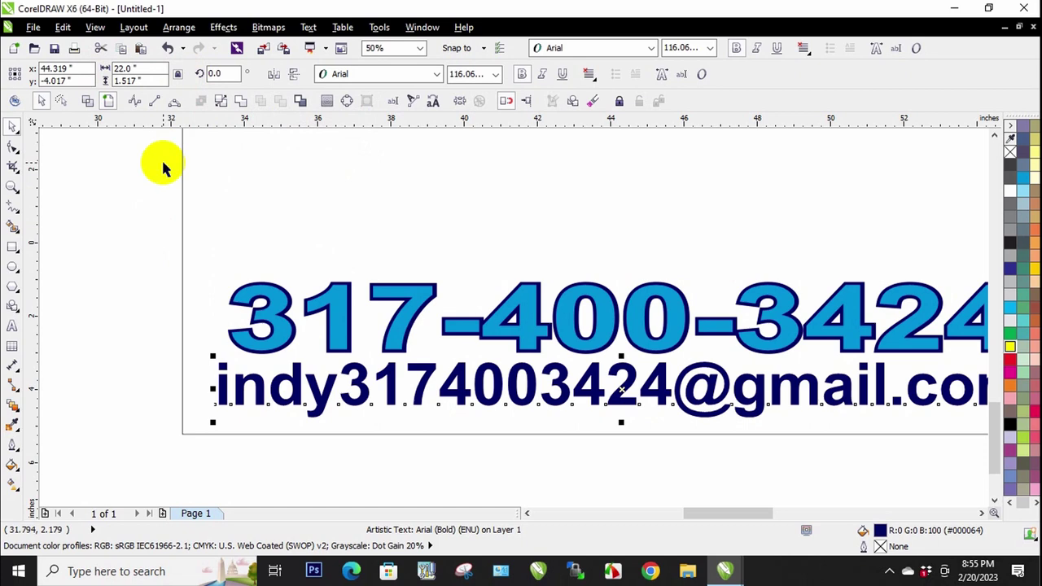
Stretch the phone number and its outline to a width of 22 inches with the size ratio unlocked
scroll(368, 273, "down", 1)
left_click(204, 309)
left_click_drag(208, 247, 747, 325)
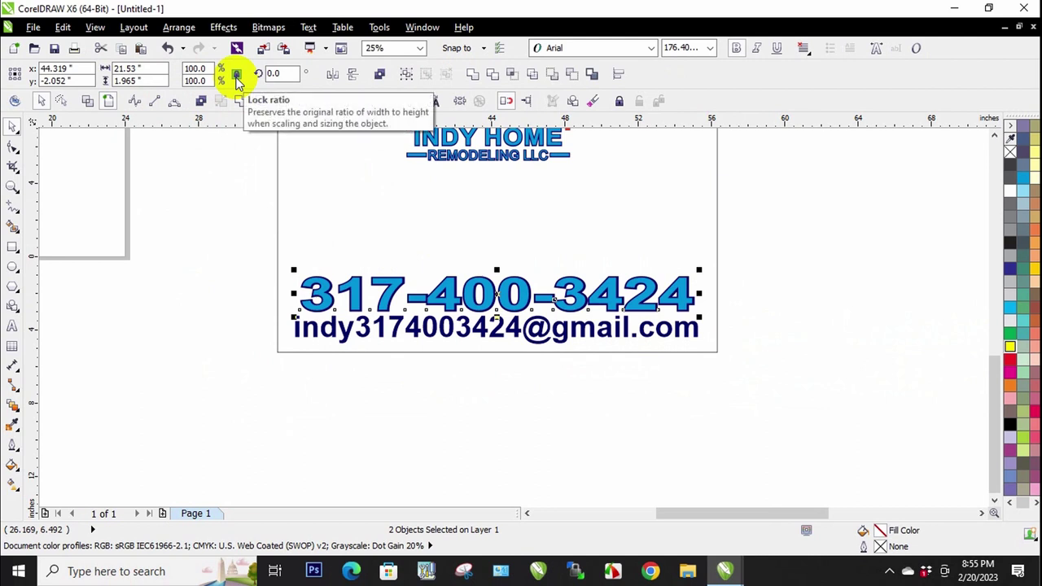
double_click(127, 69)
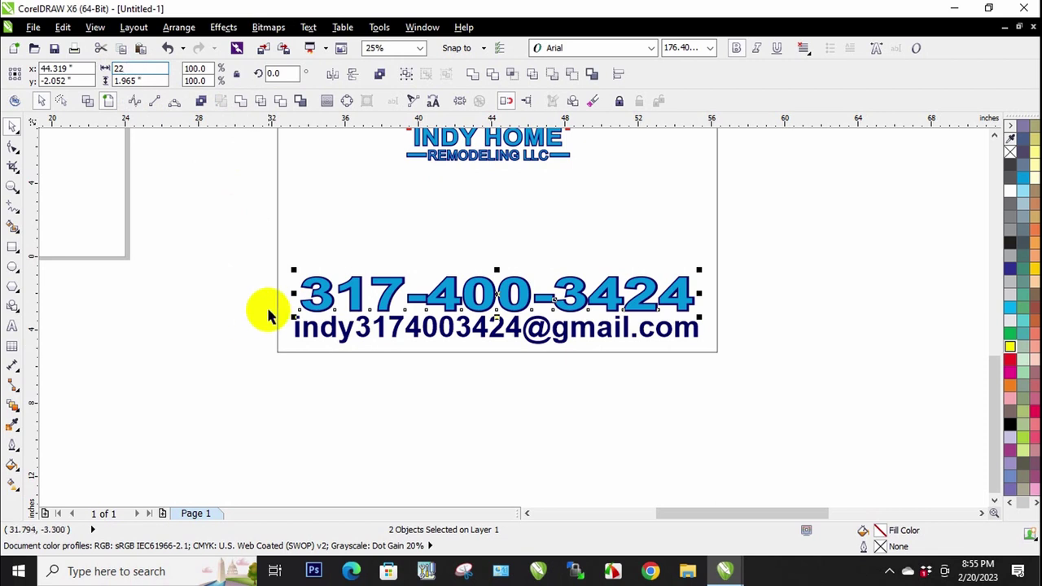
key("Return")
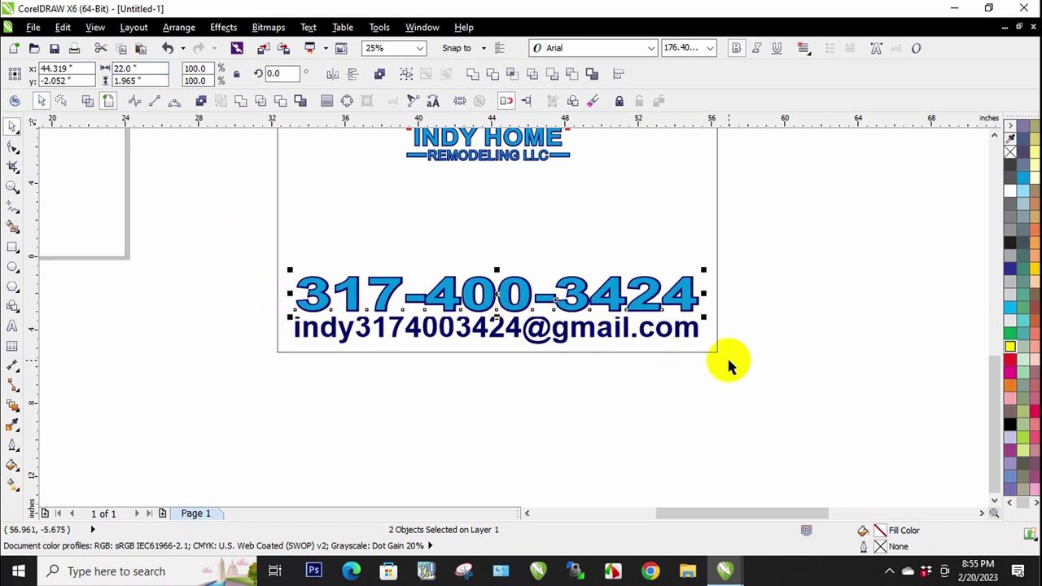
left_click_drag(233, 249, 796, 405)
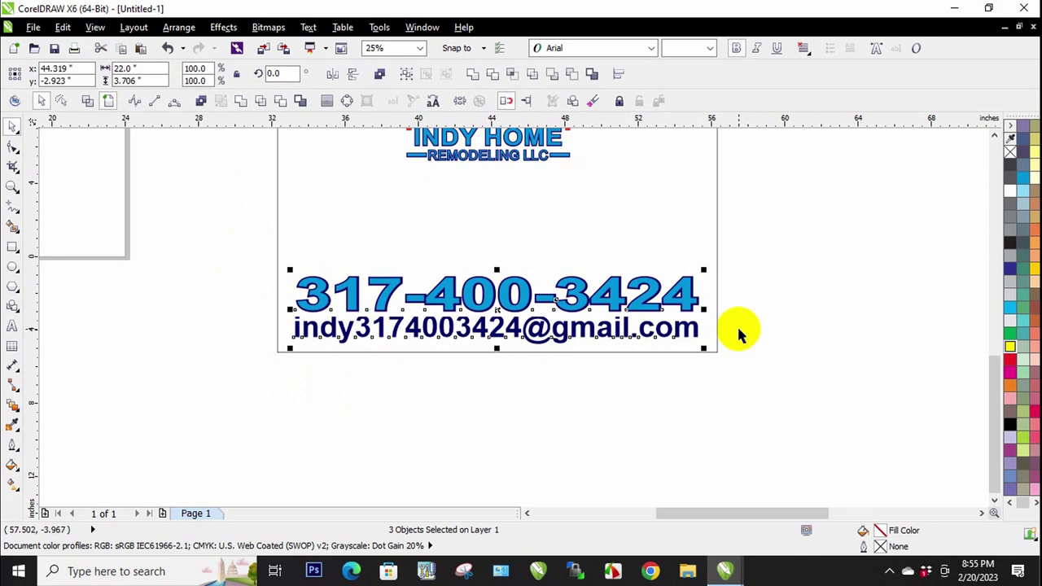
left_click(662, 250, "shift")
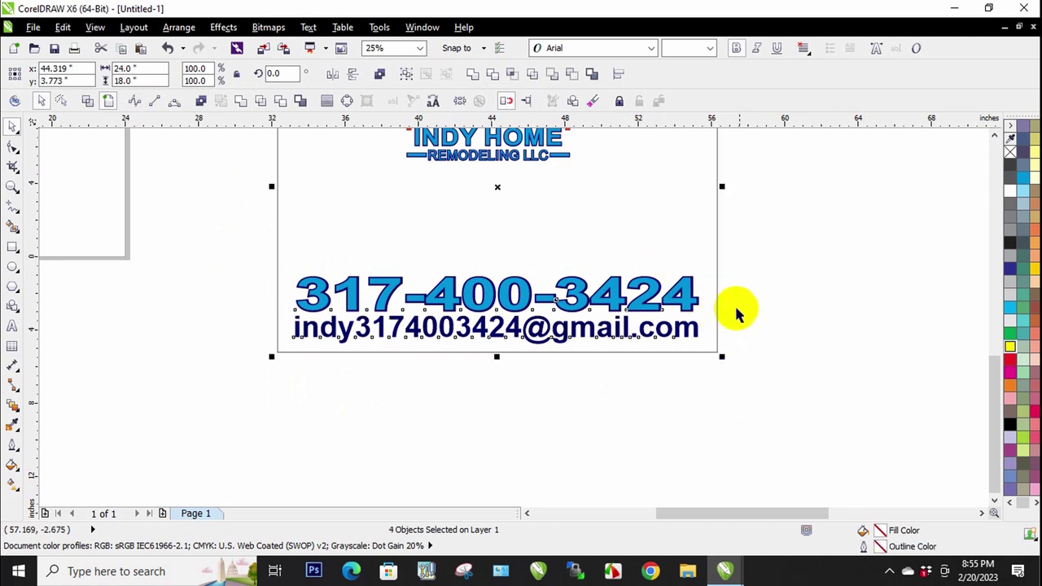
left_click(762, 325)
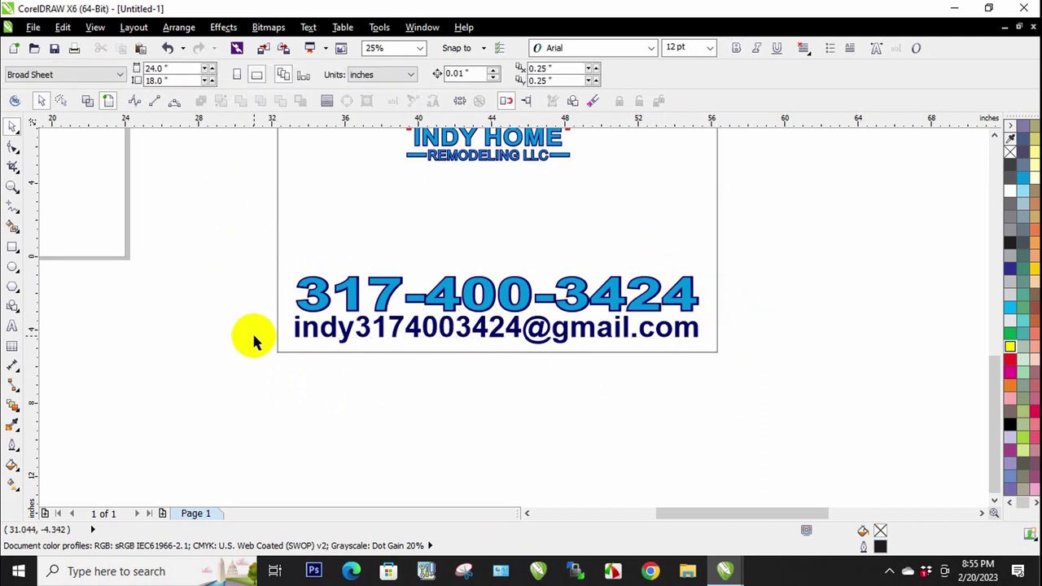
Scale the house logo with its company name proportionally to 20 inches wide and position it just above the phone number
left_click(319, 328)
left_click(649, 420)
scroll(643, 407, "down", 1)
scroll(620, 344, "up", 1)
left_click_drag(241, 171, 688, 330)
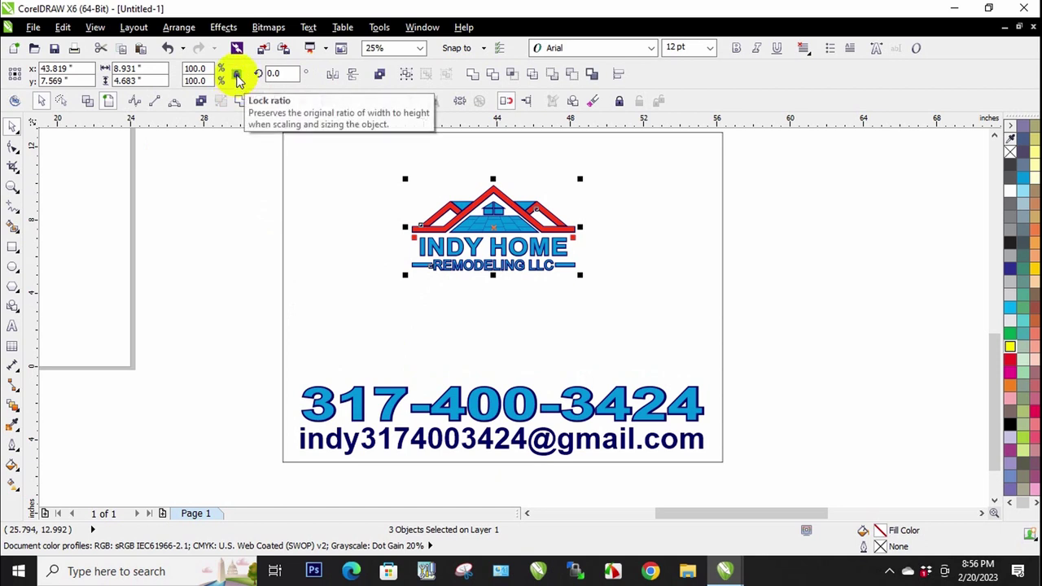
left_click(135, 71)
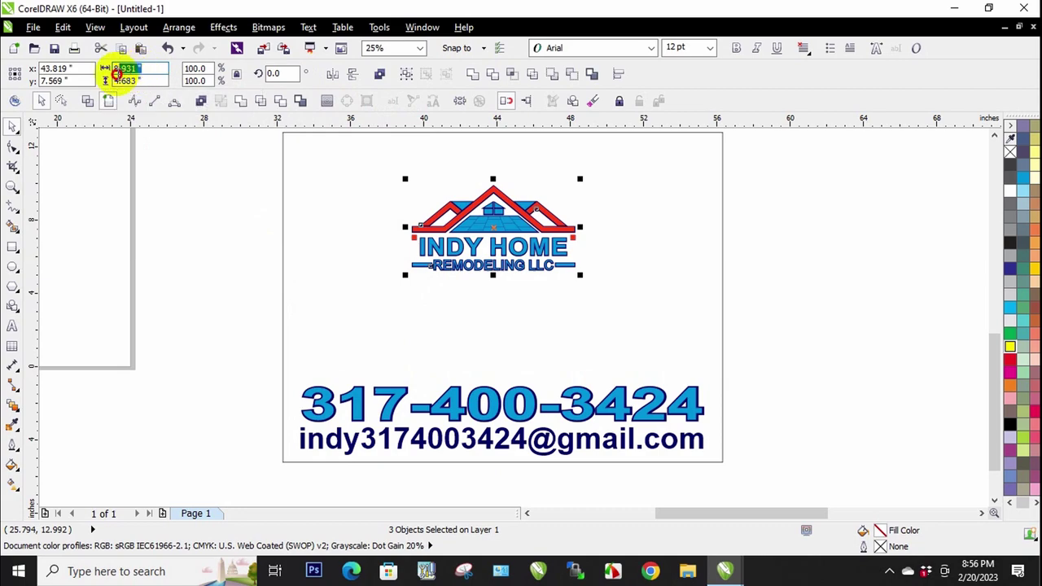
type("20")
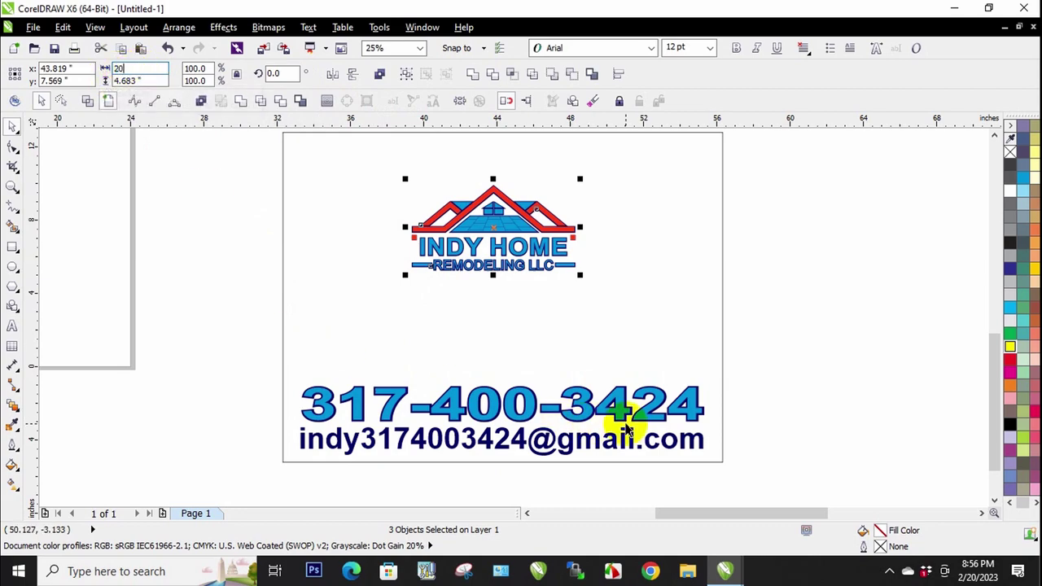
key("Return")
left_click_drag(542, 214, 550, 253)
left_click(740, 310)
scroll(470, 364, "down", 2)
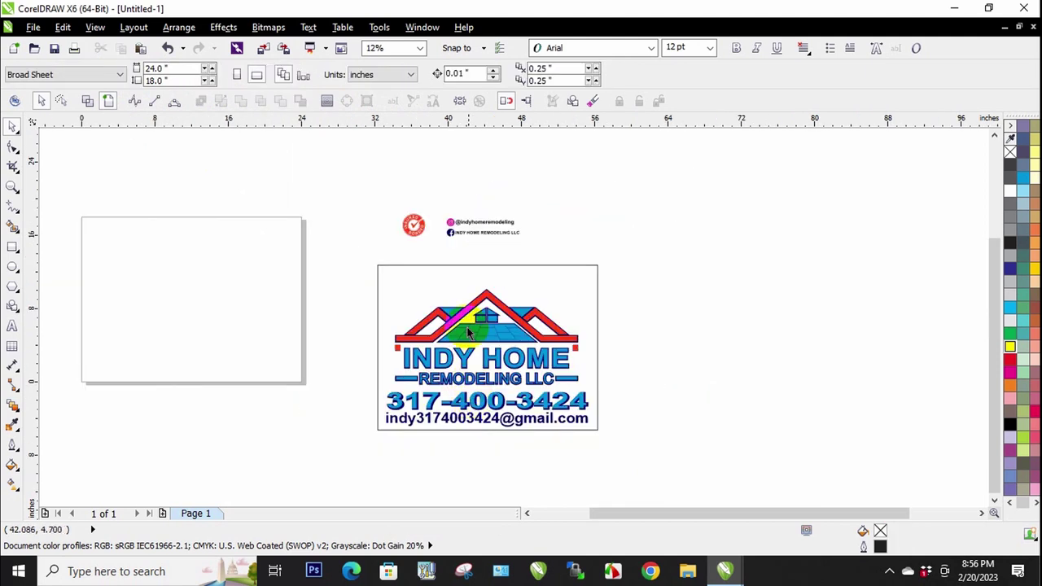
Move the Insured Bonded seal into the rectangle's upper-left corner and enlarge it to about 4.1 inches across
scroll(470, 364, "up", 2)
left_click_drag(367, 191, 424, 235)
scroll(354, 296, "up", 1)
left_click(369, 282)
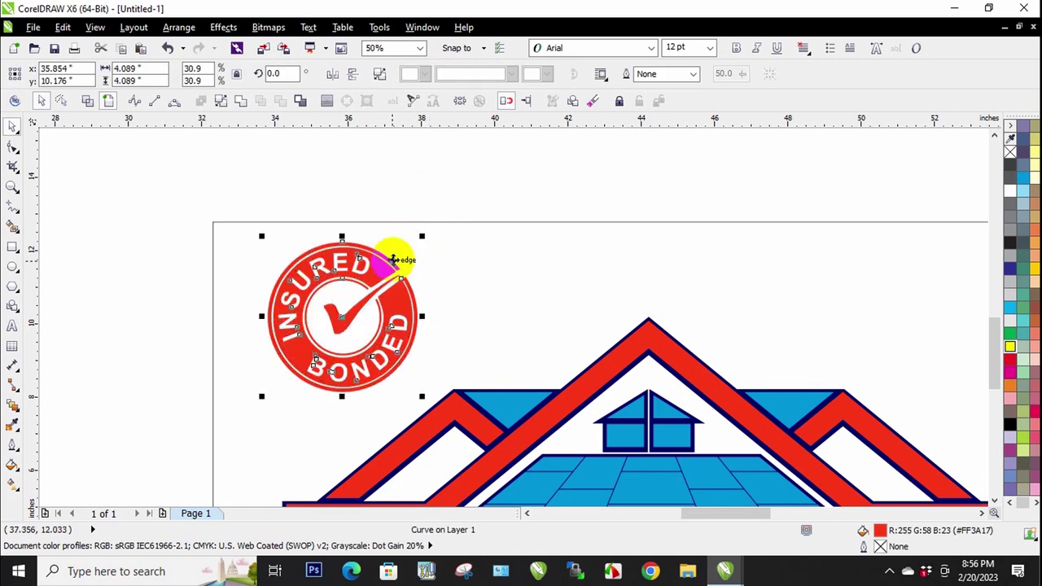
mouse_move(387, 272)
left_mouse_down()
mouse_move(368, 294)
mouse_move(368, 276)
left_mouse_up()
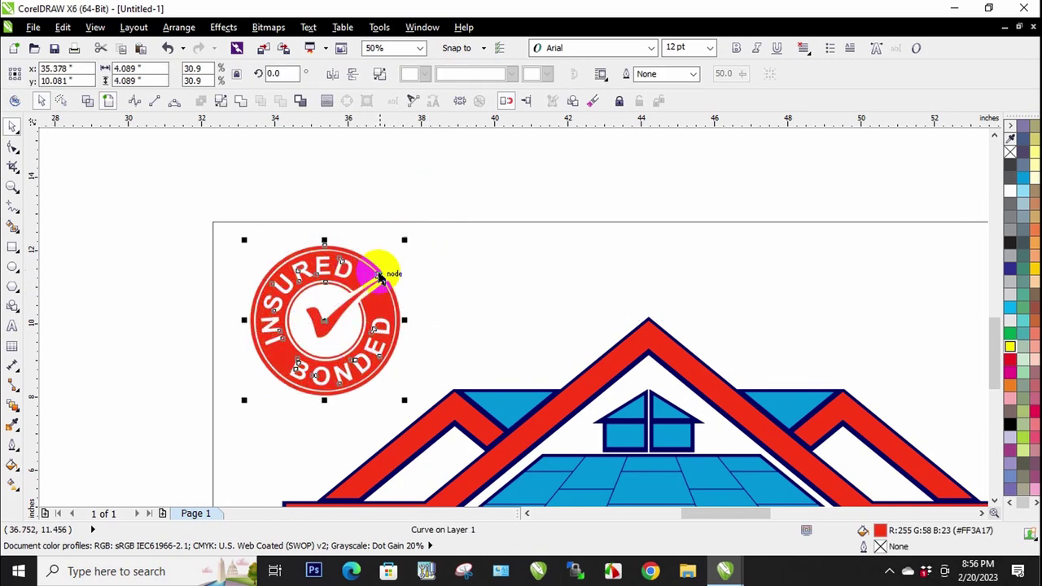
left_click(400, 189)
scroll(375, 192, "down", 2)
scroll(368, 246, "down", 1)
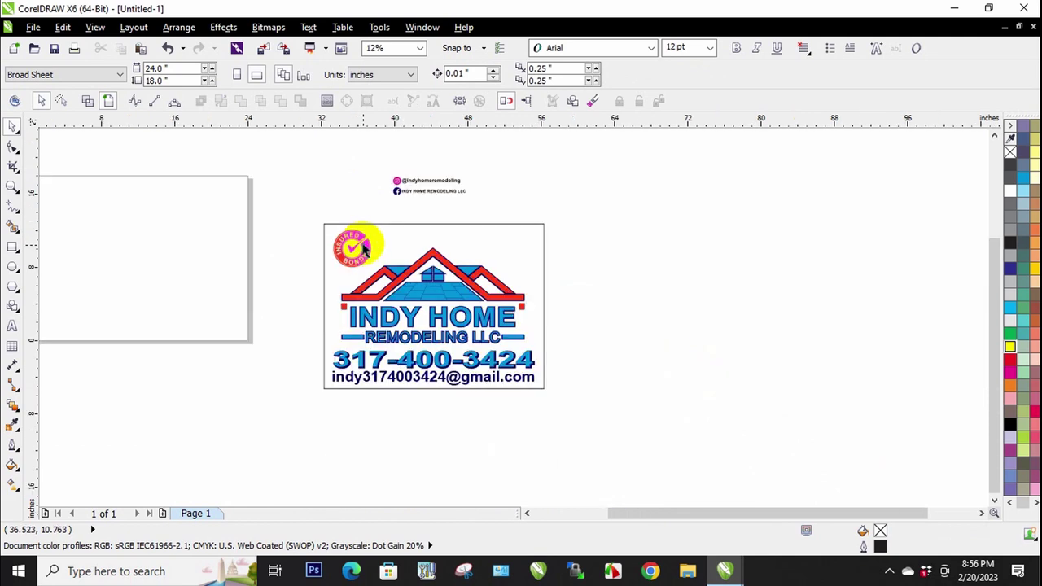
Move the Instagram and Facebook lines into the rectangle's upper-right corner and scale them down to about 5.9 inches wide
left_click_drag(361, 155, 517, 209)
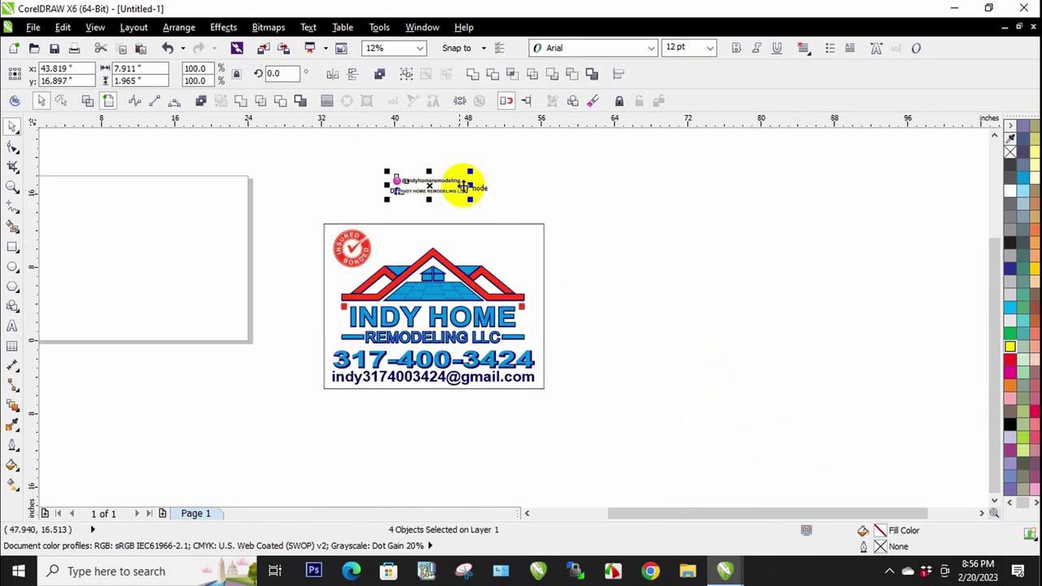
left_click_drag(471, 174, 453, 336)
scroll(409, 192, "up", 2)
scroll(405, 201, "down", 1)
scroll(597, 309, "up", 1)
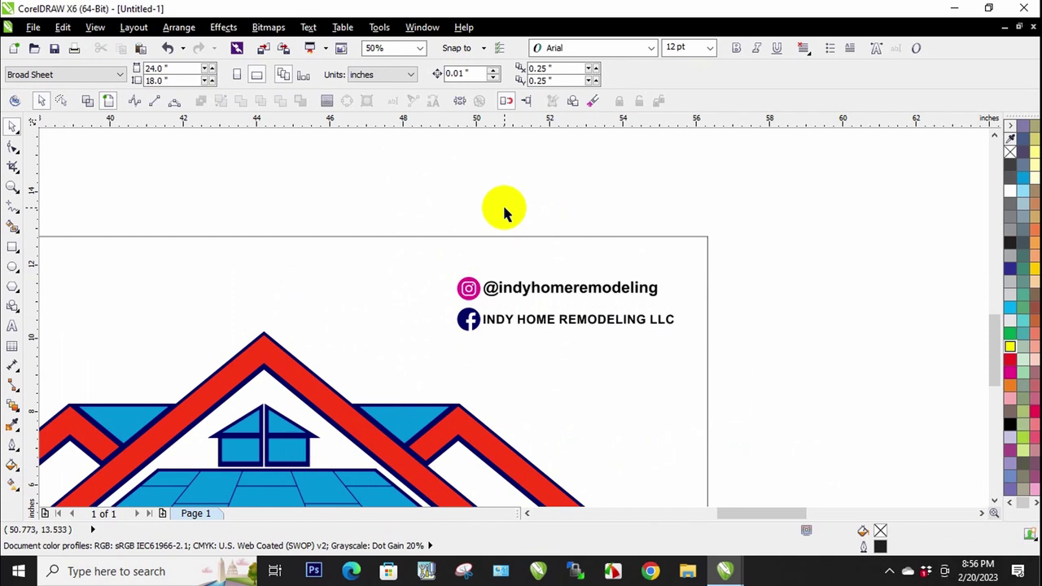
scroll(502, 205, "down", 1)
scroll(485, 241, "up", 1)
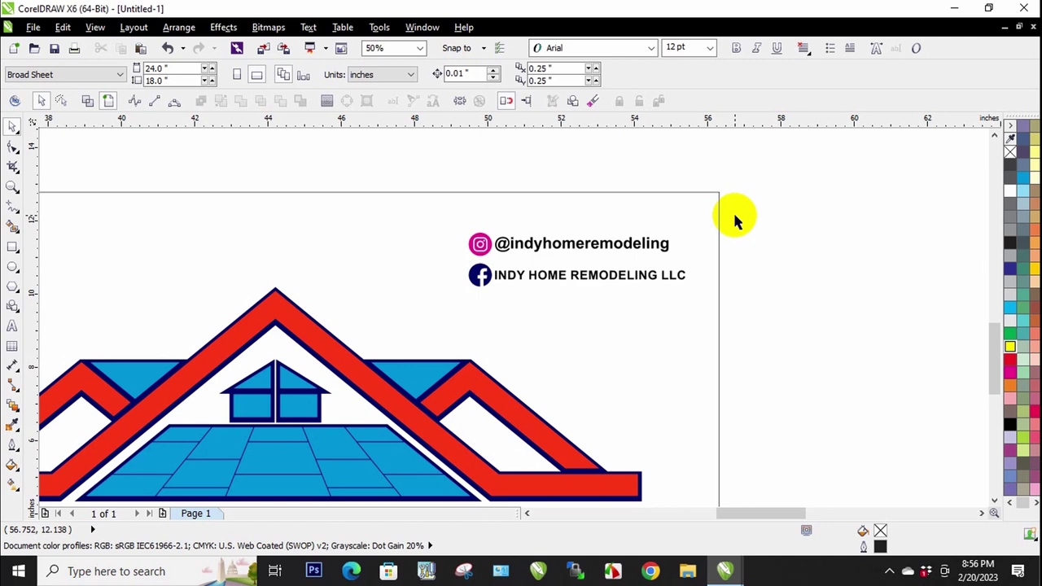
scroll(621, 198, "down", 1)
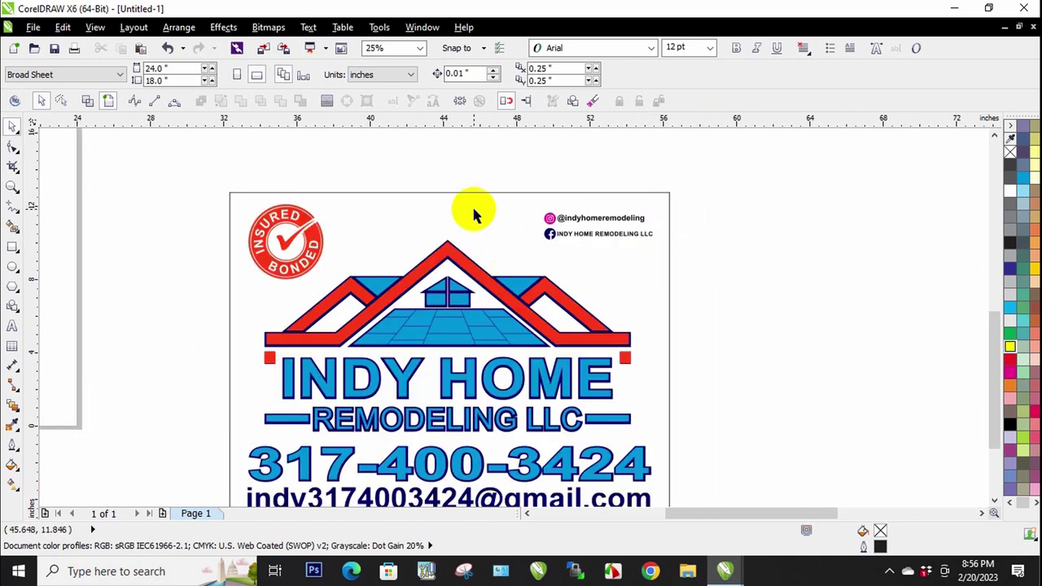
scroll(475, 213, "down", 1)
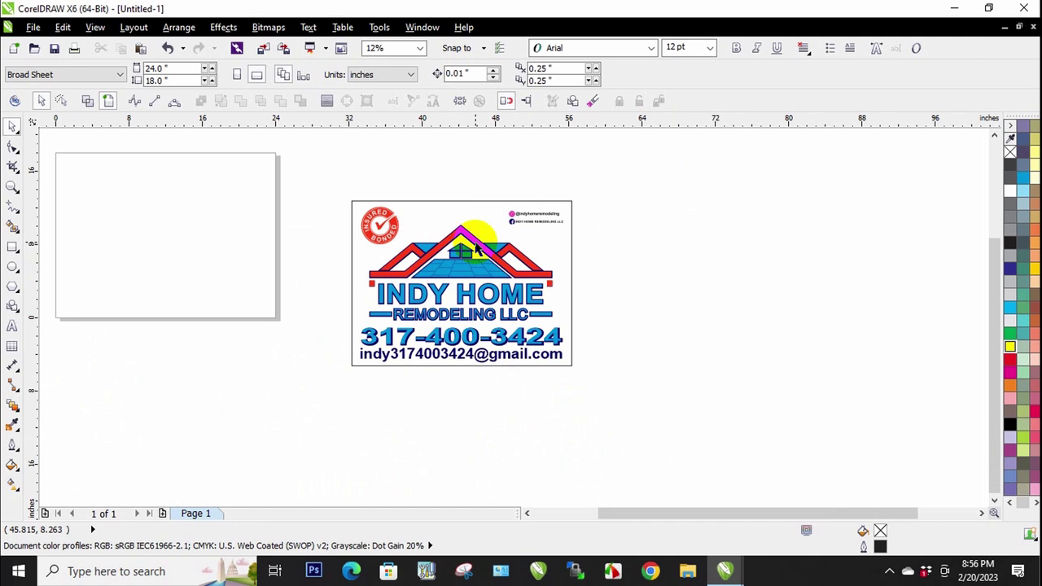
Add a vertical guideline and fit it to the left end of the phone number and e-mail line
scroll(514, 223, "up", 1)
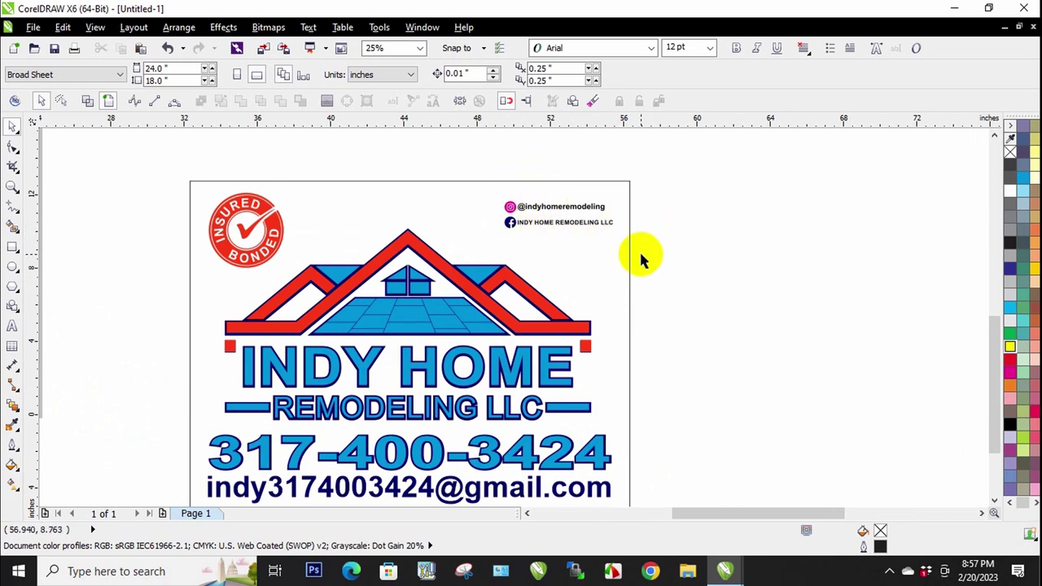
left_click_drag(35, 303, 204, 310)
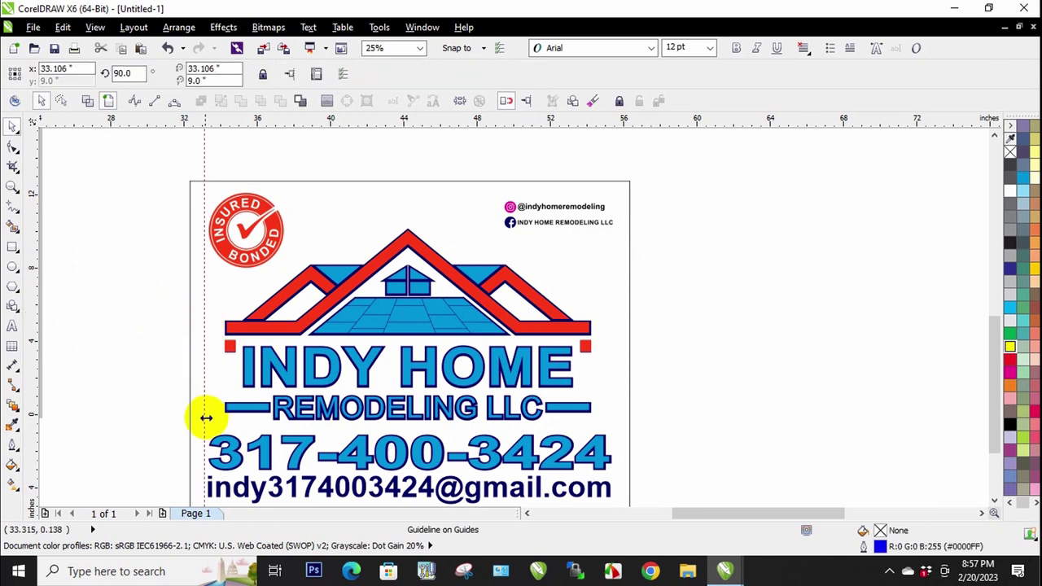
scroll(205, 417, "up", 2)
scroll(205, 458, "down", 2)
scroll(209, 349, "up", 2)
left_click_drag(223, 329, 239, 329)
left_click(123, 320)
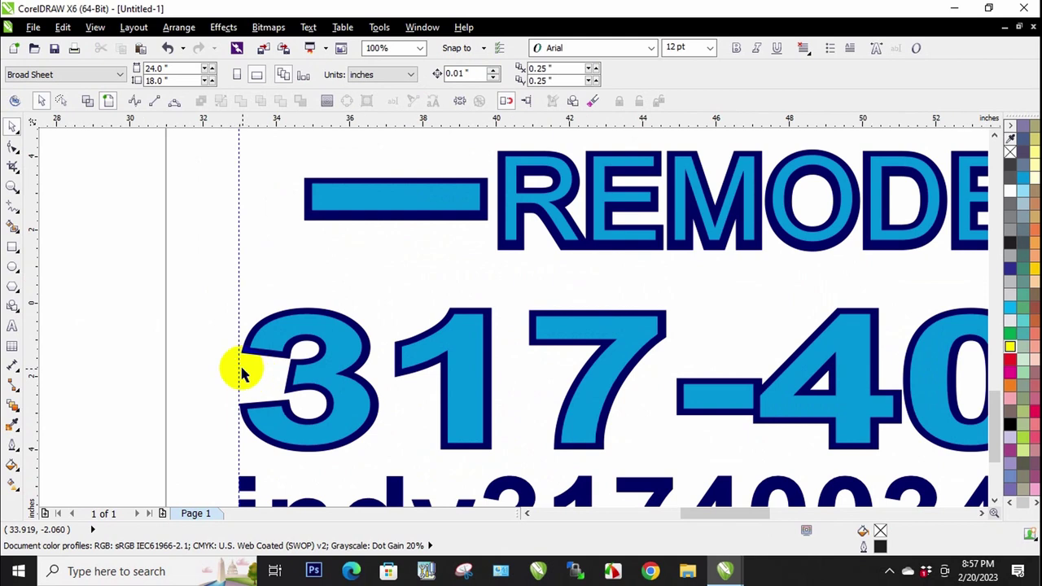
Shift the Insured Bonded seal so that its left edge touches the vertical guideline
scroll(241, 365, "down", 2)
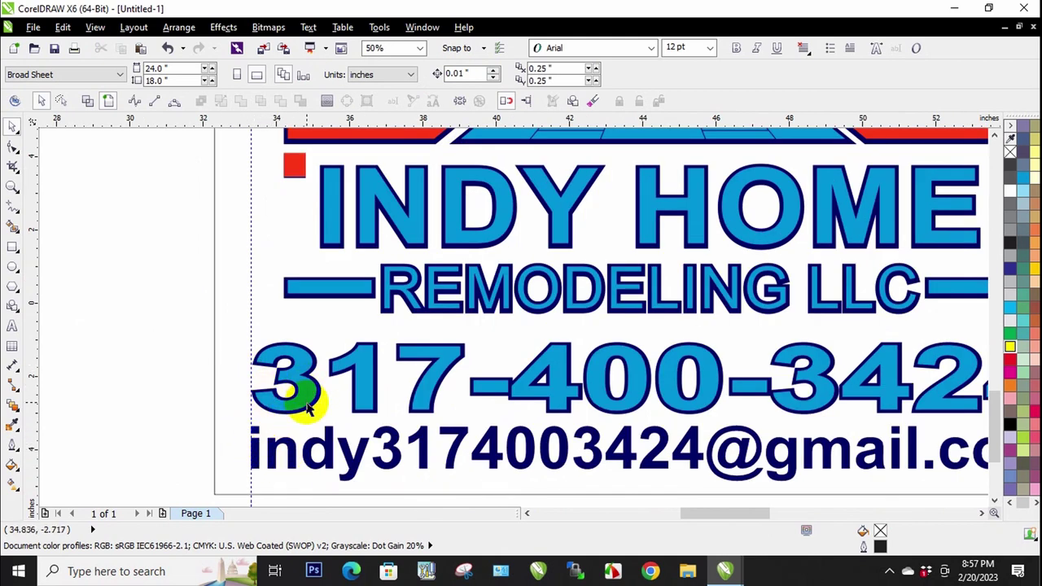
scroll(284, 407, "down", 1)
scroll(259, 183, "up", 3)
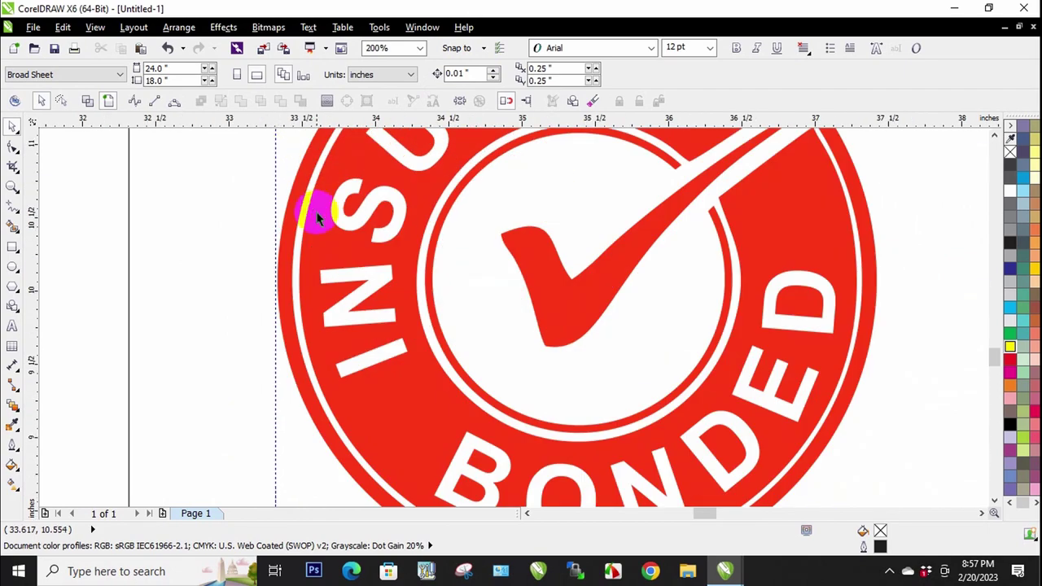
scroll(287, 276, "up", 2)
left_click(280, 273)
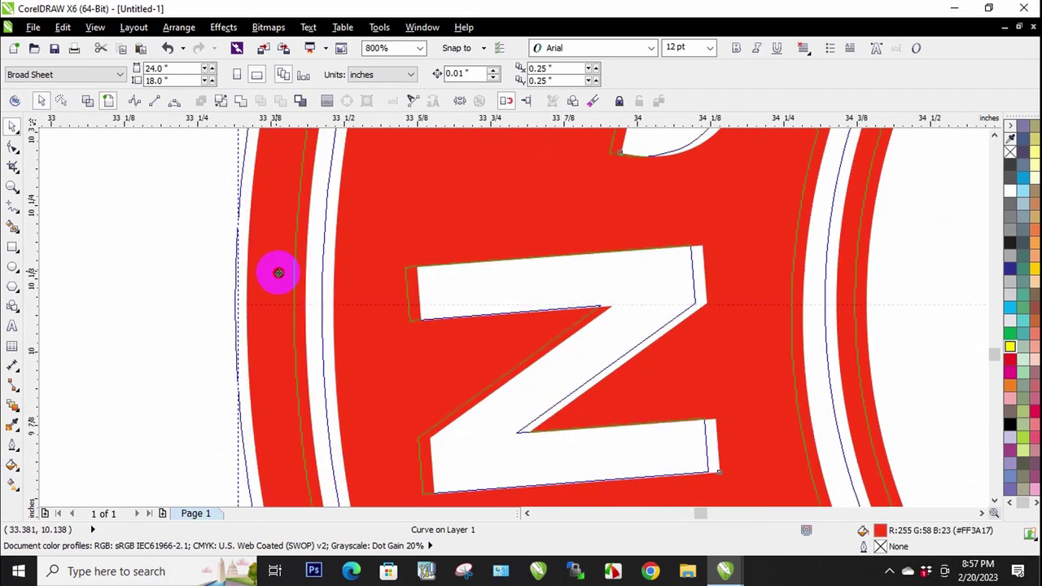
scroll(280, 273, "down", 3)
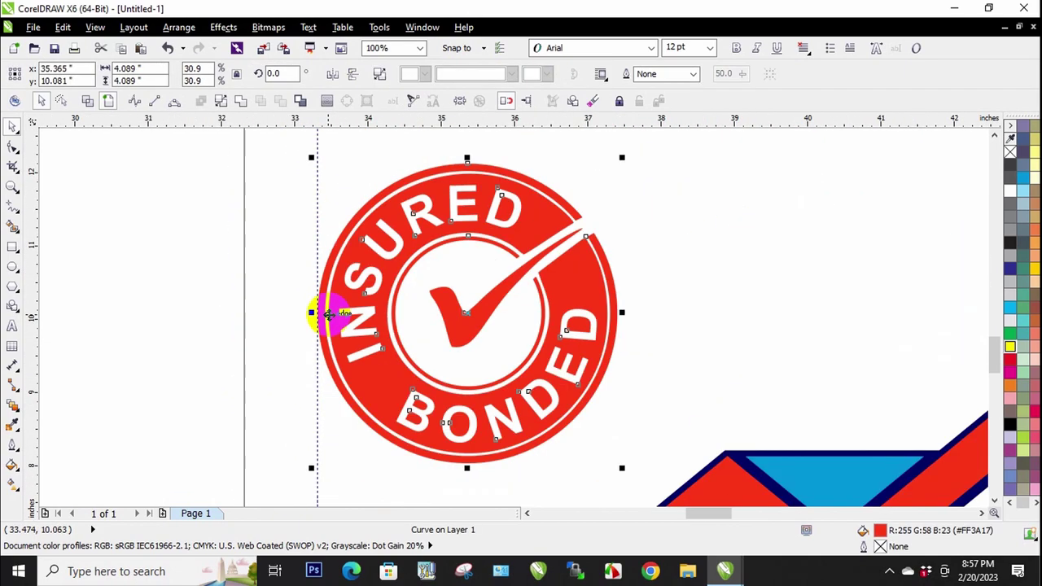
left_click(116, 271)
Add a horizontal guideline along the top edge of the Insured Bonded seal
scroll(275, 247, "down", 2)
scroll(381, 259, "up", 1)
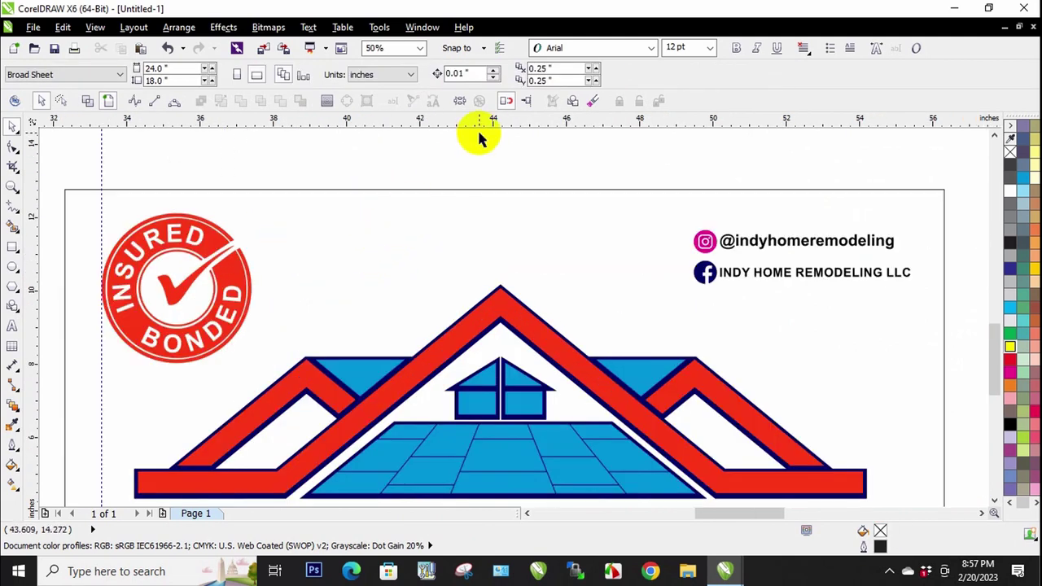
left_click_drag(484, 127, 506, 214)
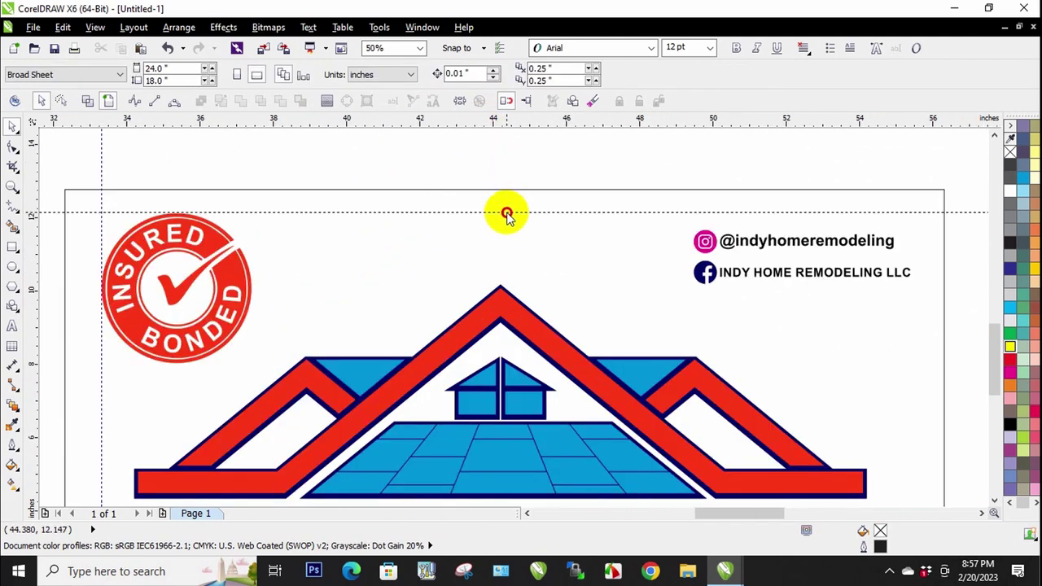
Add a second vertical guideline and fit it to the right end of the phone number and e-mail line
scroll(448, 152, "down", 1)
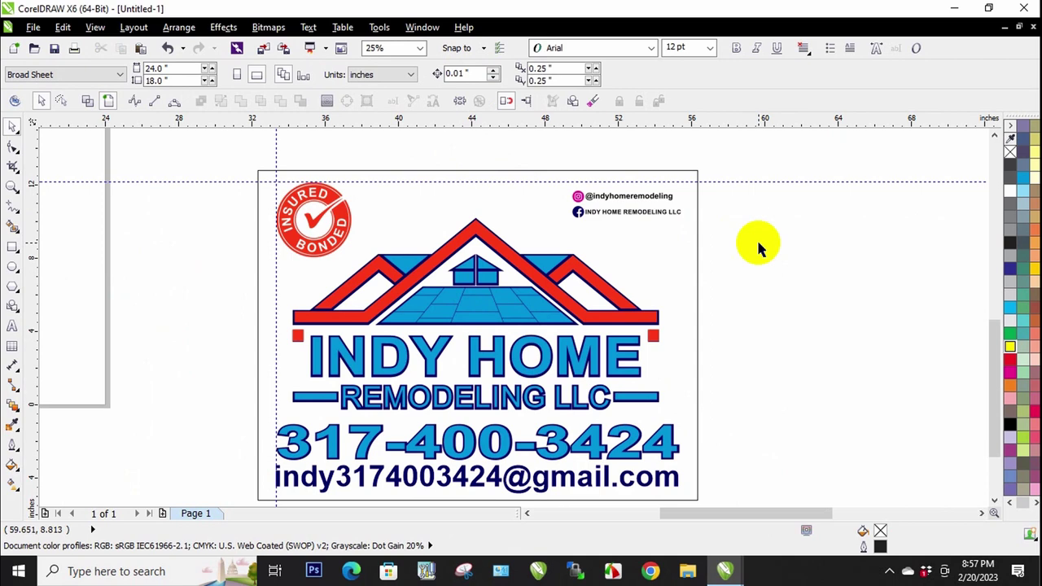
left_click_drag(33, 323, 681, 363)
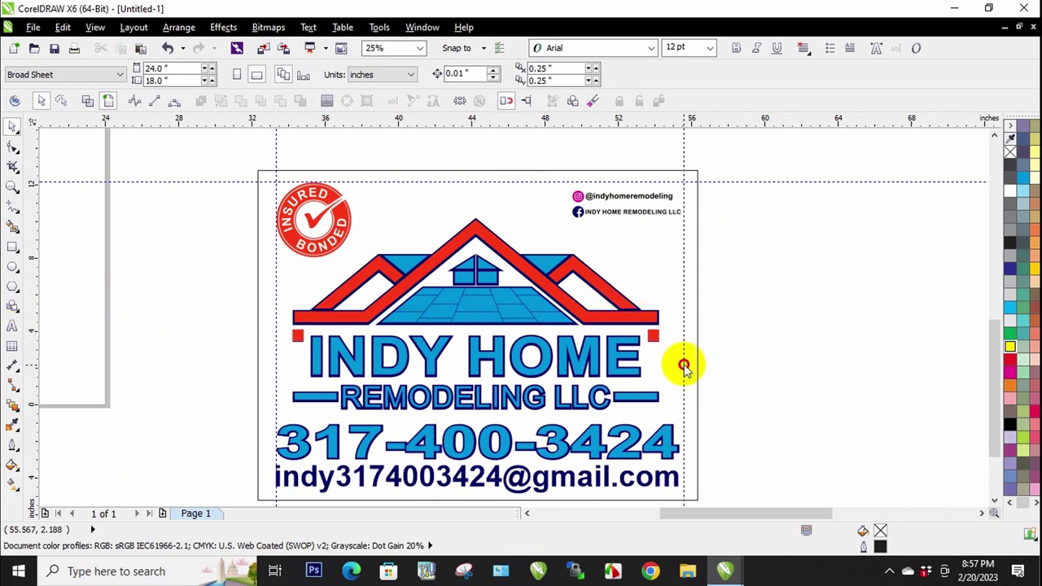
scroll(682, 481, "up", 2)
left_click_drag(689, 460, 673, 478)
left_click(779, 420)
scroll(767, 409, "down", 2)
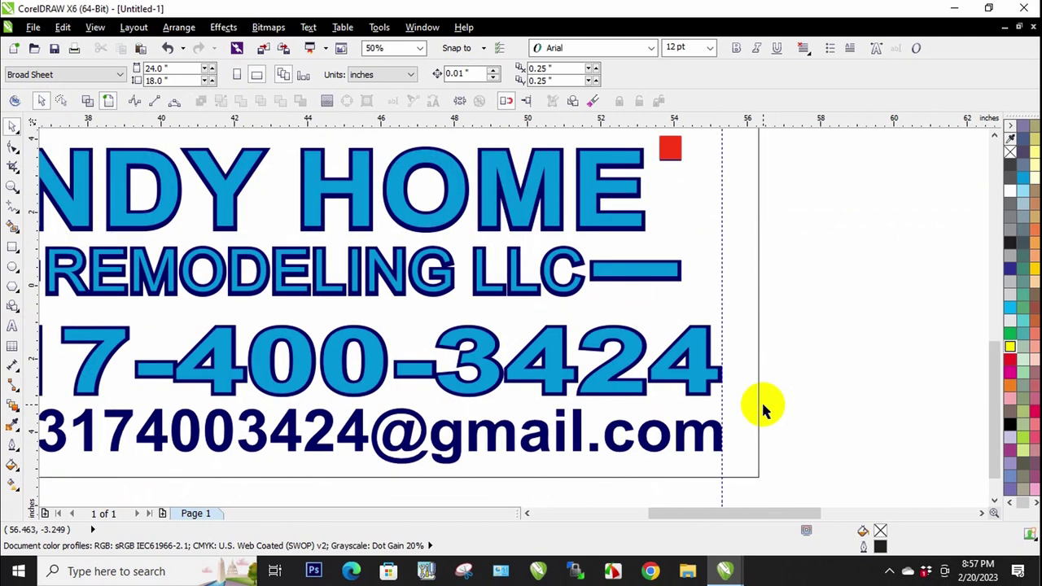
Shift the Instagram and Facebook lines together so that their right end sits inside the right-hand guideline
scroll(765, 409, "down", 2)
scroll(740, 140, "up", 2)
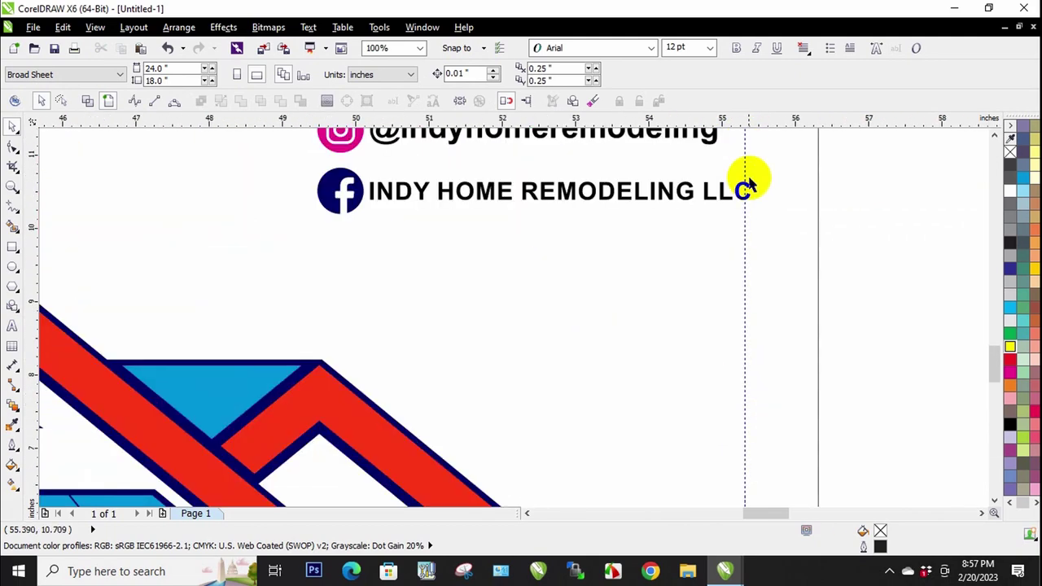
scroll(740, 219, "down", 1)
scroll(740, 287, "down", 1)
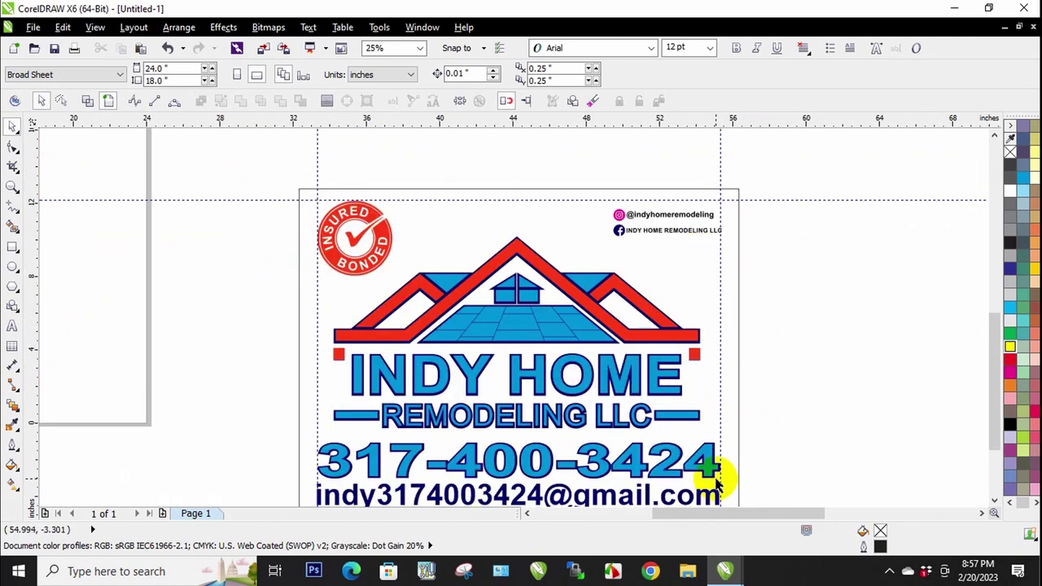
left_click_drag(764, 172, 564, 251)
scroll(737, 235, "up", 1)
scroll(732, 234, "up", 1)
left_click_drag(744, 234, 737, 234)
scroll(738, 244, "up", 2)
key("F10")
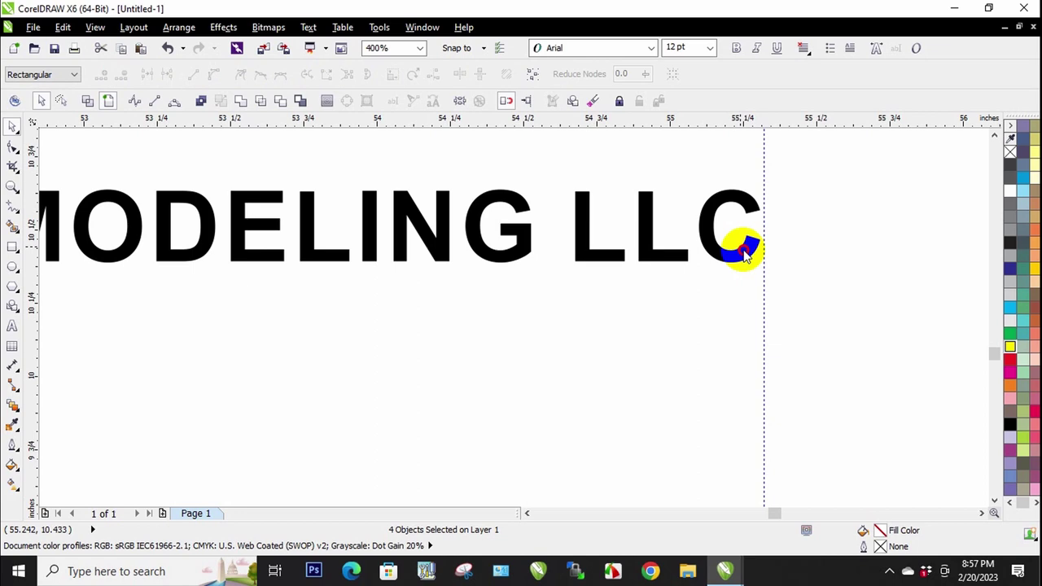
scroll(739, 250, "down", 1)
left_click(13, 126)
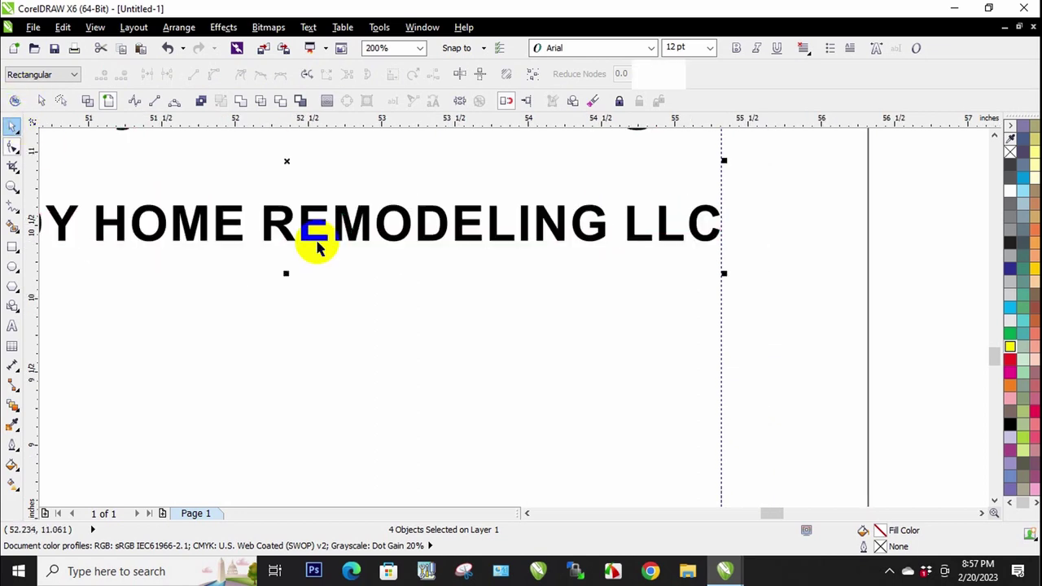
Fine-tune the position of the Instagram and Facebook lines so that the final C of LLC touches the right-hand guideline
scroll(675, 309, "down", 1)
left_click(870, 175)
left_click_drag(871, 153, 206, 337)
scroll(688, 285, "up", 1)
scroll(687, 285, "up", 3)
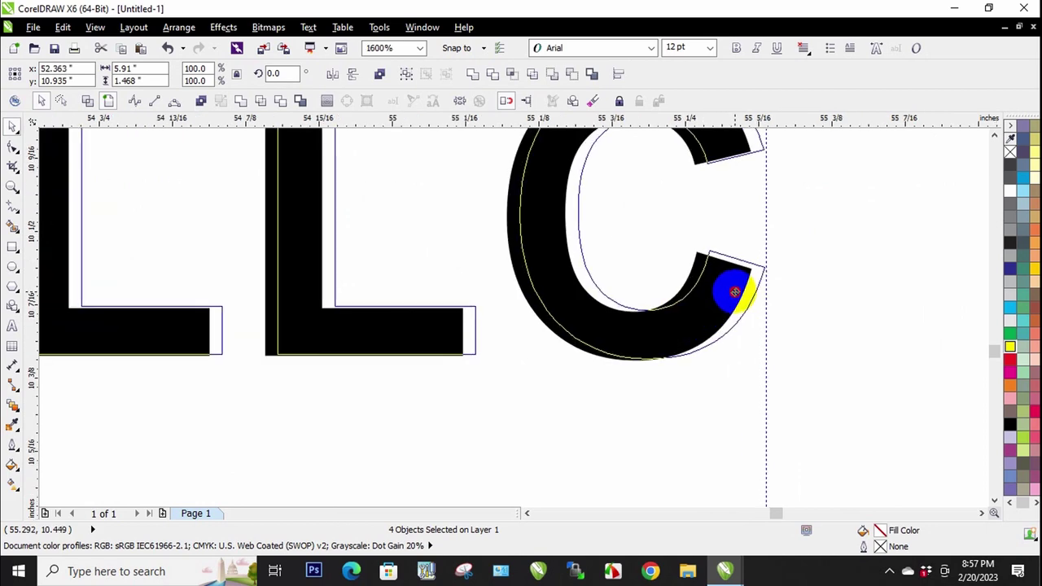
scroll(732, 291, "down", 6)
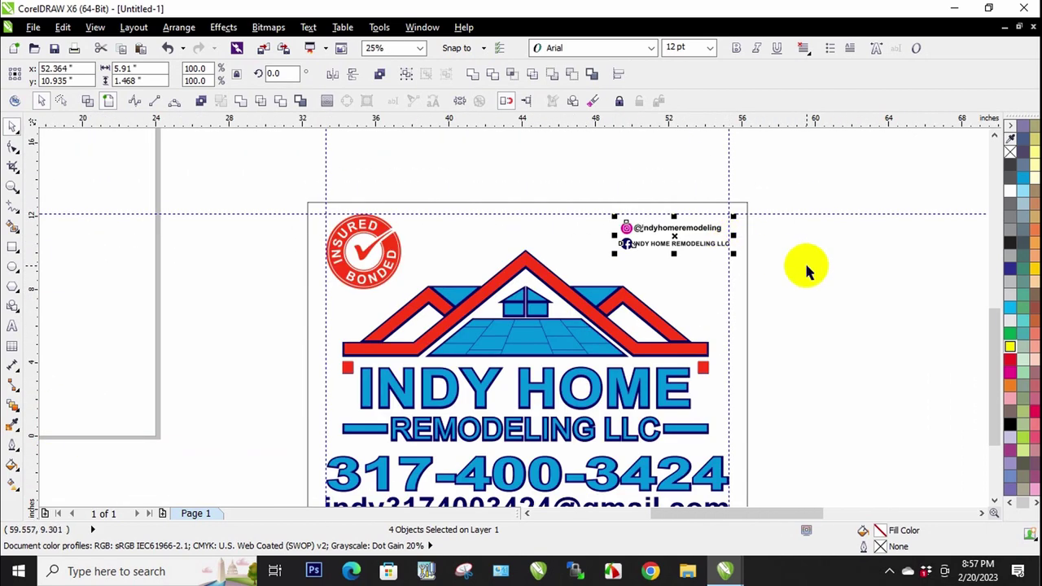
left_click(805, 271)
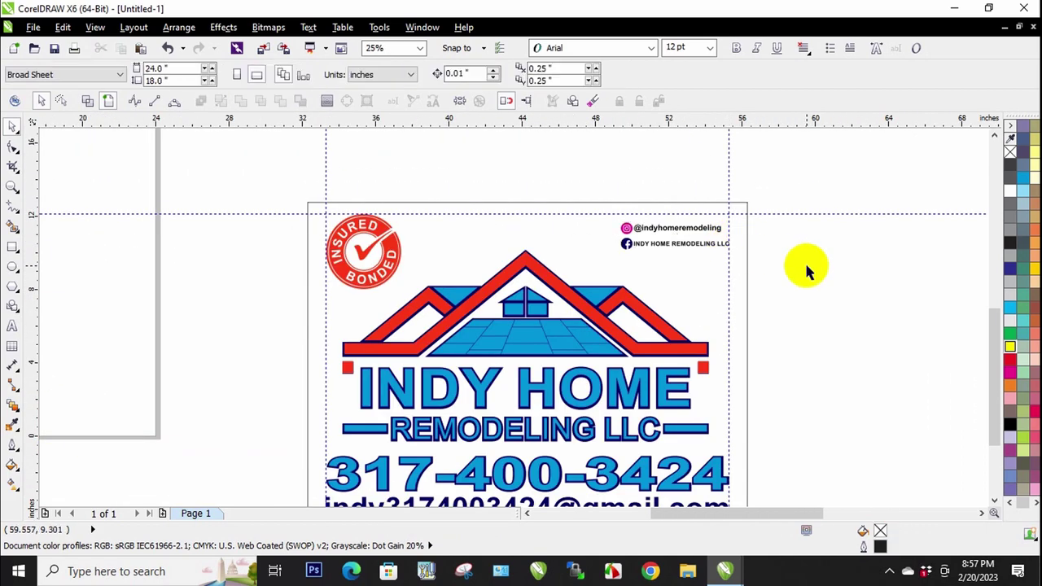
left_click(479, 234)
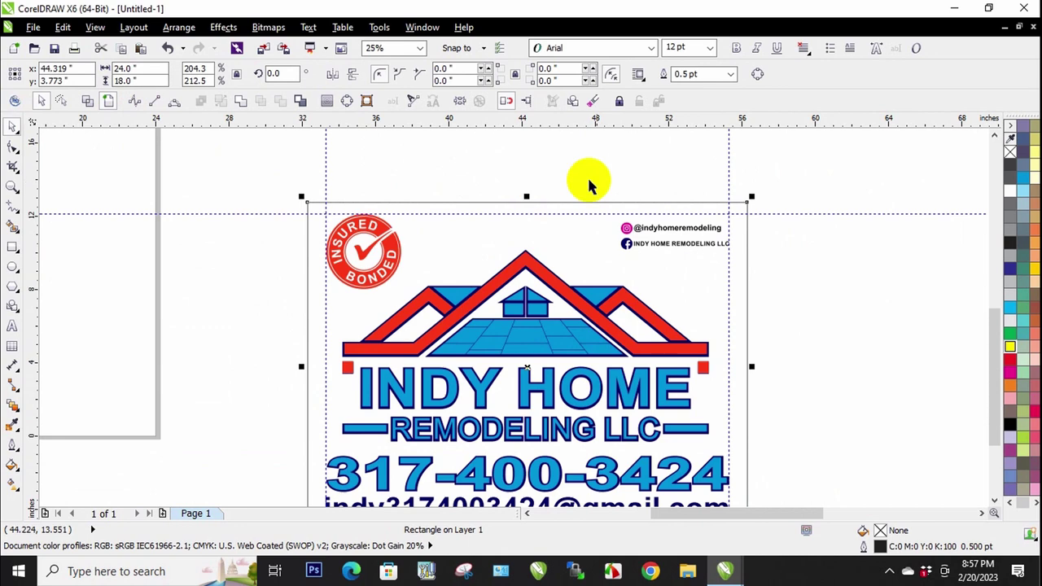
left_click(799, 256)
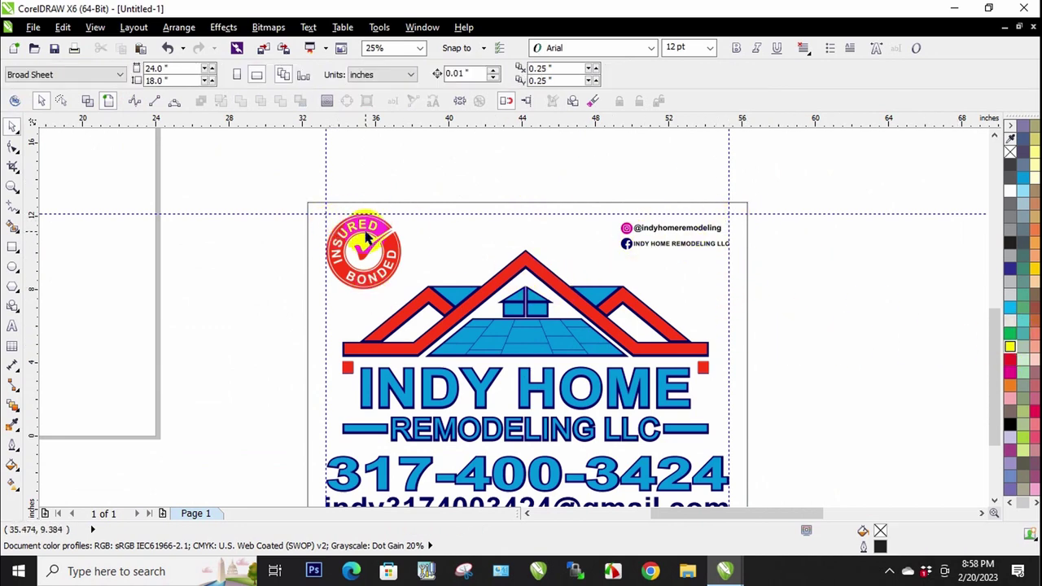
scroll(385, 249, "down", 1)
scroll(472, 185, "up", 2)
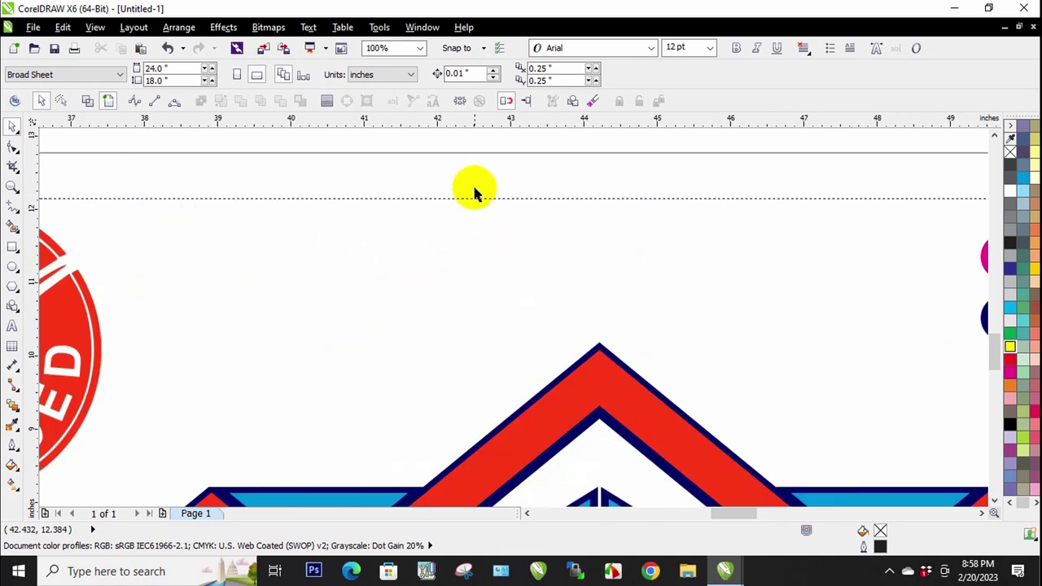
scroll(437, 186, "down", 1)
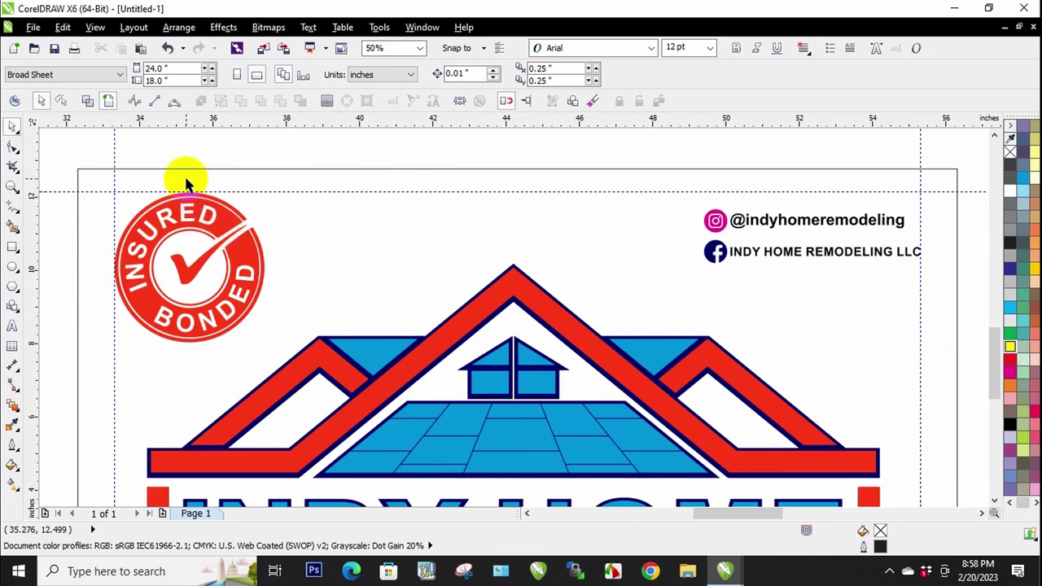
Check how the Insured Bonded seal and the right ends of the phone number and e-mail line meet the guidelines
scroll(185, 184, "up", 1)
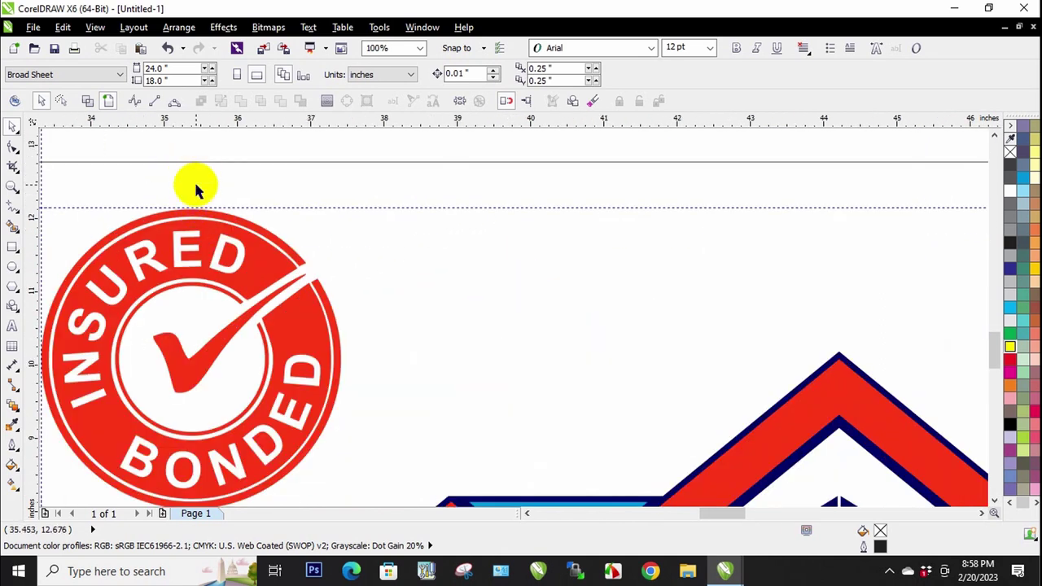
scroll(352, 163, "down", 1)
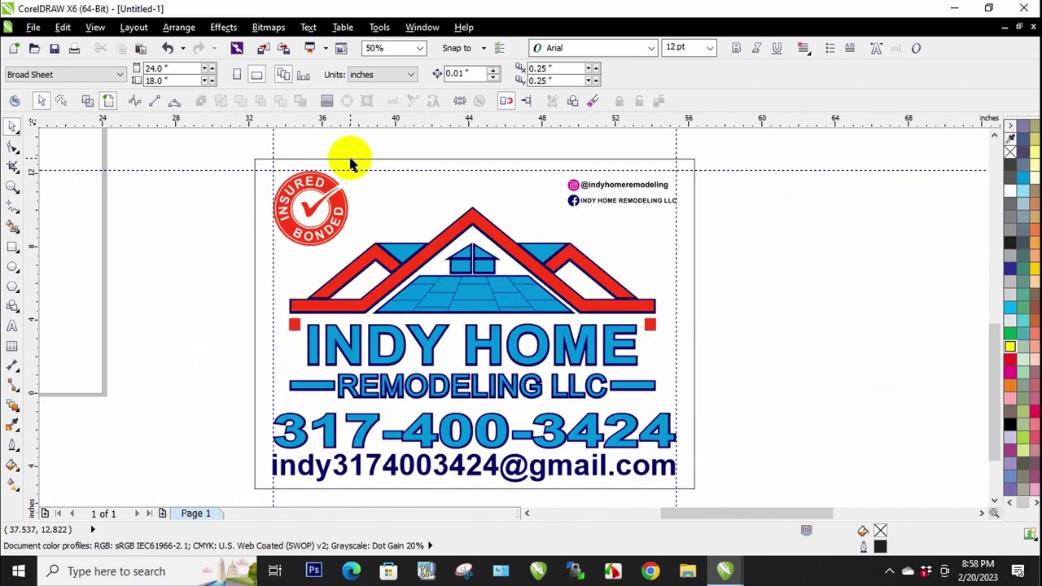
scroll(488, 489, "up", 1)
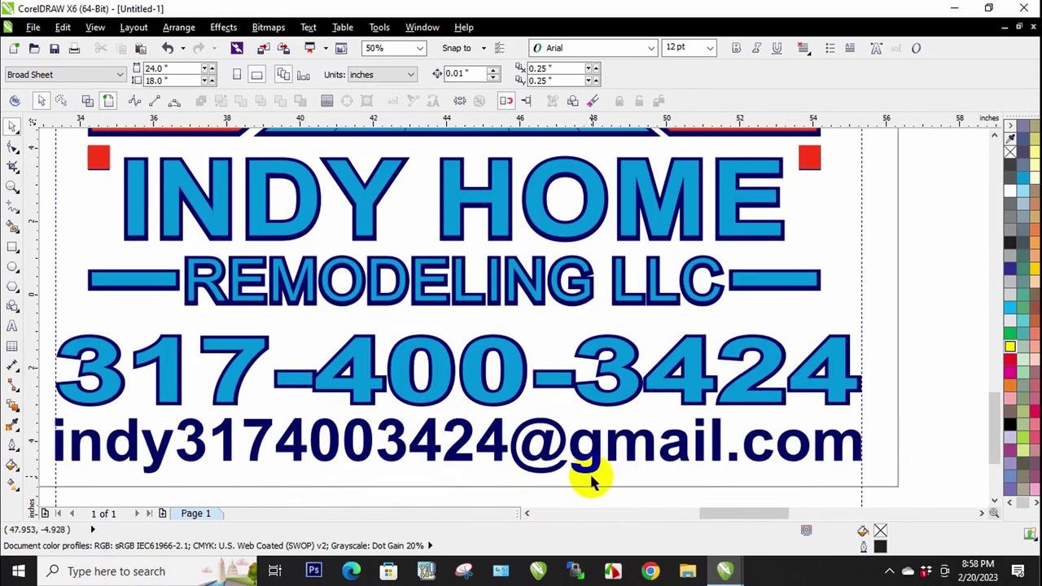
scroll(728, 446, "down", 1)
scroll(728, 419, "up", 1)
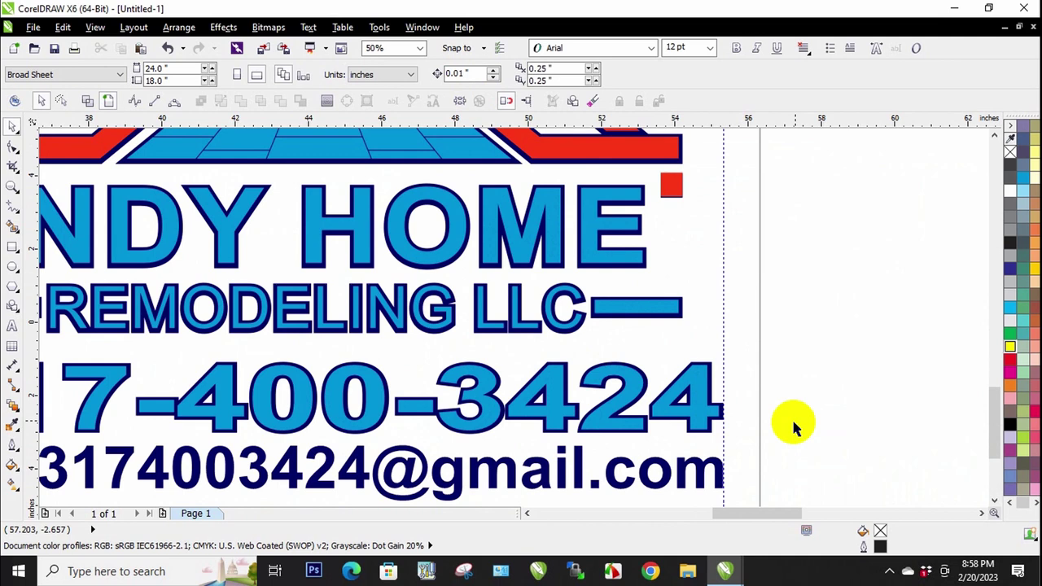
scroll(785, 424, "down", 1)
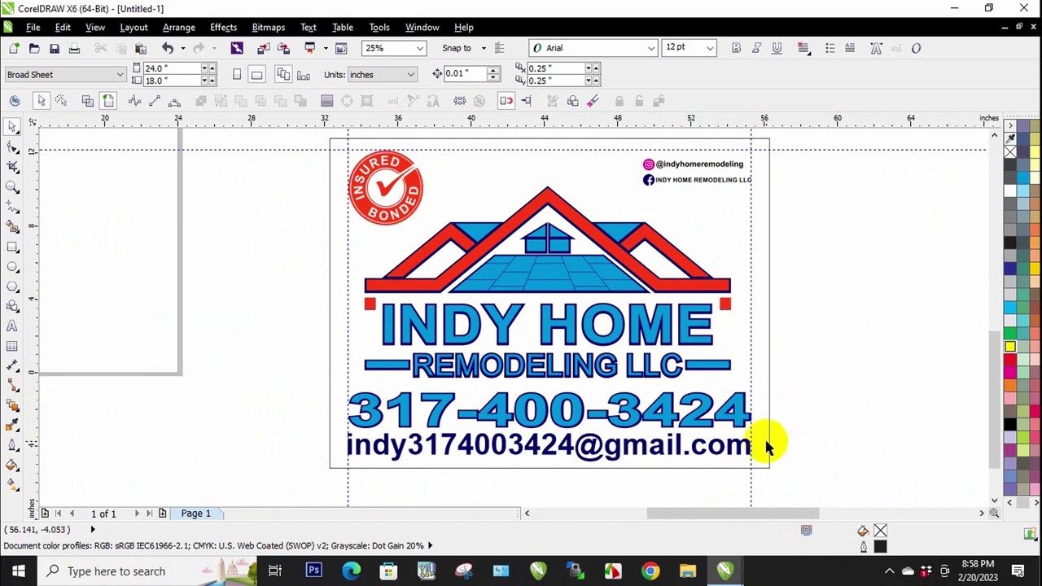
scroll(761, 444, "up", 1)
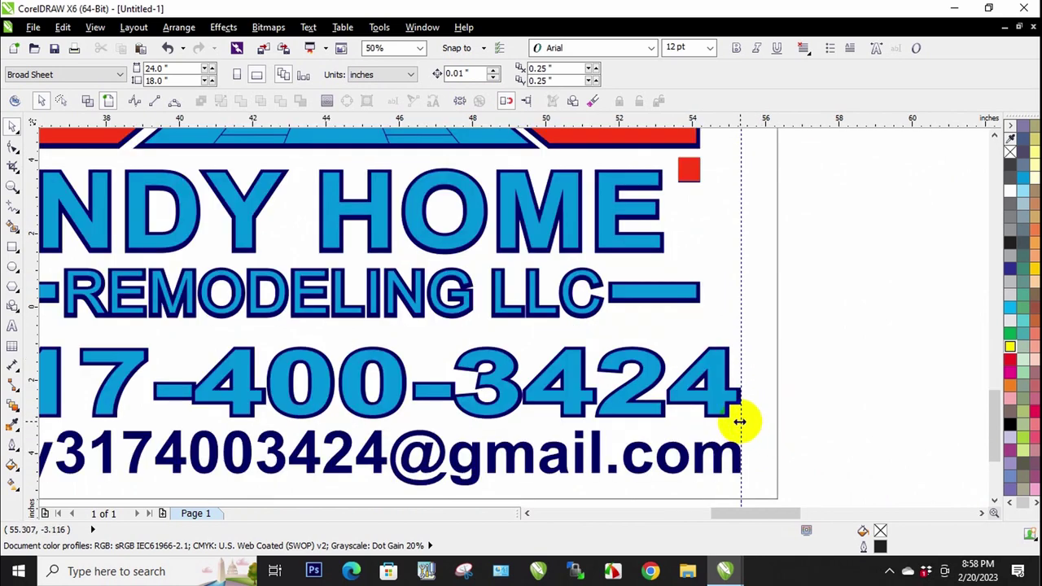
scroll(740, 421, "down", 1)
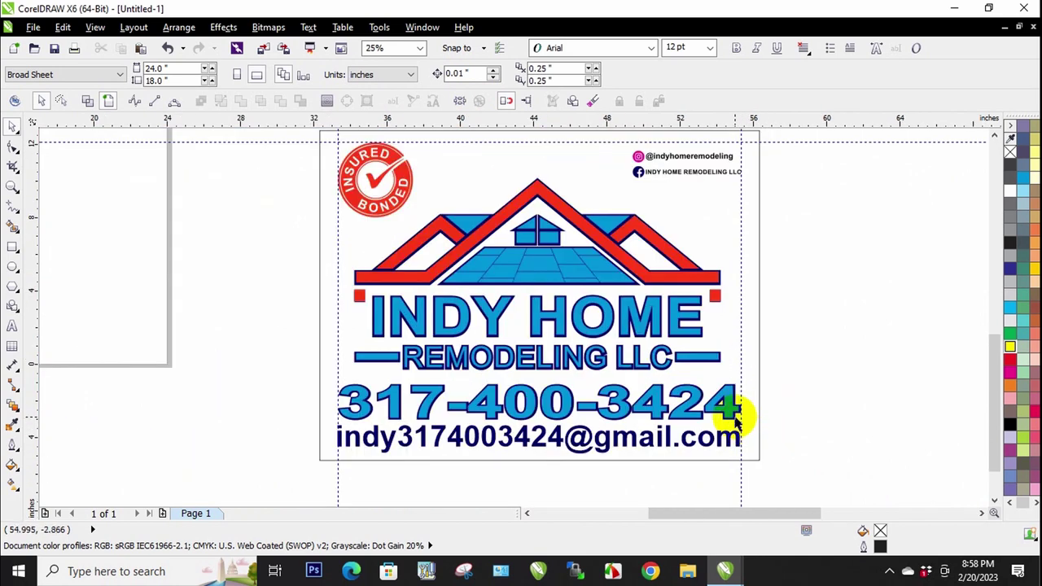
Delete the horizontal guideline and both vertical margin guidelines
left_click(813, 141)
key("Delete")
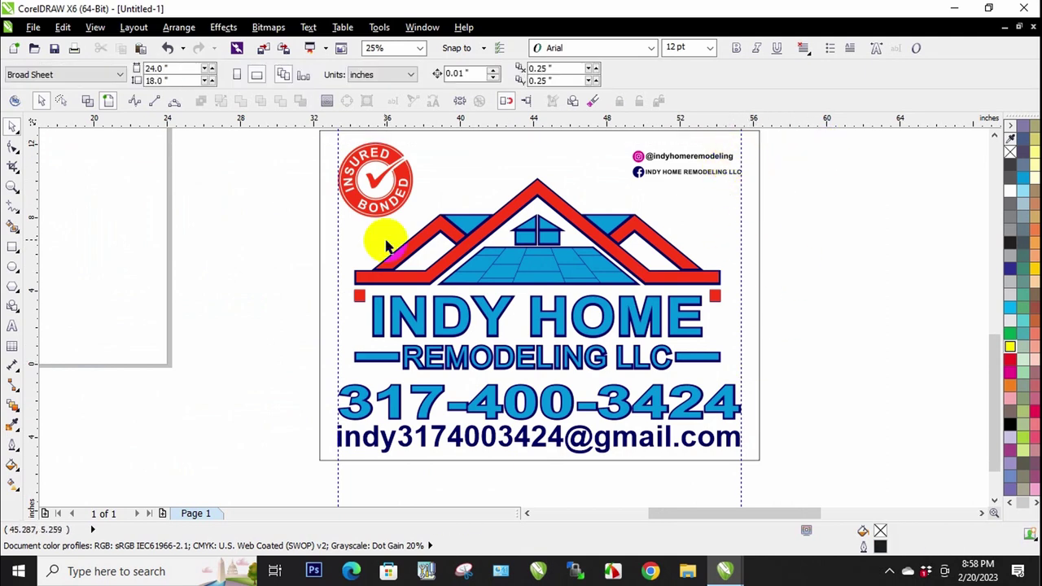
left_click(336, 483)
key("Delete")
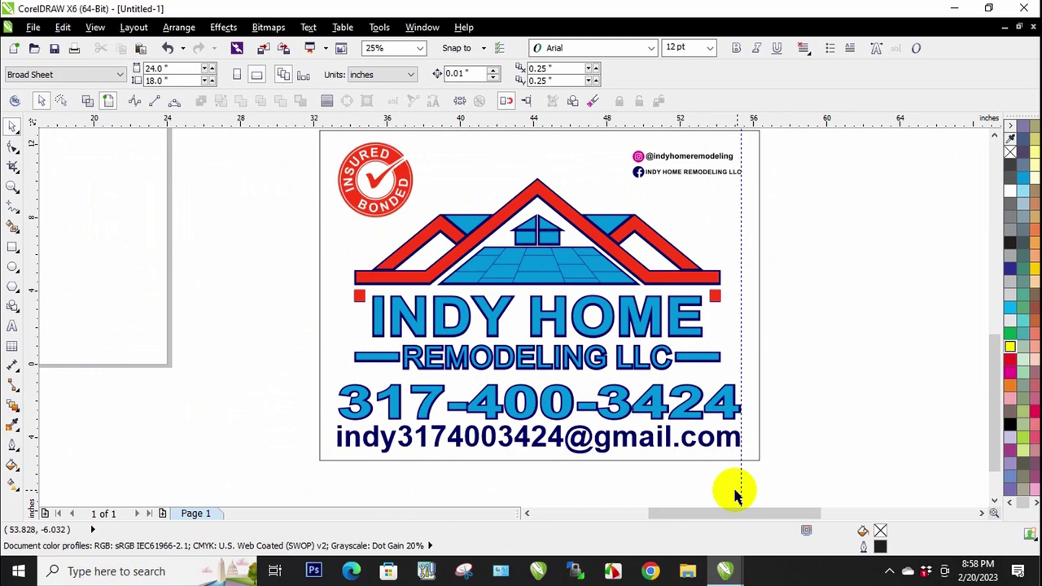
left_click(739, 486)
key("Delete")
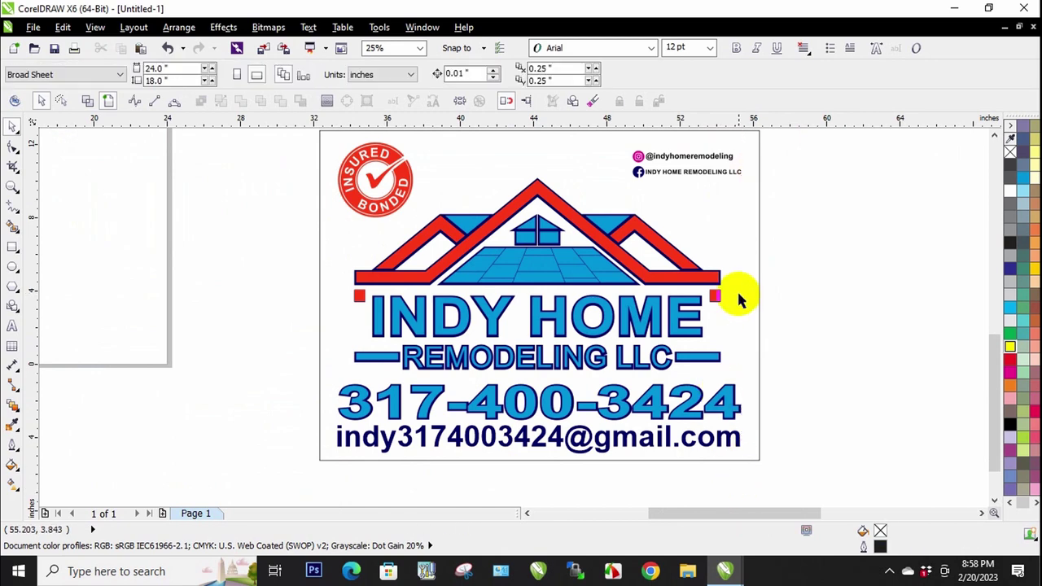
Fill the sign's background rectangle with black
left_click(758, 240)
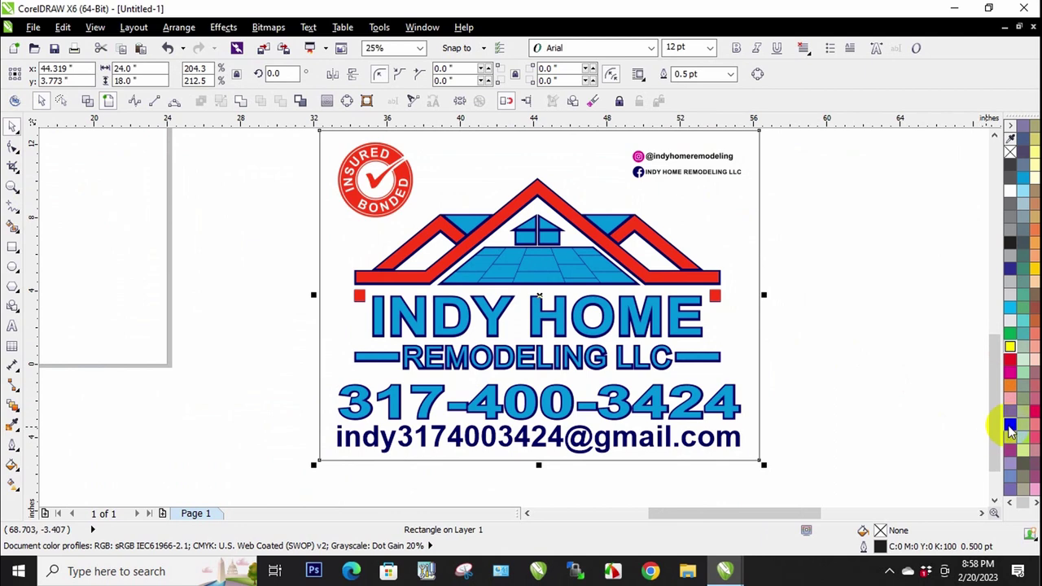
left_click(1008, 426)
left_click(842, 312)
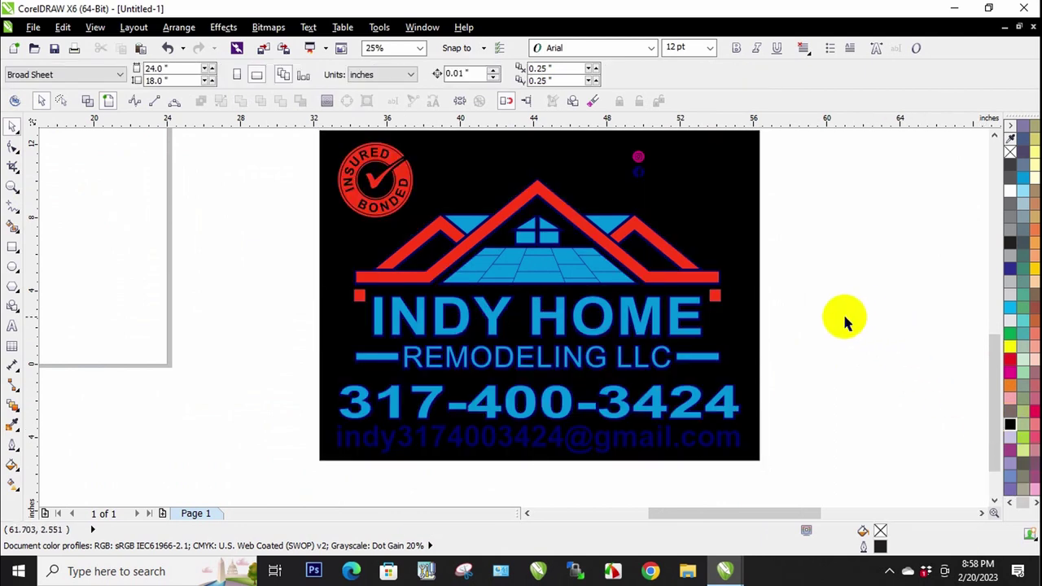
scroll(493, 276, "down", 1)
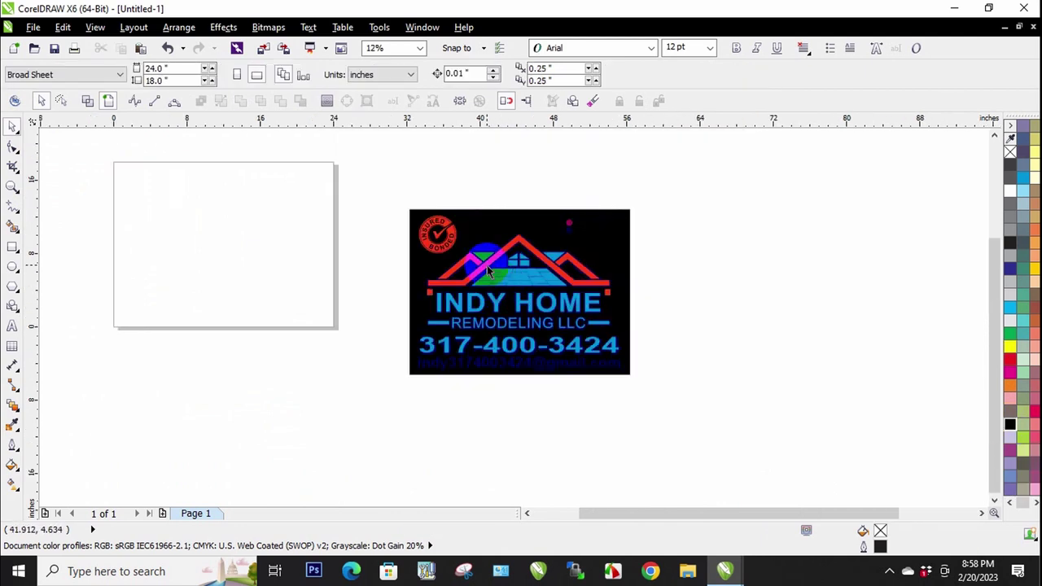
Recolor the Insured Bonded seal from the palette to white
scroll(475, 228, "up", 2)
left_click(415, 226)
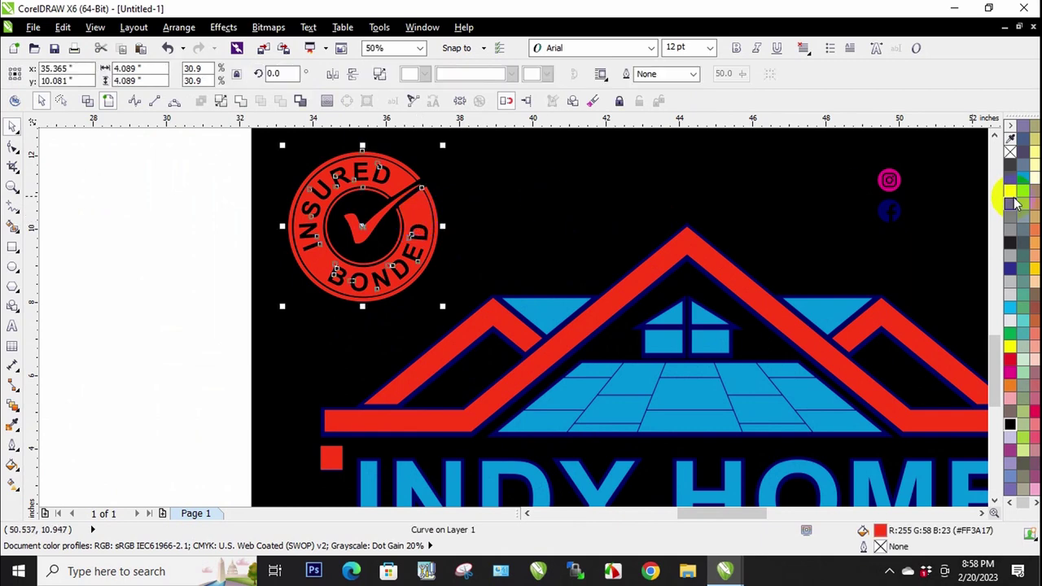
left_click(1013, 204)
scroll(426, 255, "down", 1)
left_click(797, 179)
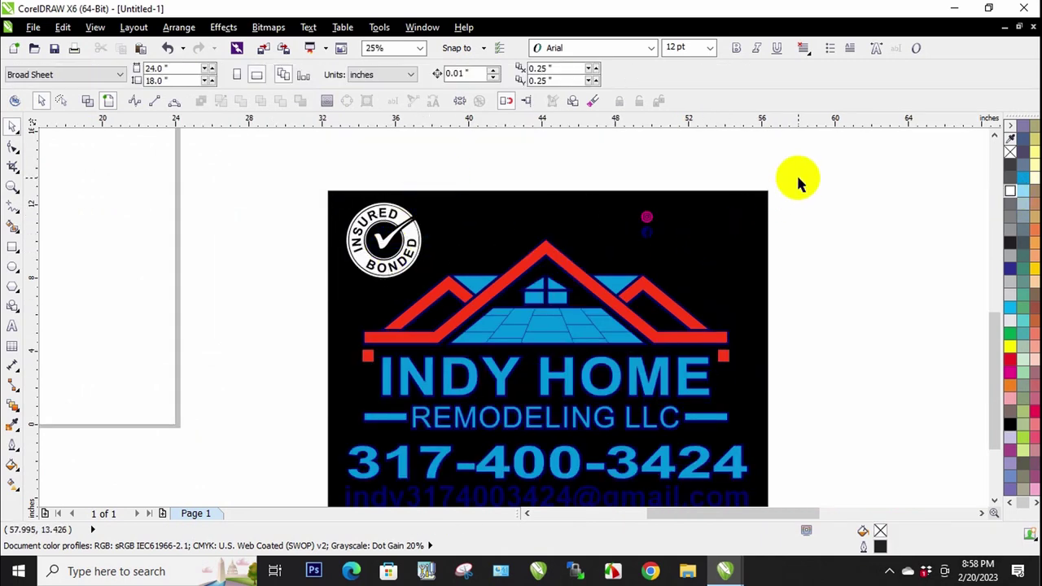
Recolor the Instagram handle and the Facebook name line to white, leaving their icons as they are
left_click(710, 240)
left_click(699, 238)
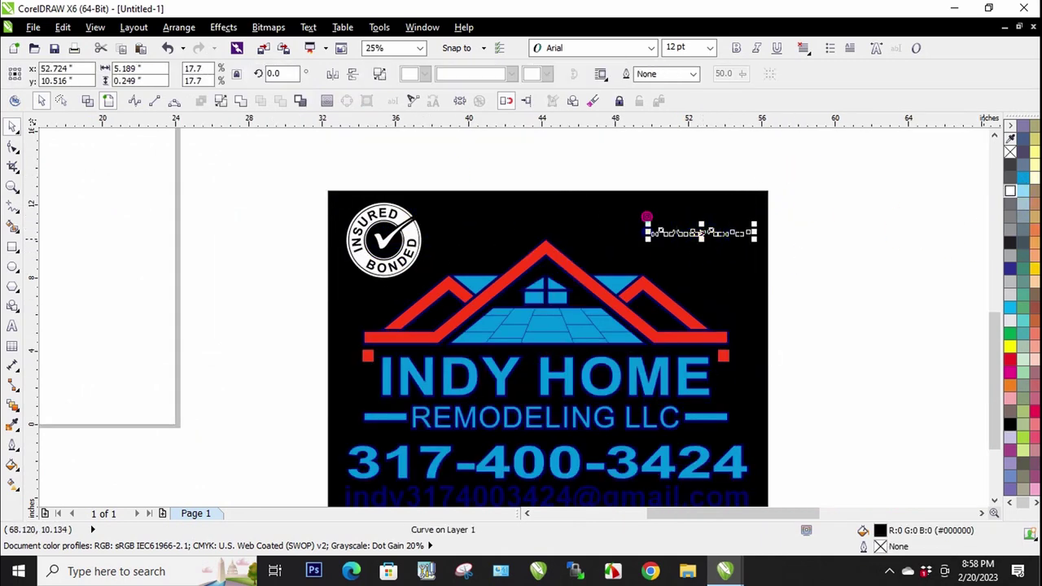
left_click_drag(851, 168, 659, 262)
scroll(660, 262, "up", 2)
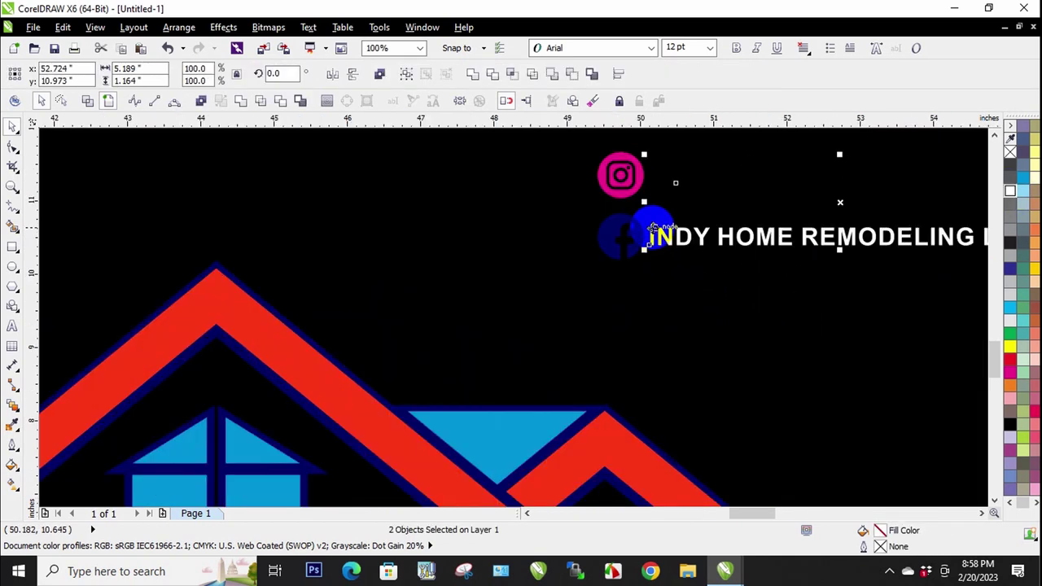
left_click(1011, 196)
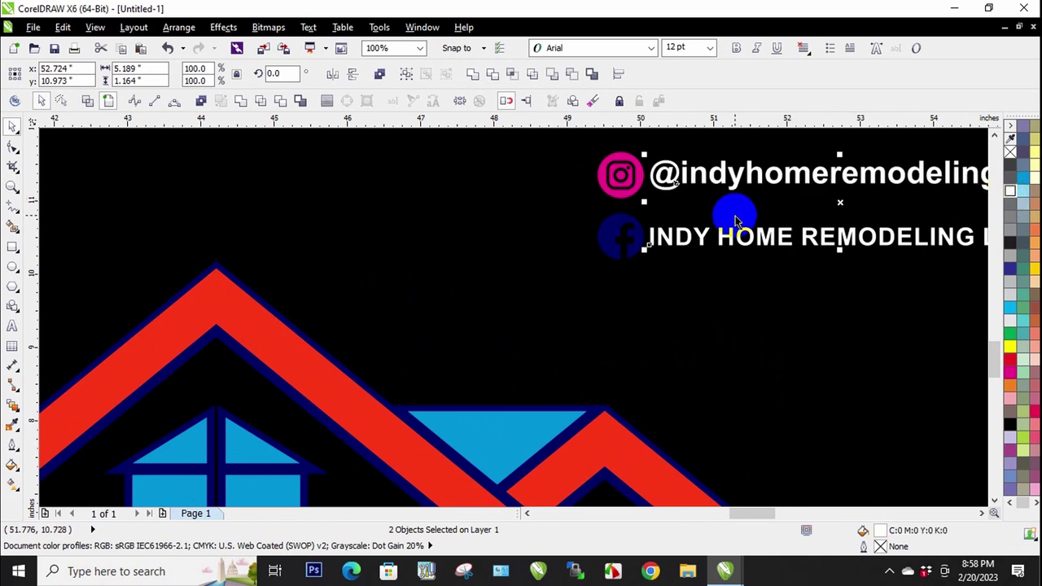
scroll(735, 216, "down", 2)
left_click(953, 251)
Recolor the navy outline shape behind the house logo and company name to white
scroll(590, 198, "up", 2)
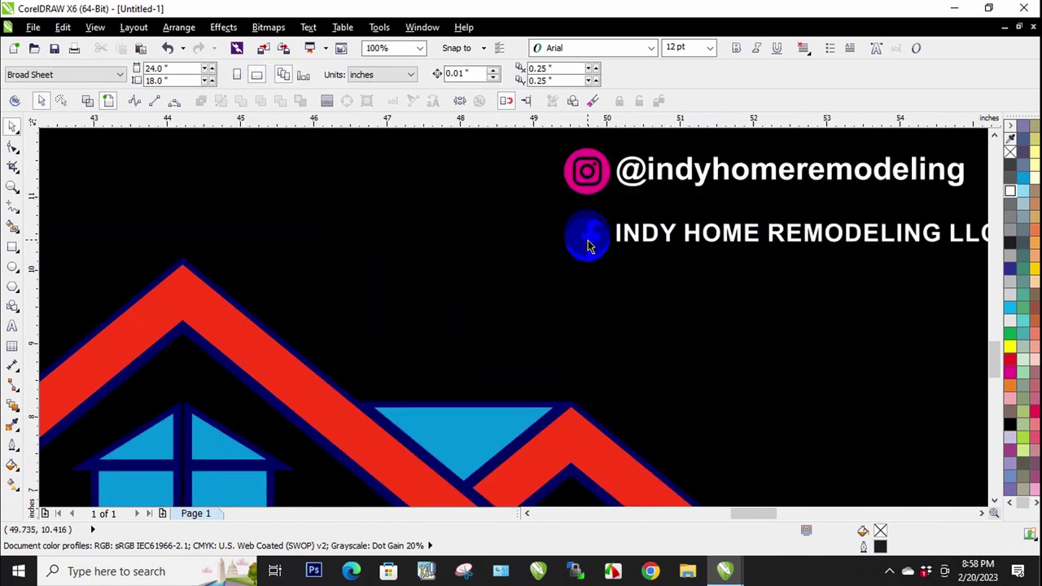
scroll(590, 246, "up", 2)
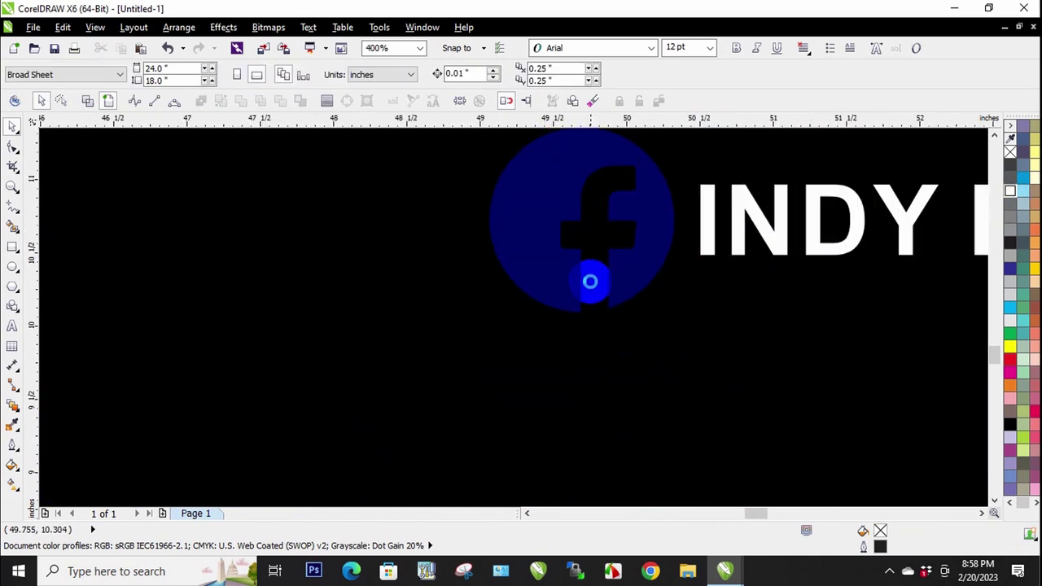
scroll(592, 289, "down", 1)
scroll(727, 184, "down", 2)
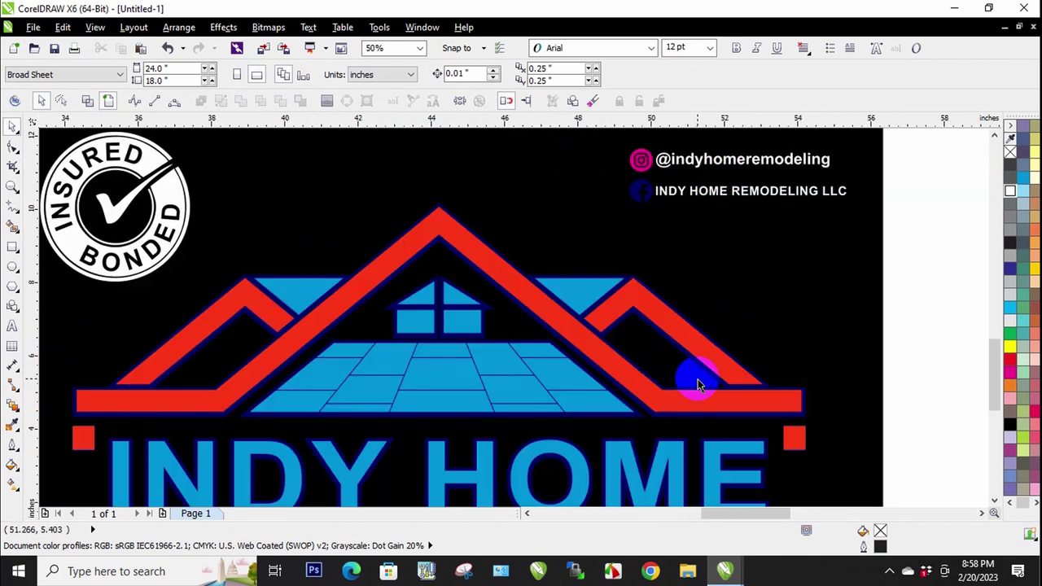
scroll(693, 380, "up", 2)
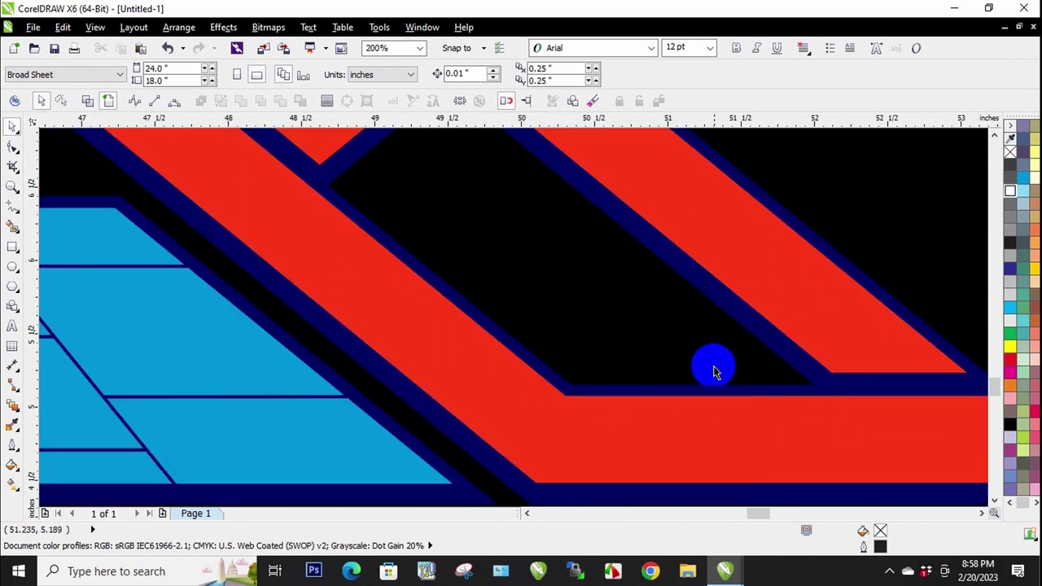
left_click(917, 330)
scroll(633, 228, "down", 2)
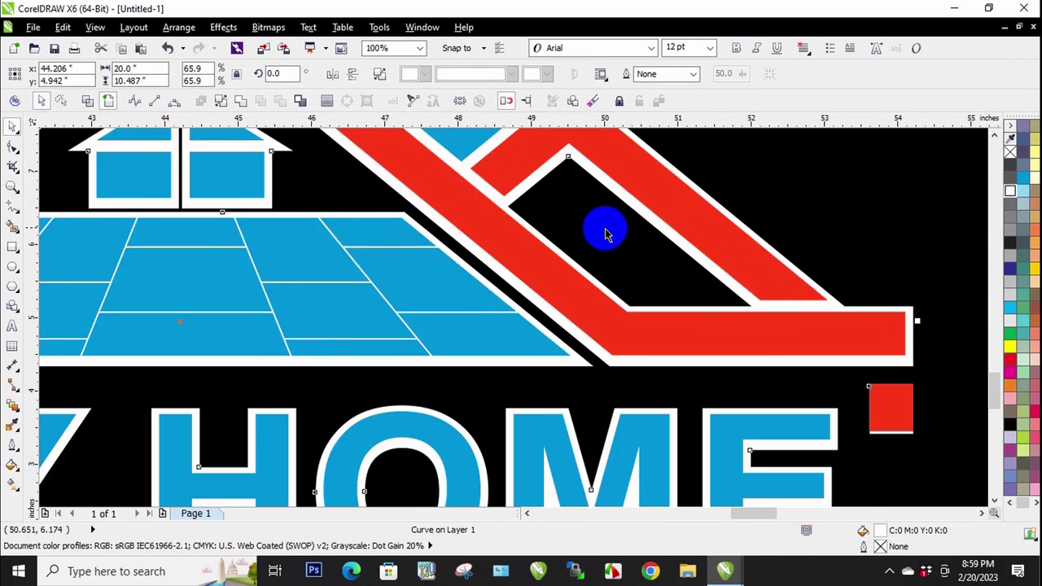
scroll(651, 231, "down", 1)
left_click(797, 291)
Recolor the e-mail address line at the bottom of the sign to white
scroll(695, 447, "up", 2)
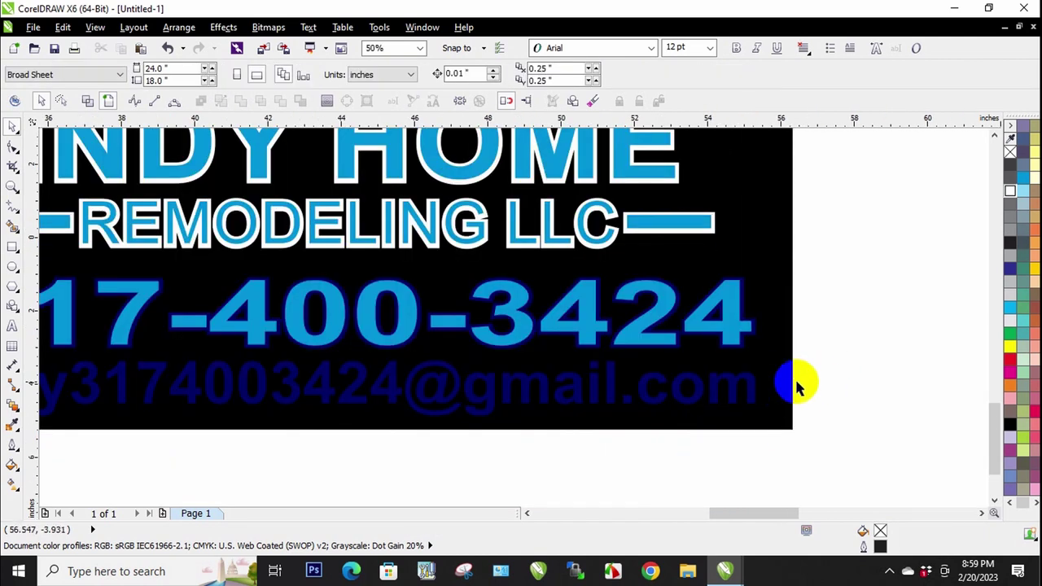
left_click(752, 389)
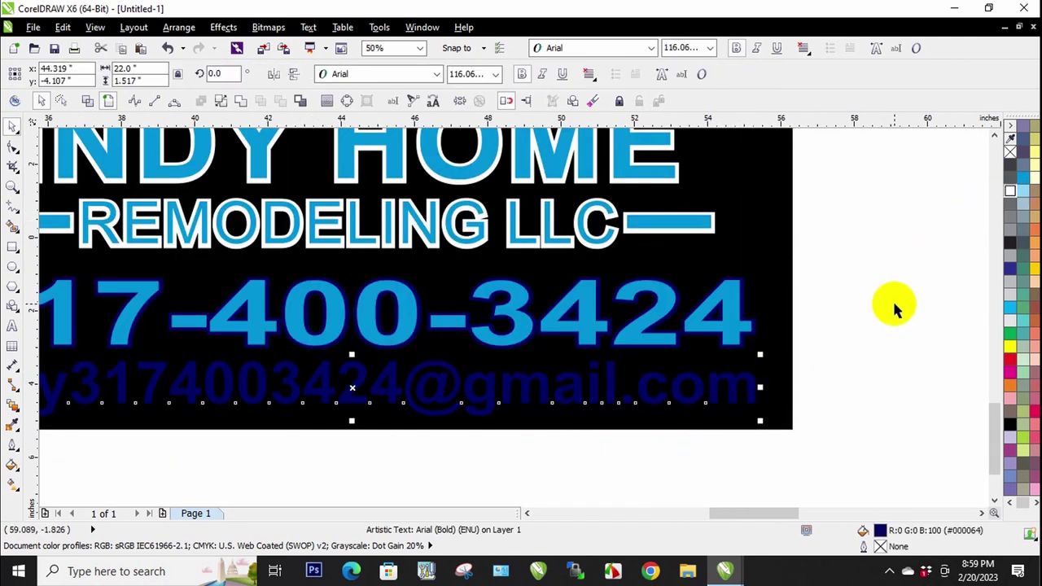
key("Escape")
left_click(733, 384)
left_click(1010, 190)
left_click(895, 298)
Recolor the navy outline shape behind the phone number to white
scroll(757, 326, "up", 2)
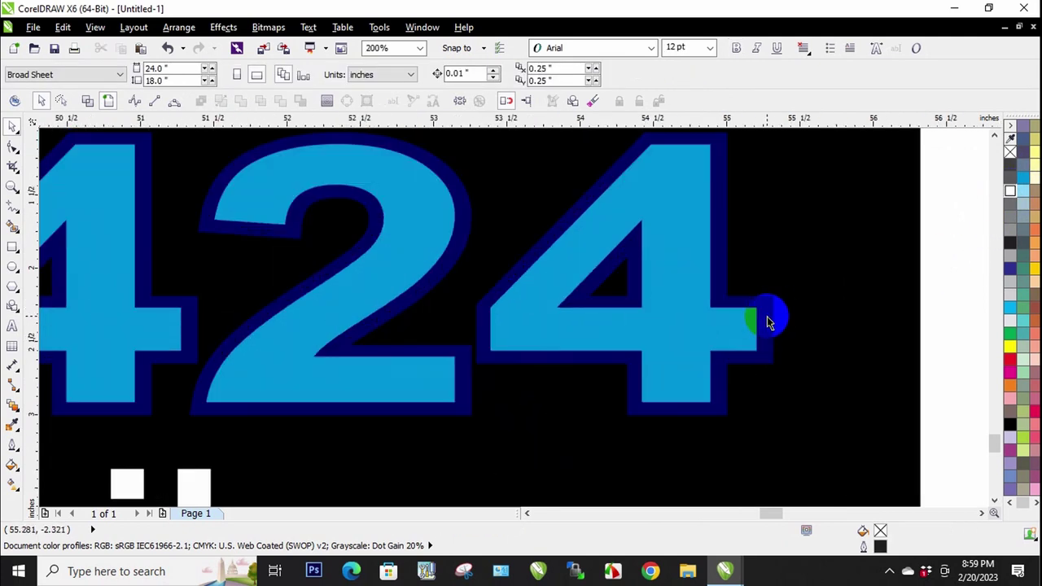
left_click(772, 317)
right_click(1009, 192)
scroll(773, 321, "down", 2)
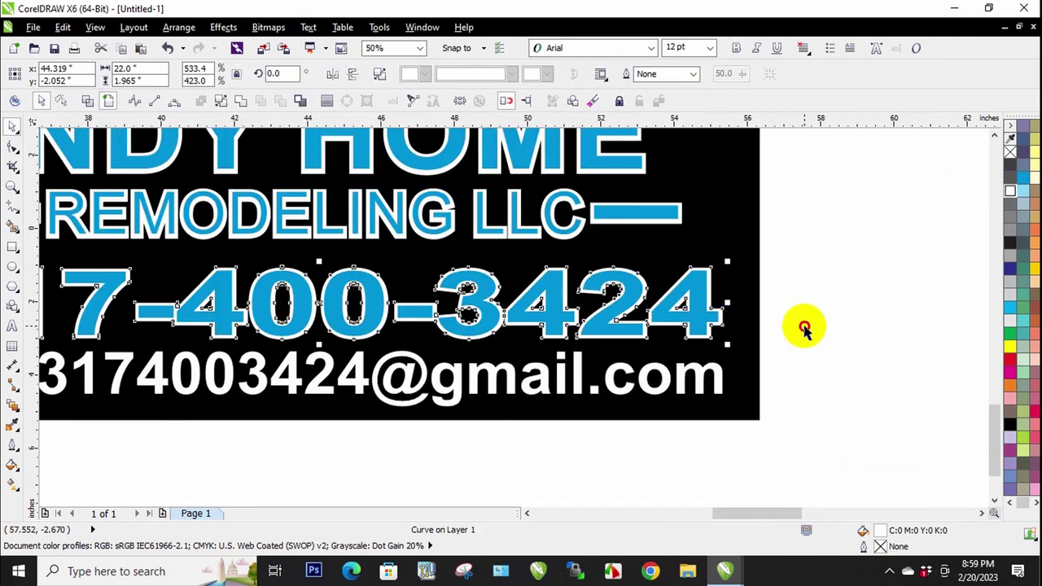
left_click(802, 325)
scroll(789, 358, "down", 1)
scroll(545, 389, "down", 1)
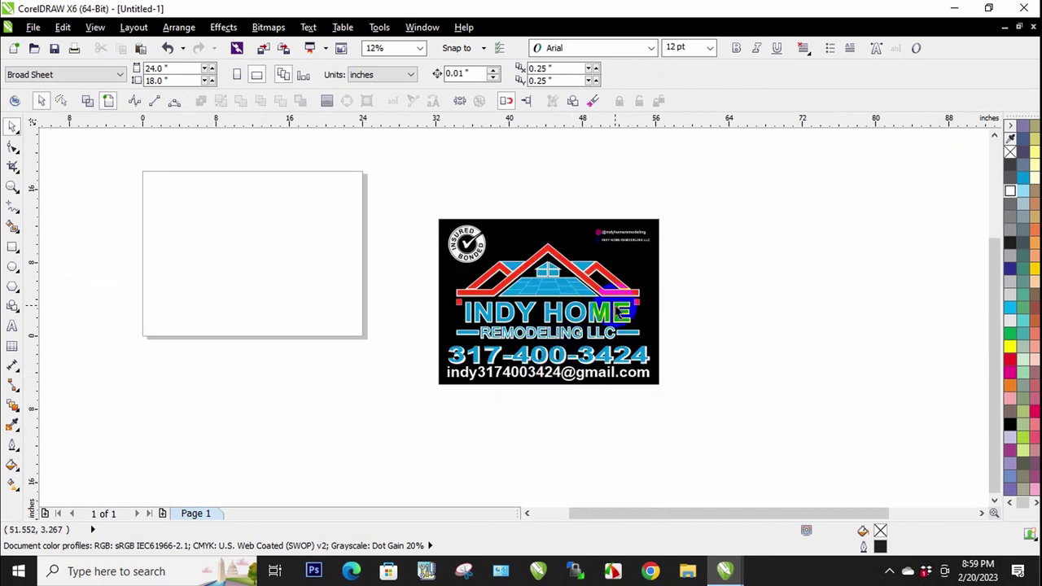
scroll(623, 298, "up", 1)
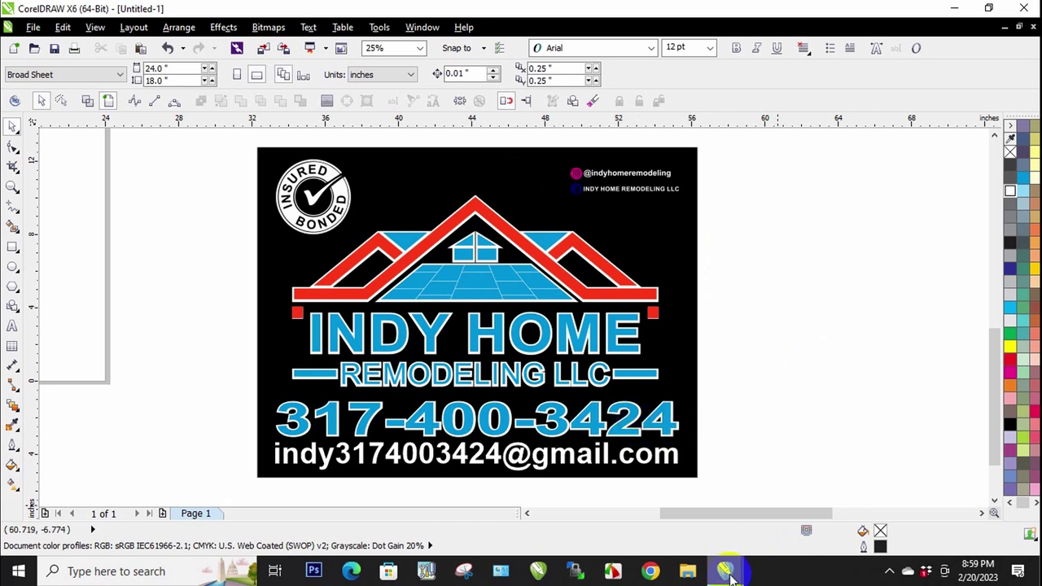
Switch to the INDY HOME REMODELING.cdr document and examine the logo and social icon colors on the blue truck mockup
mouse_move(728, 575)
left_click(692, 525)
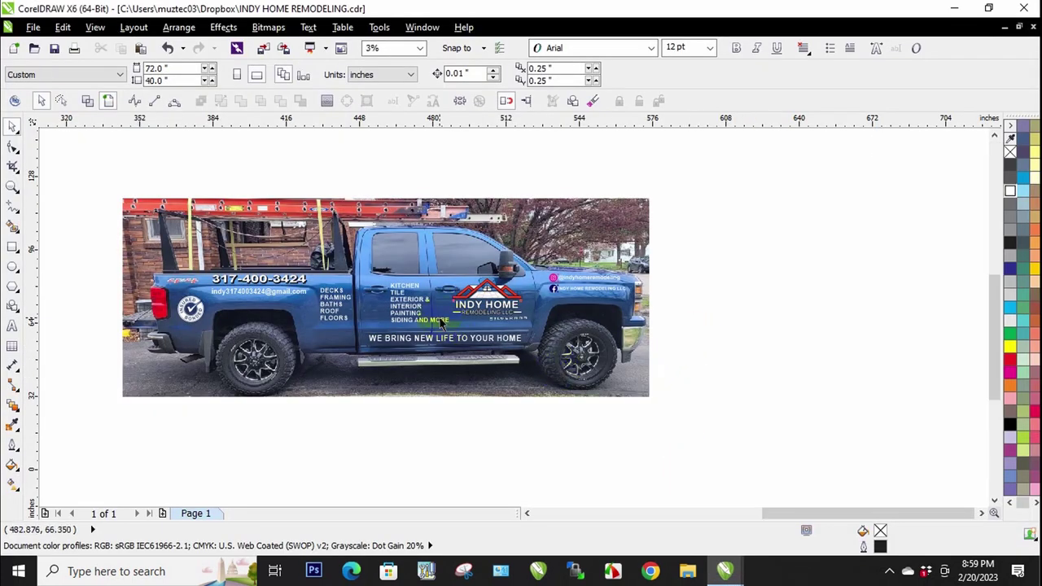
scroll(439, 314, "up", 2)
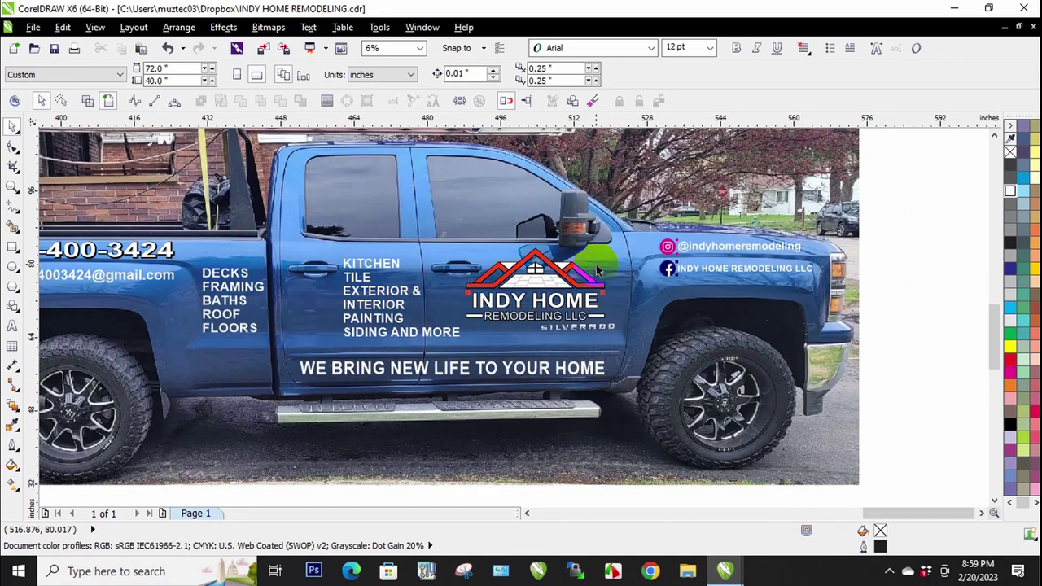
scroll(543, 277, "down", 2)
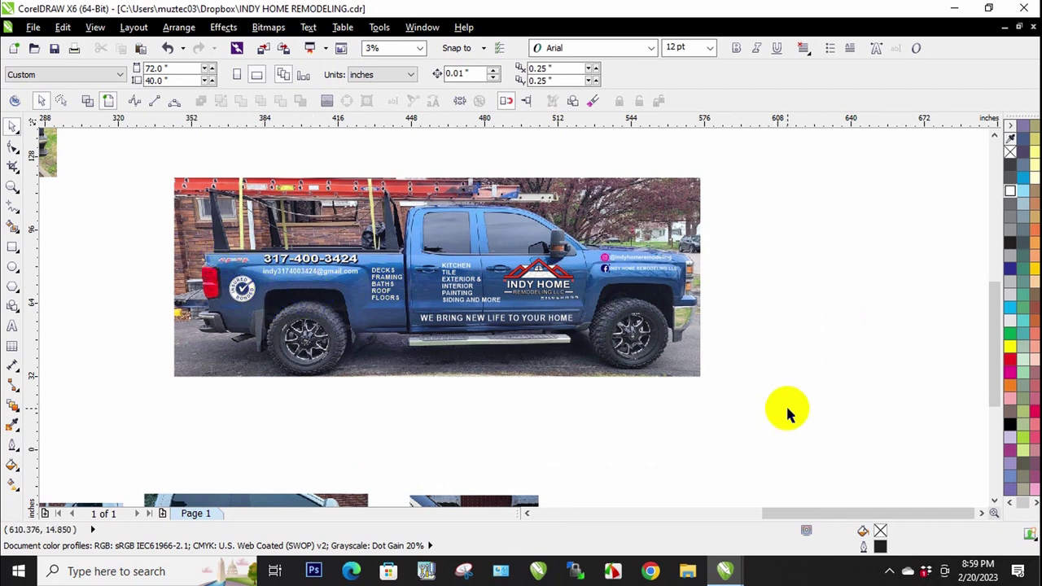
scroll(786, 413, "down", 1)
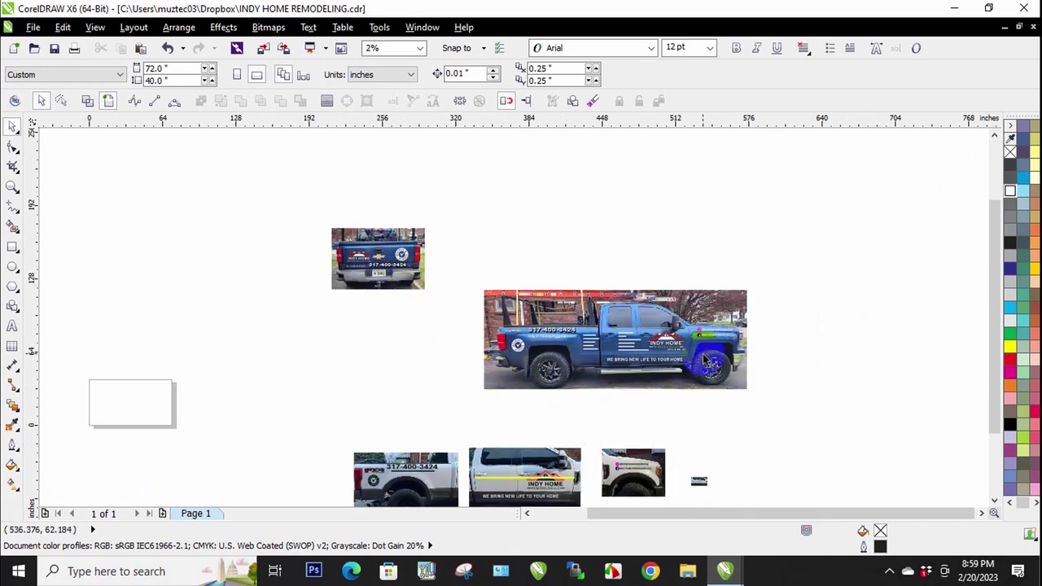
scroll(705, 360, "up", 3)
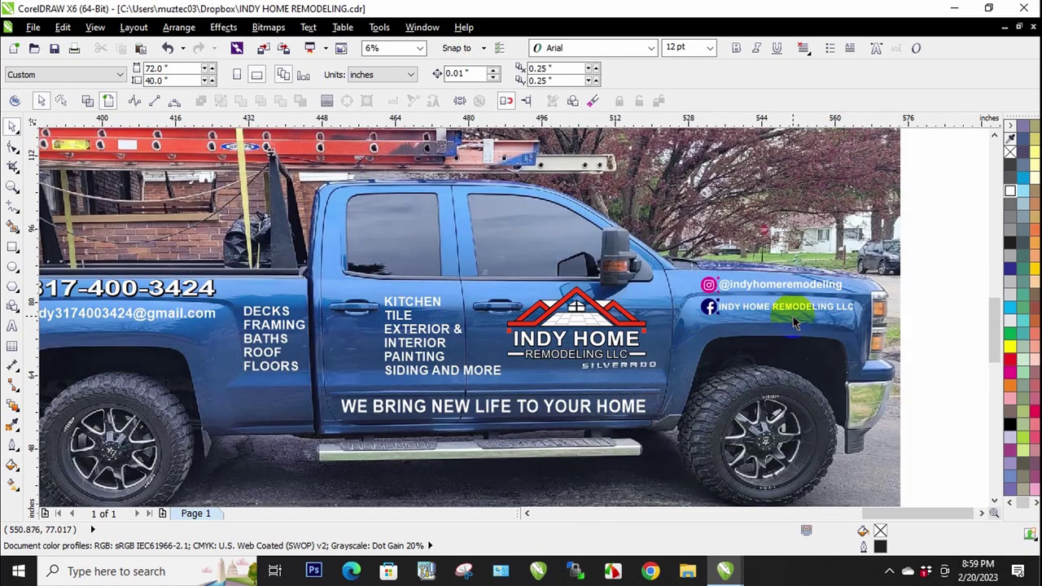
scroll(340, 336, "down", 2)
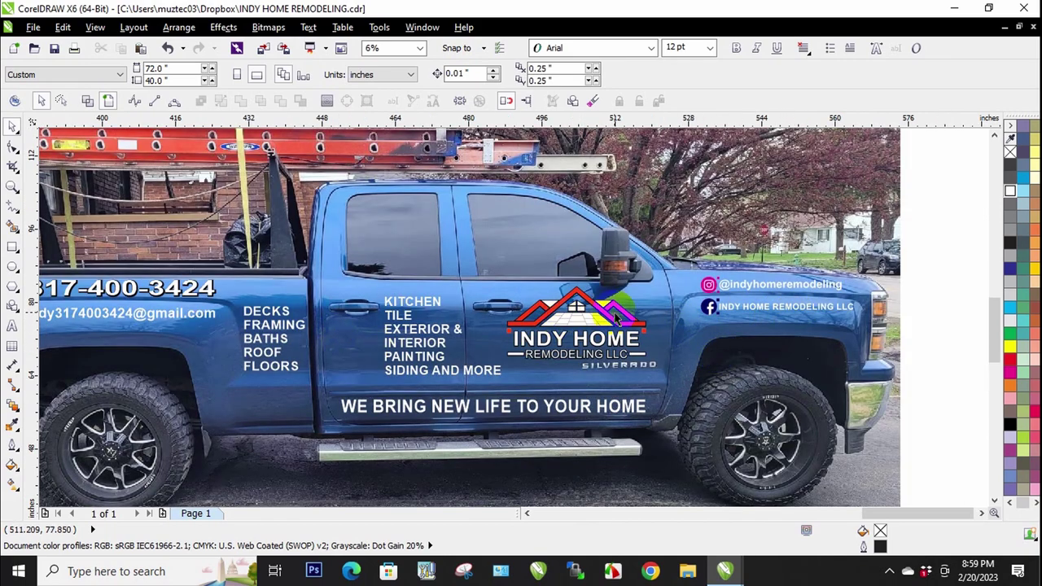
Examine the full side view of the blue truck mockup at 4% and 5% zoom
scroll(299, 333, "up", 2)
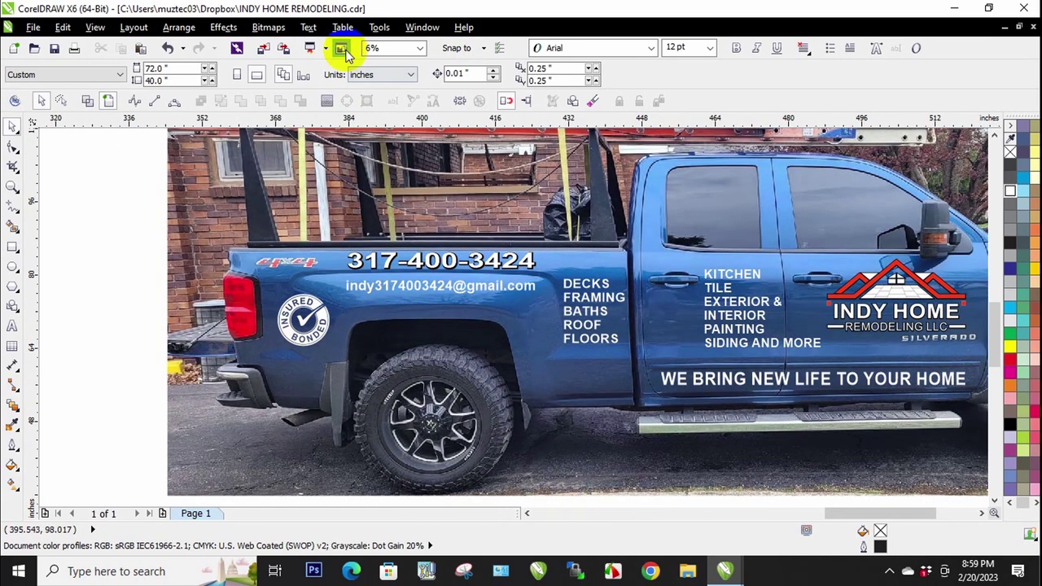
left_click(920, 515)
left_click_drag(920, 518, 939, 507)
left_click(372, 48)
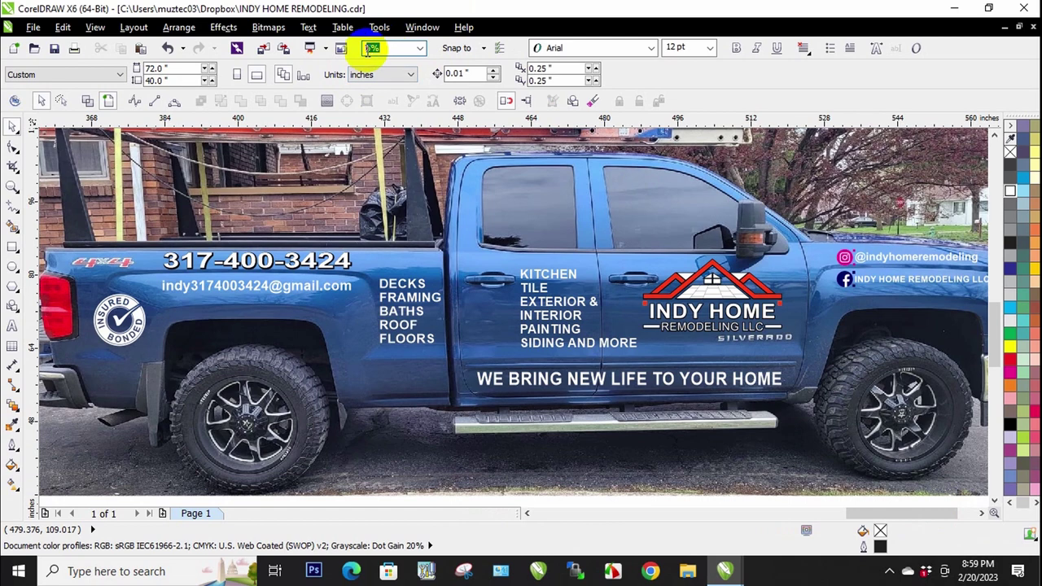
type("4")
key("Return")
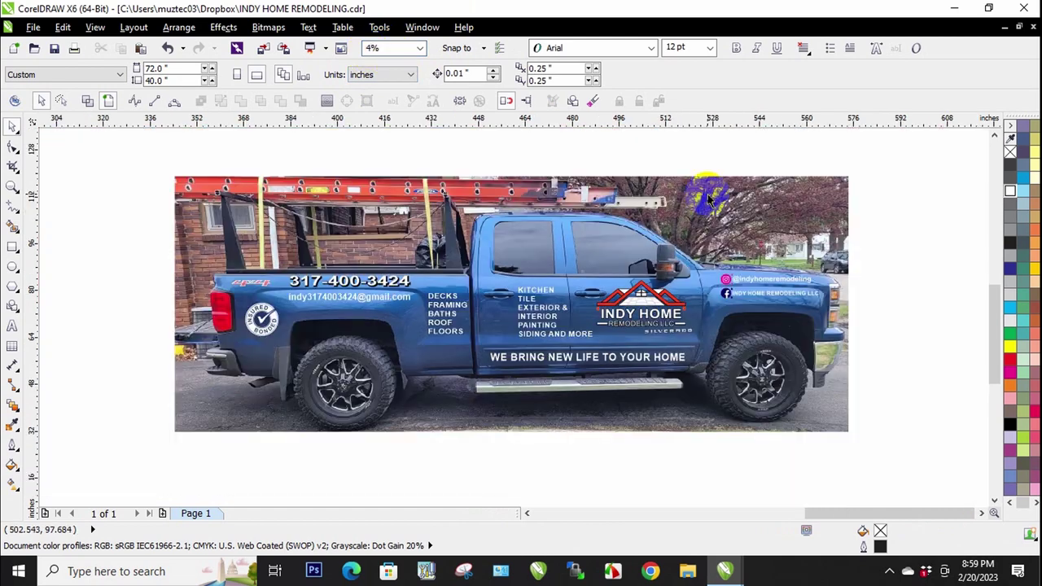
left_click(366, 50)
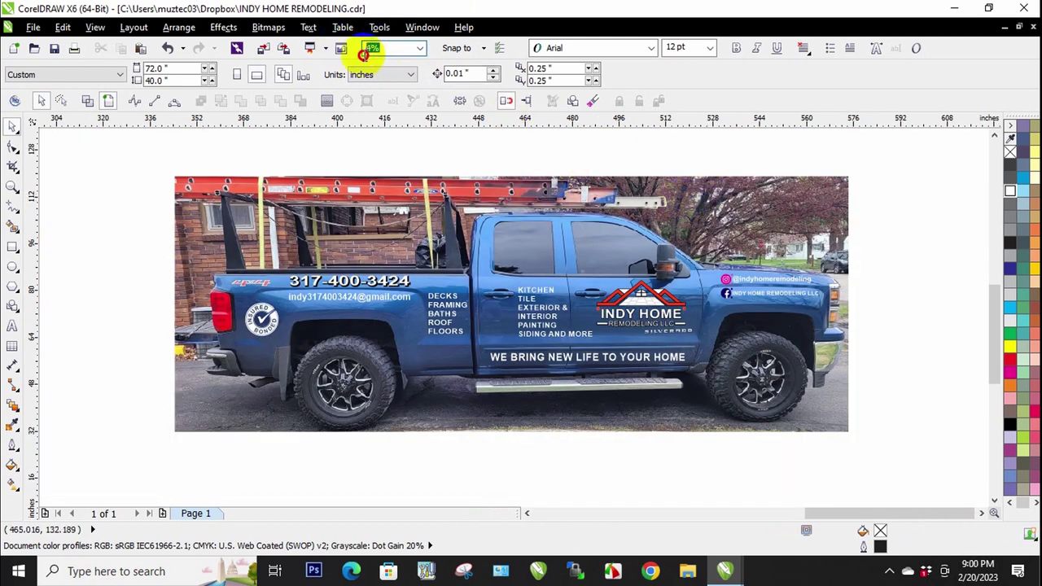
type("5")
key("Return")
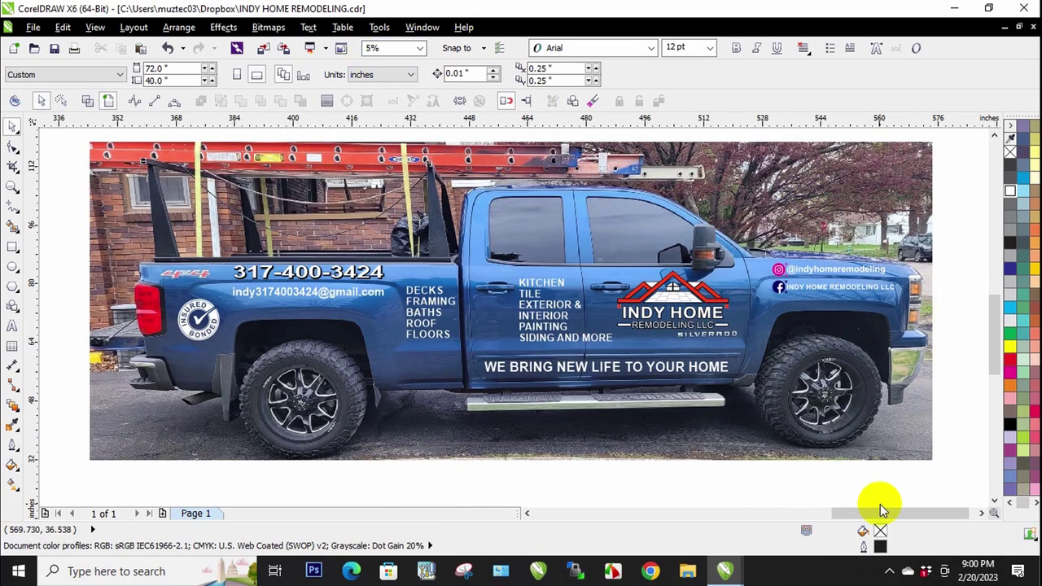
left_click(520, 412)
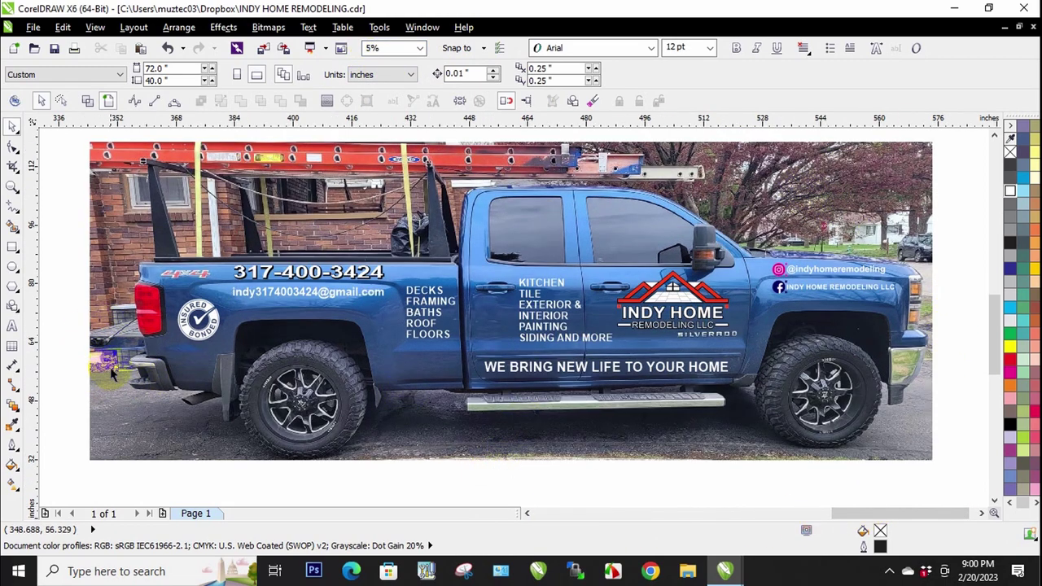
left_click(870, 342)
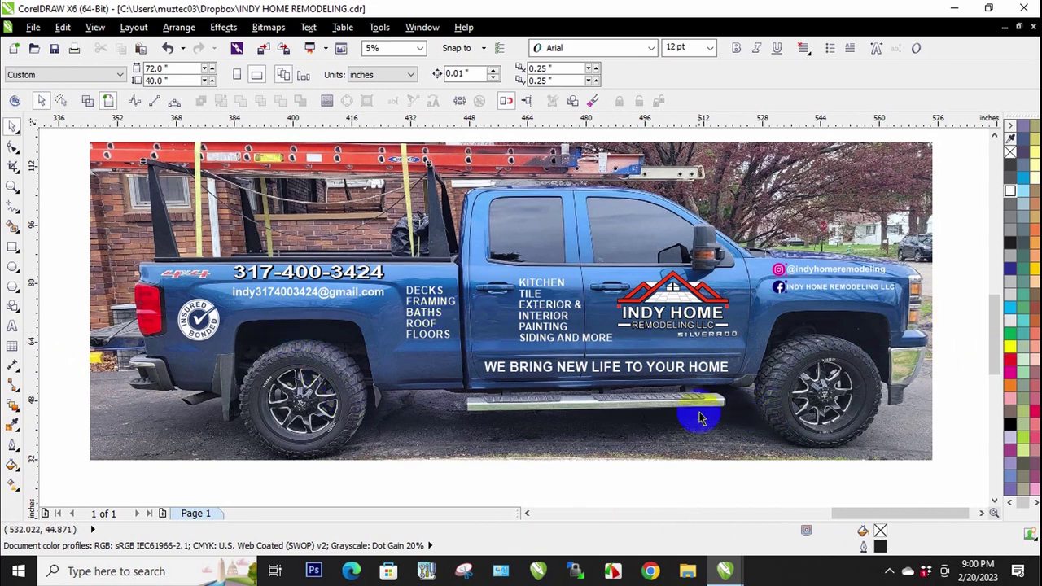
Draw a thin horizontal rectangle about 76.7 by 0.5 inches across both doors of the blue truck, below the handles
left_click(12, 247)
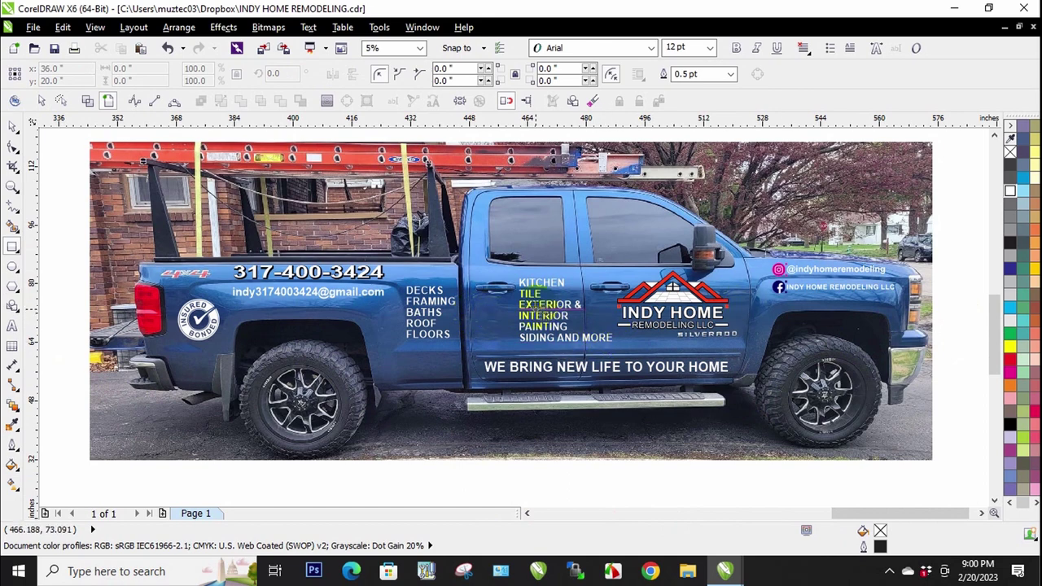
scroll(627, 304, "up", 2)
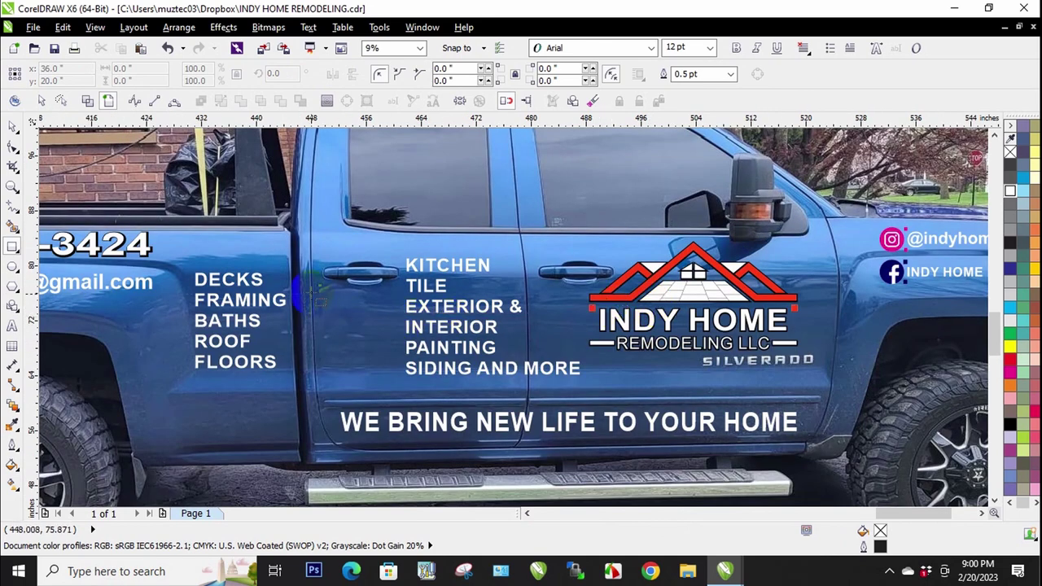
scroll(318, 291, "up", 2)
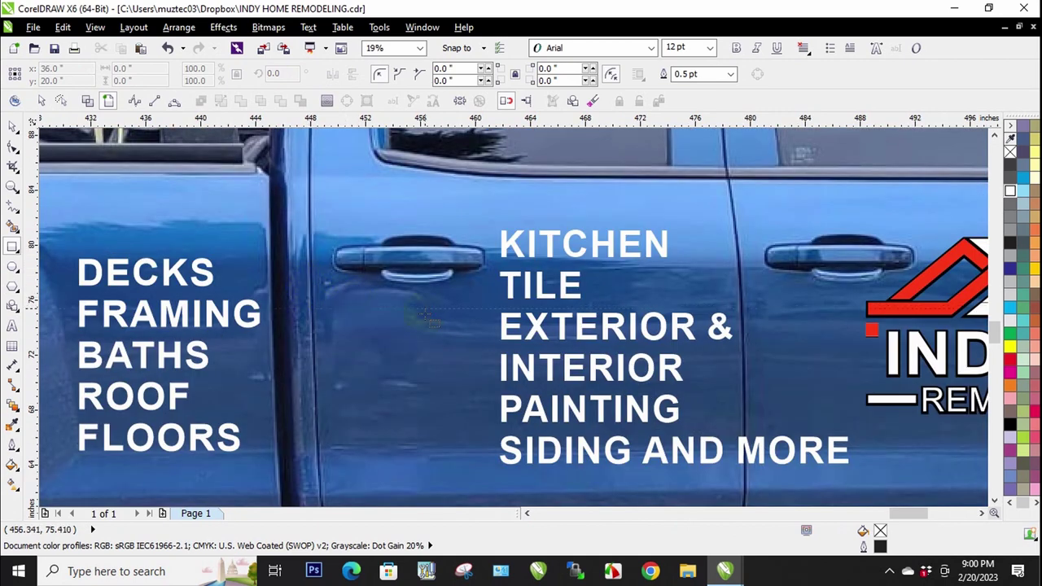
left_click_drag(319, 289, 662, 287)
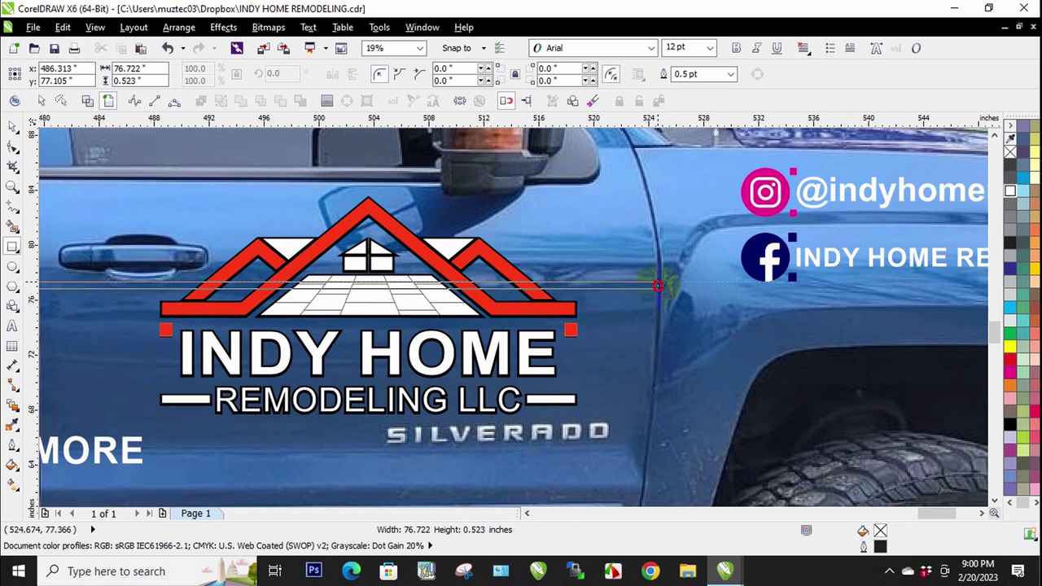
left_click_drag(657, 287, 657, 286)
Shorten the rectangle at the rear door gap to about 76.5 inches wide and check both ends against the door gaps
scroll(699, 280, "down", 2)
scroll(379, 286, "up", 2)
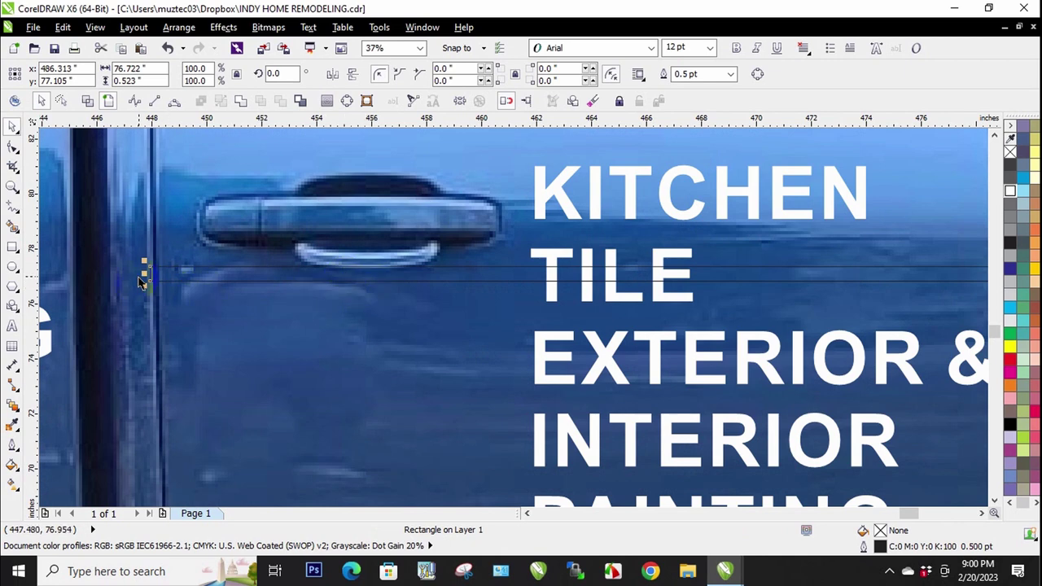
scroll(141, 281, "up", 2)
left_click_drag(159, 272, 166, 274)
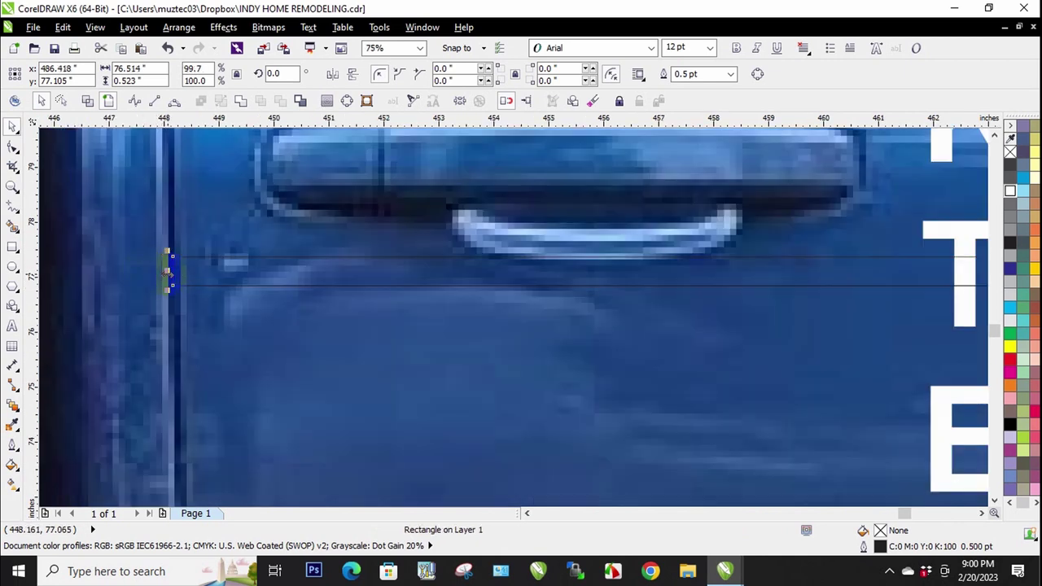
scroll(167, 274, "down", 2)
scroll(193, 286, "down", 1)
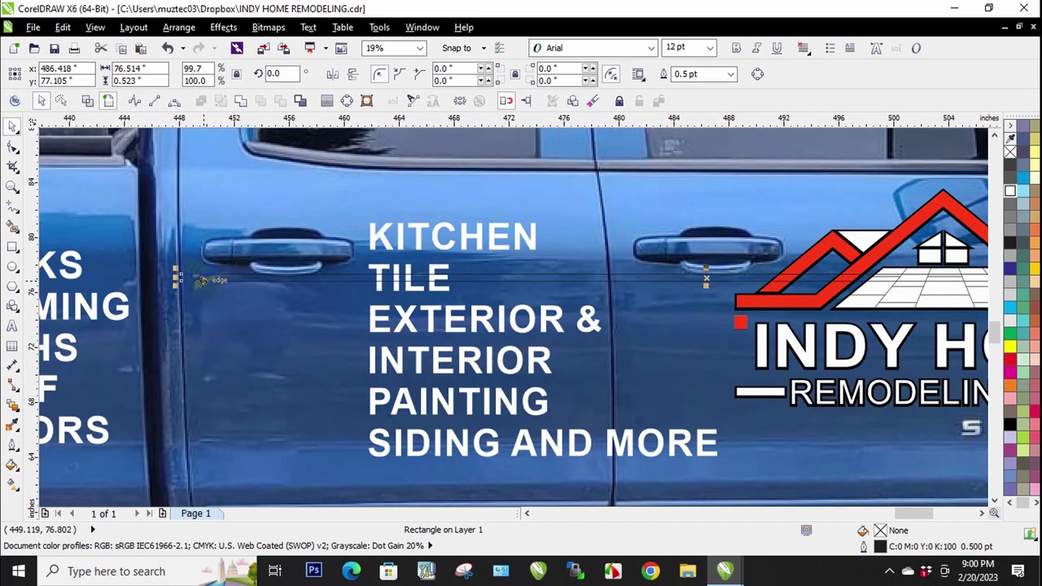
scroll(176, 278, "up", 1)
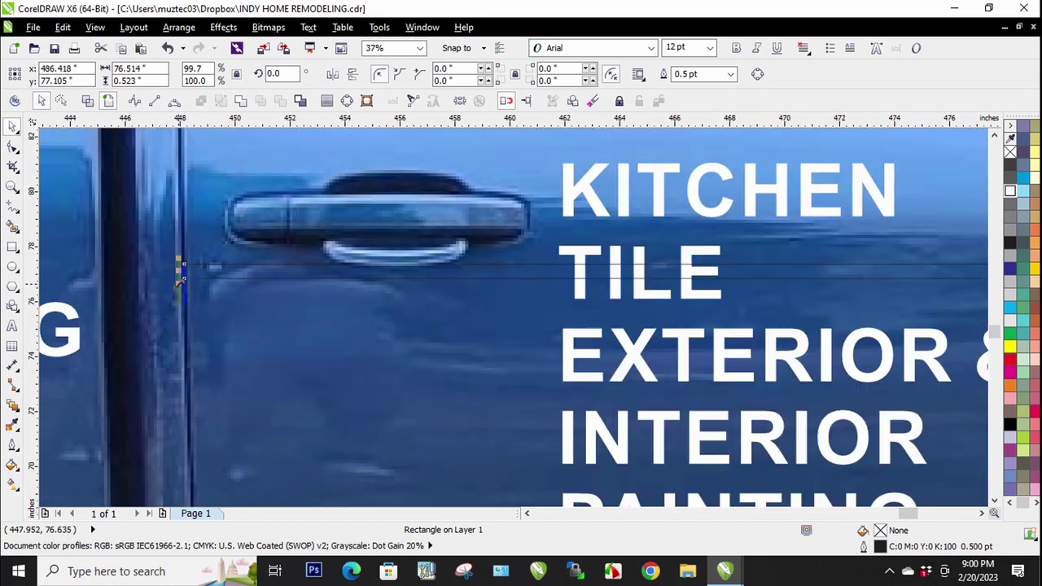
scroll(184, 277, "down", 2)
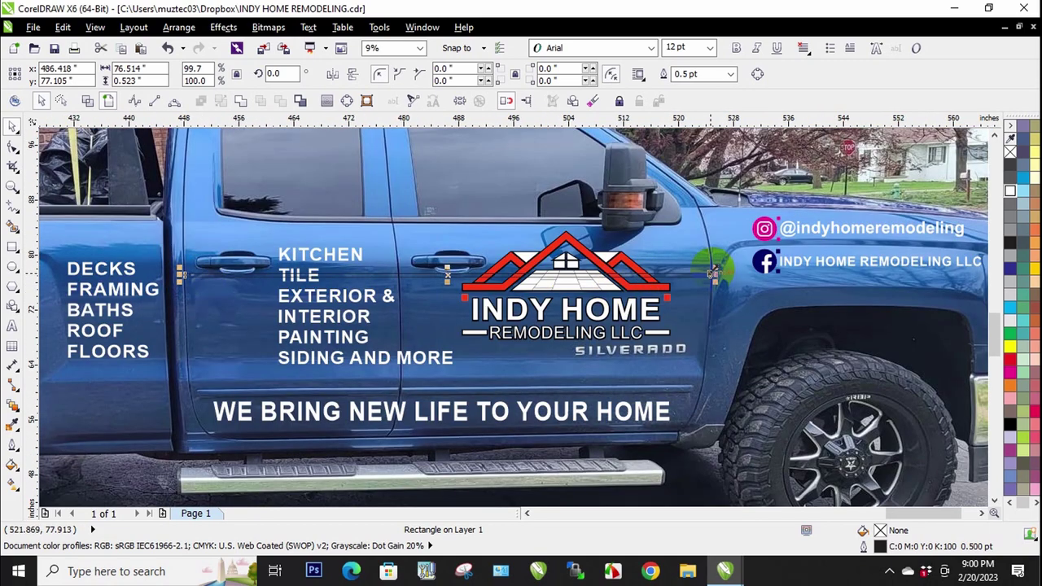
scroll(713, 275, "up", 1)
scroll(713, 278, "up", 2)
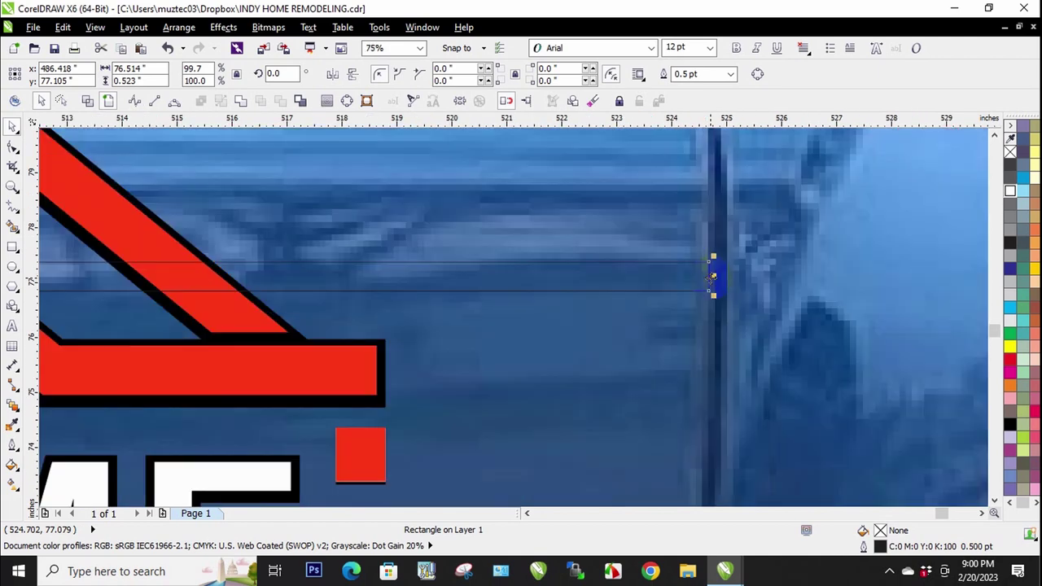
scroll(713, 278, "down", 1)
scroll(713, 276, "down", 3)
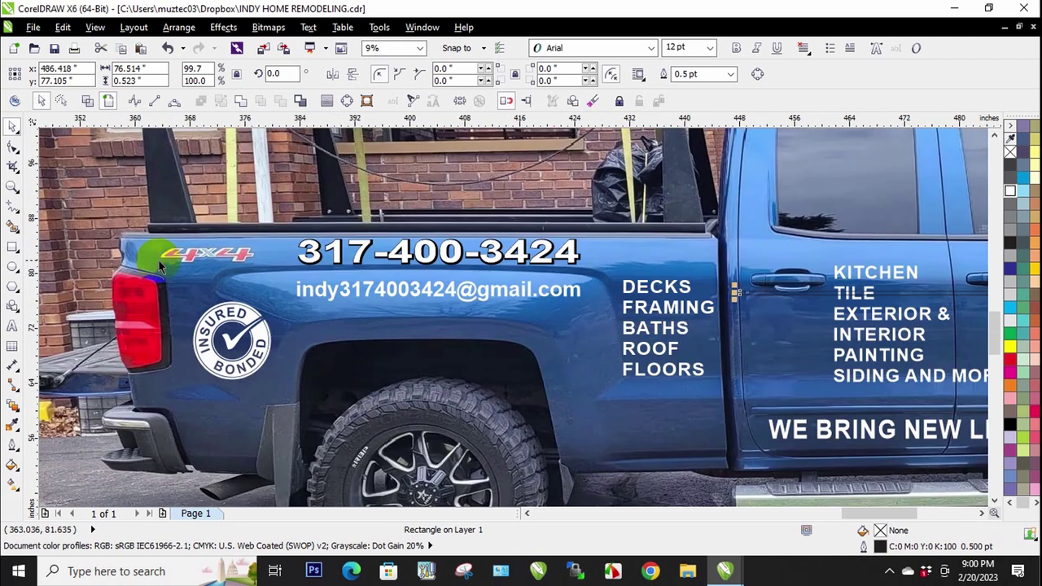
Draw a thin horizontal rectangle about 86.4 by 1.3 inches along the blue truck's bed, from tailgate to cab
scroll(155, 264, "up", 1)
left_click(12, 248)
left_click_drag(121, 248, 718, 255)
left_click(14, 126)
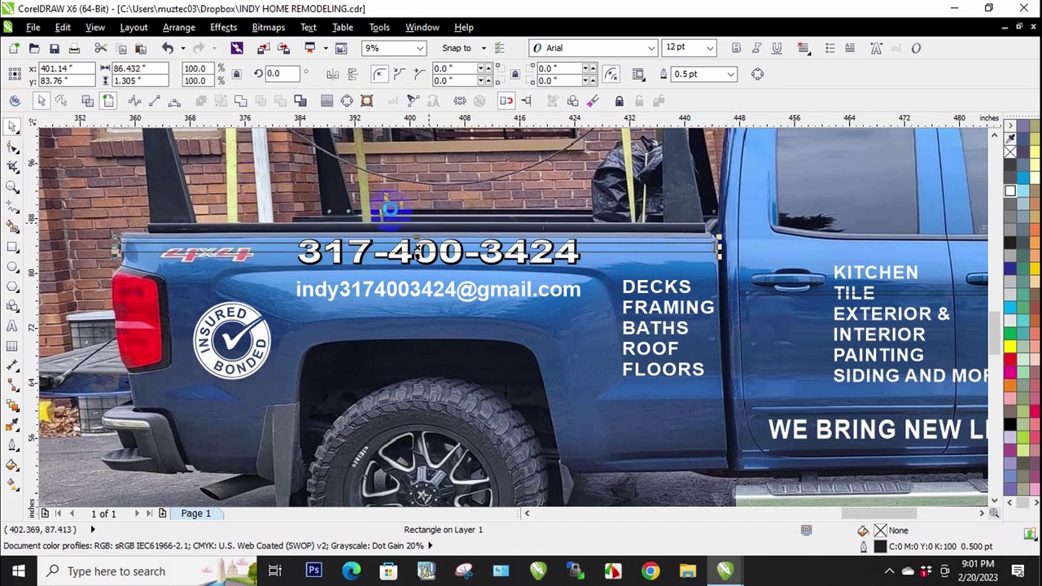
scroll(416, 250, "down", 2)
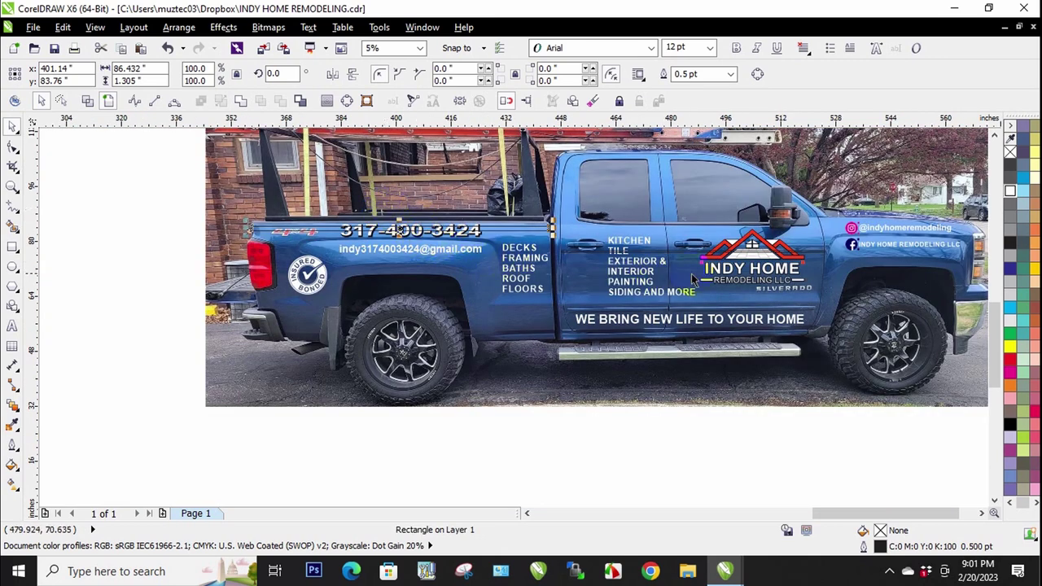
key("Escape")
left_click(812, 259)
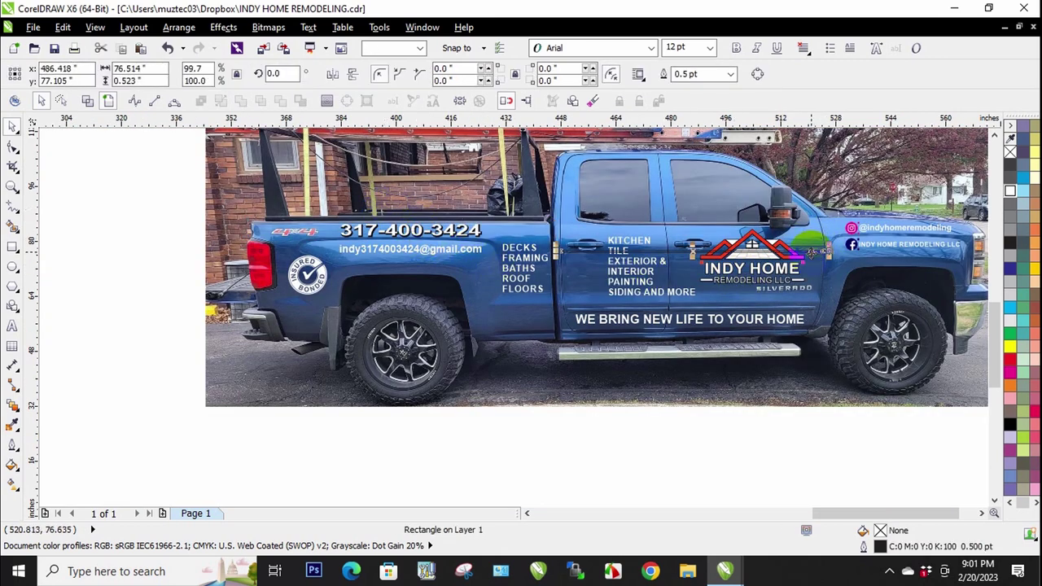
key("Escape")
Draw a thin rectangle about 12.8 by 0.17 inches across both doors of the small white truck photo, below the handles
scroll(527, 213, "down", 2)
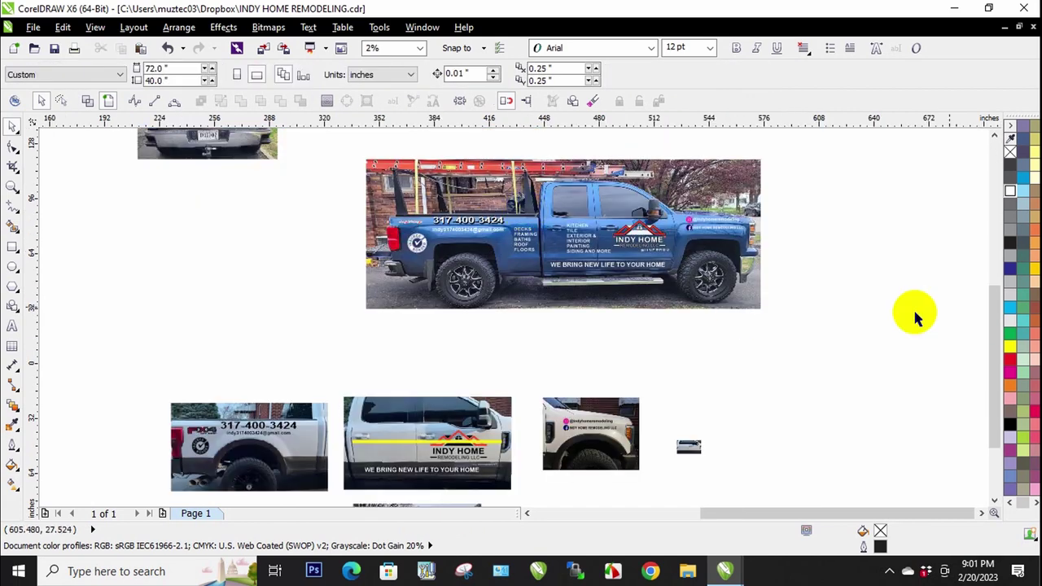
scroll(706, 464, "up", 6)
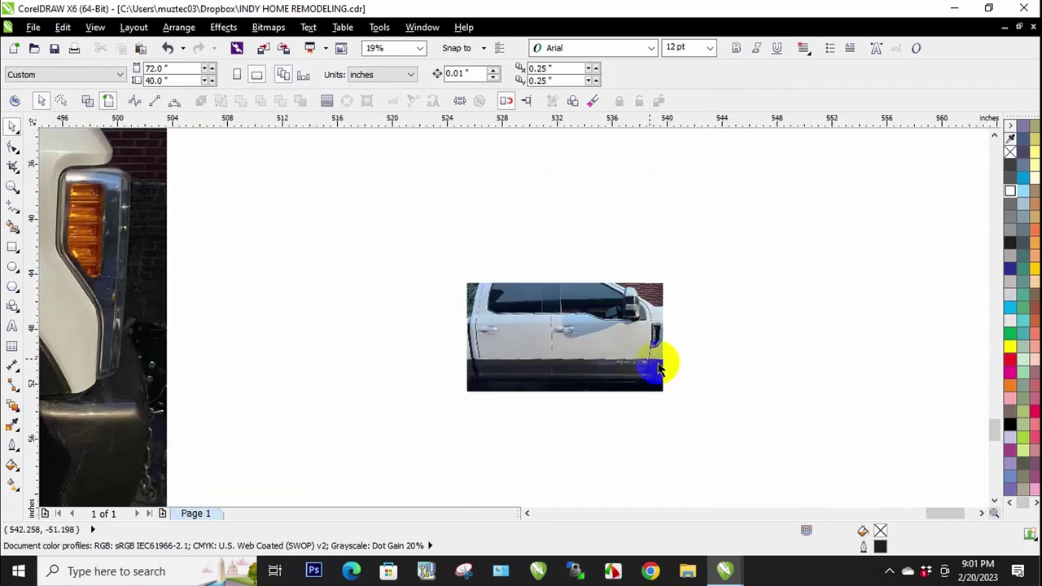
scroll(618, 352, "up", 2)
scroll(483, 350, "up", 2)
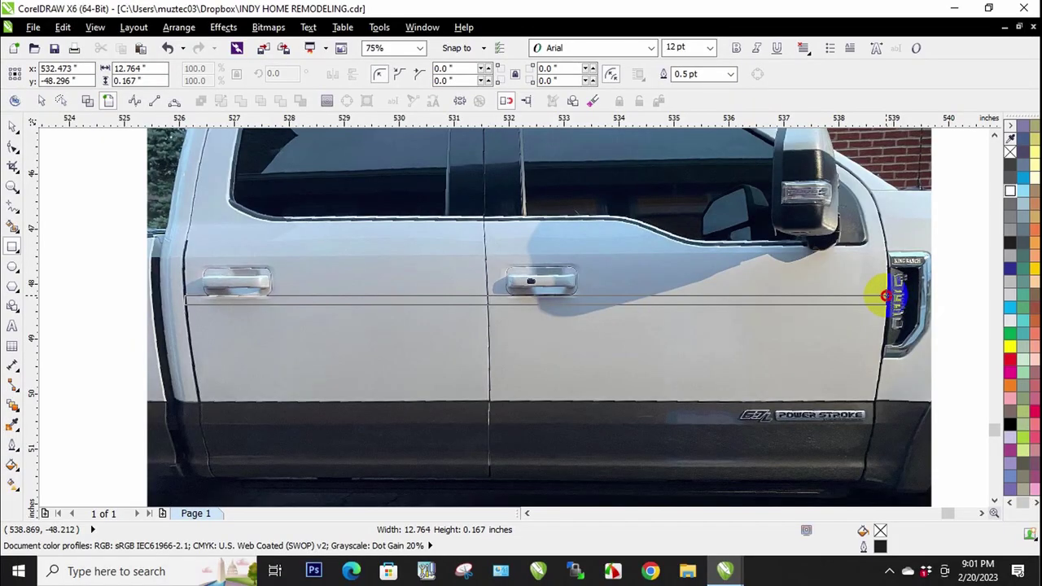
left_click_drag(885, 295, 886, 294)
Fill the thin rectangle on the white truck's doors with red and remove its outline
left_click(13, 127)
left_click(1010, 360)
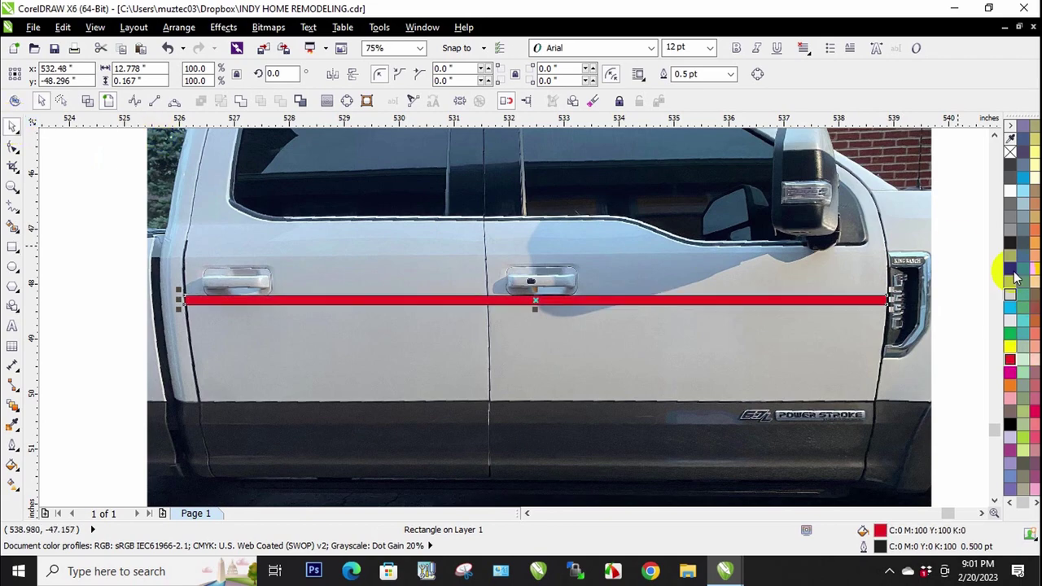
right_click(1010, 151)
left_click(139, 323)
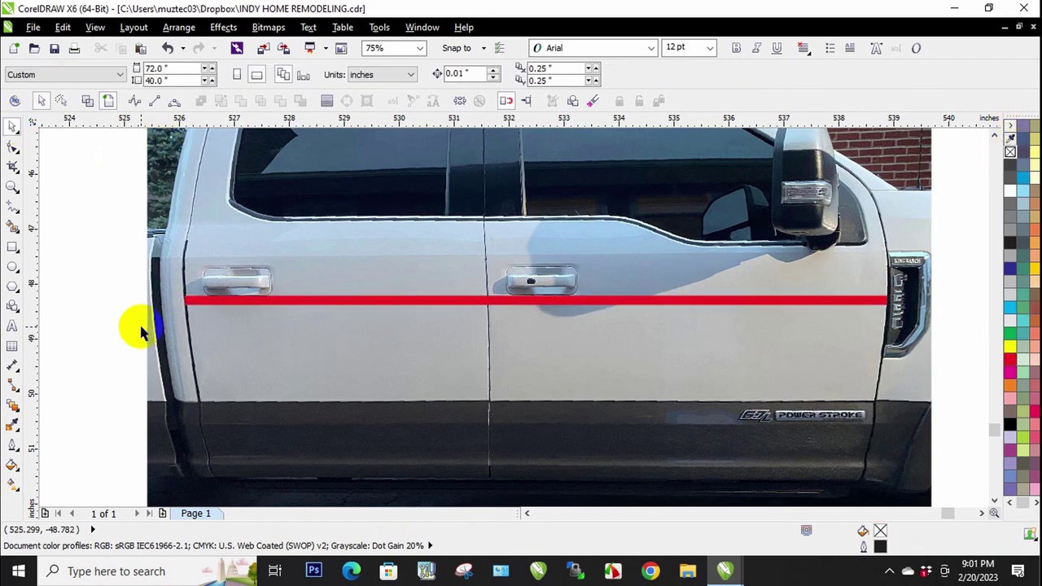
Shorten the red bar at the rear door gap to about 12.75 inches wide and check its front end
scroll(142, 319, "up", 3)
scroll(294, 260, "up", 1)
left_click(298, 249)
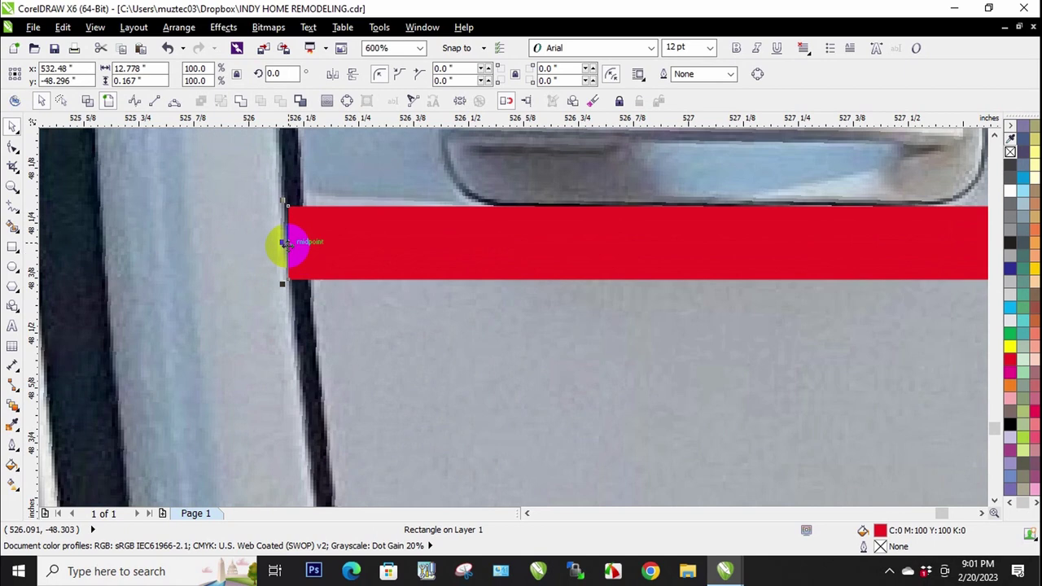
left_click_drag(284, 243, 296, 242)
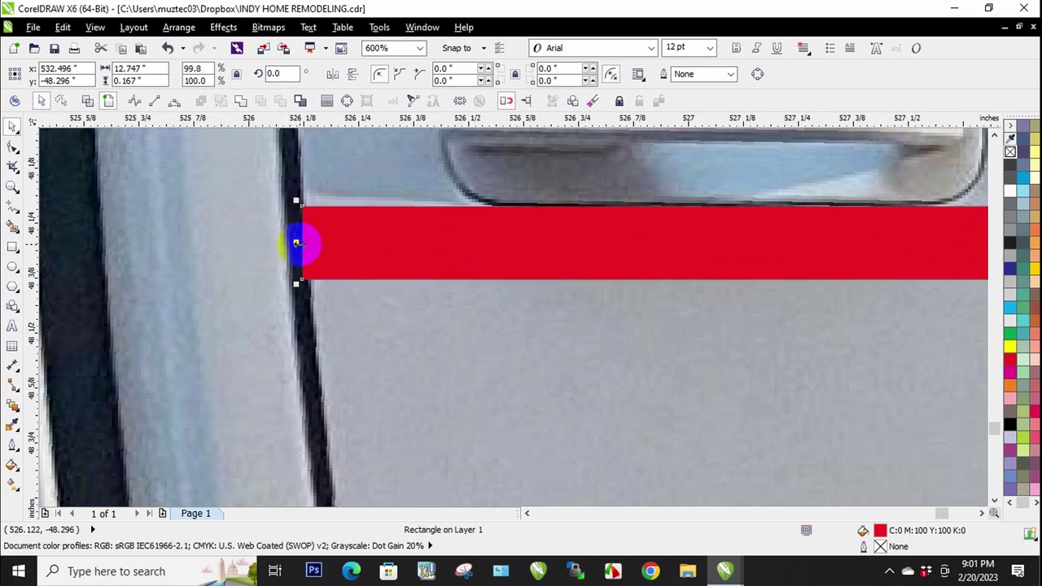
scroll(233, 279, "down", 4)
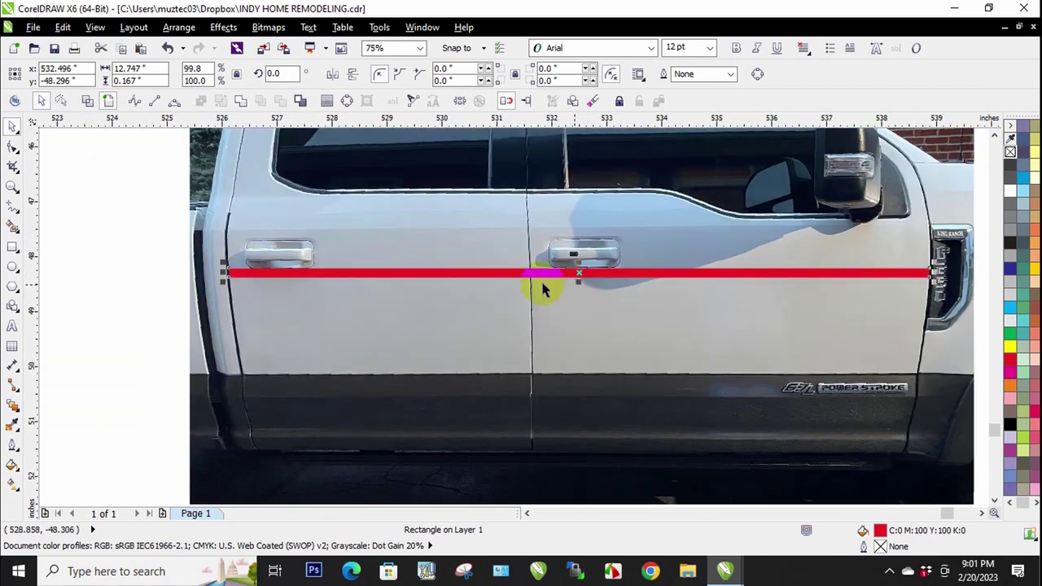
scroll(914, 266, "up", 4)
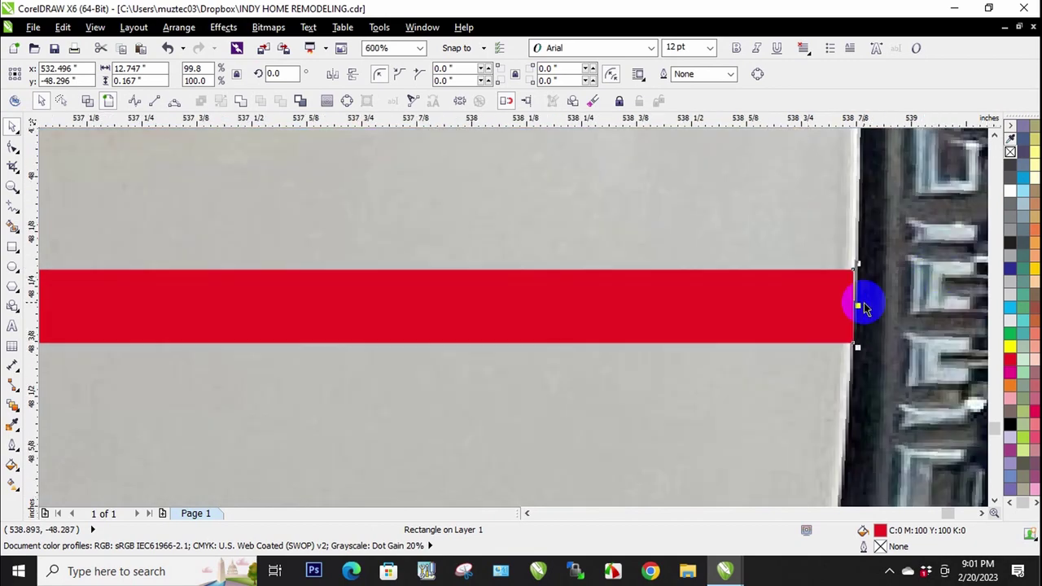
scroll(865, 308, "down", 5)
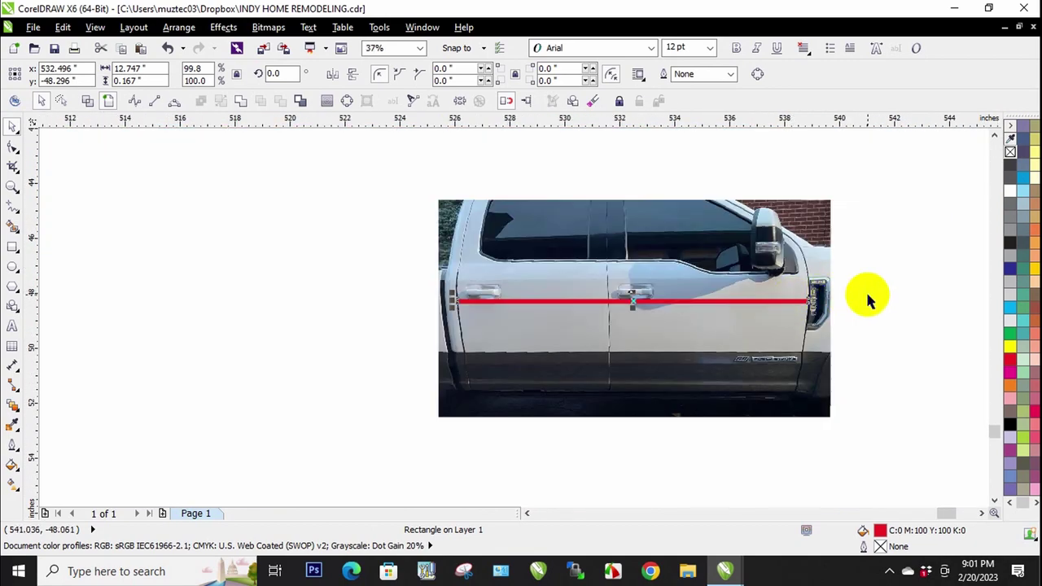
Check the red bar's width, select the bar together with the white truck photo, and clear the selection
left_click(868, 299)
left_click(667, 303)
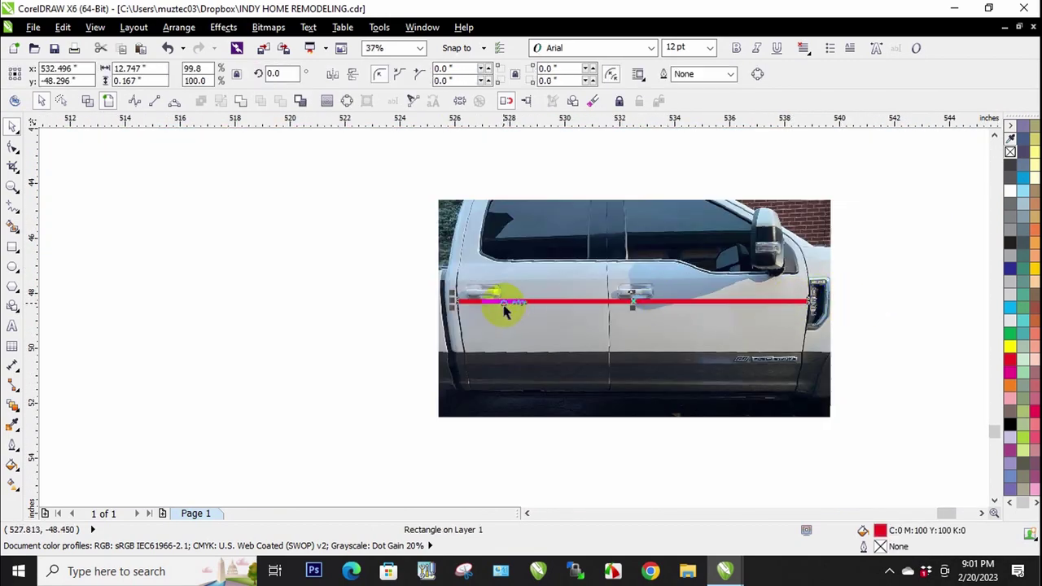
left_click(121, 69)
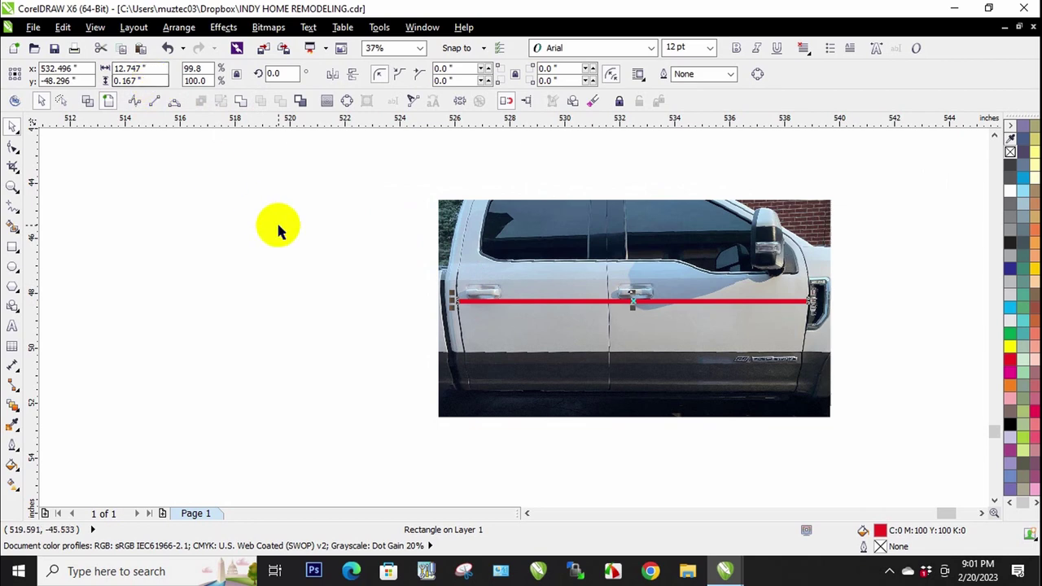
left_click(293, 248)
left_click_drag(396, 174, 912, 452)
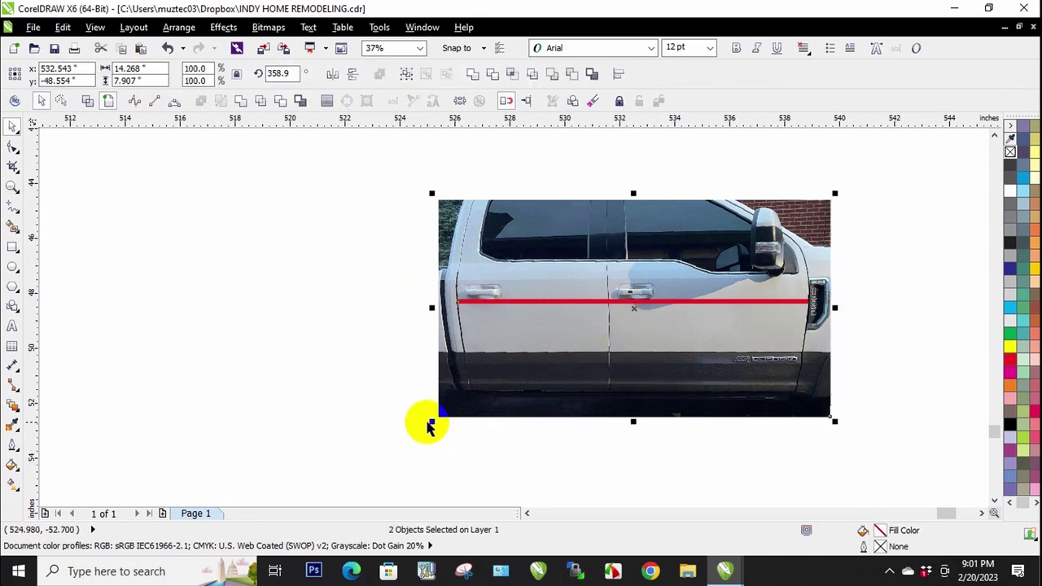
left_click(404, 407)
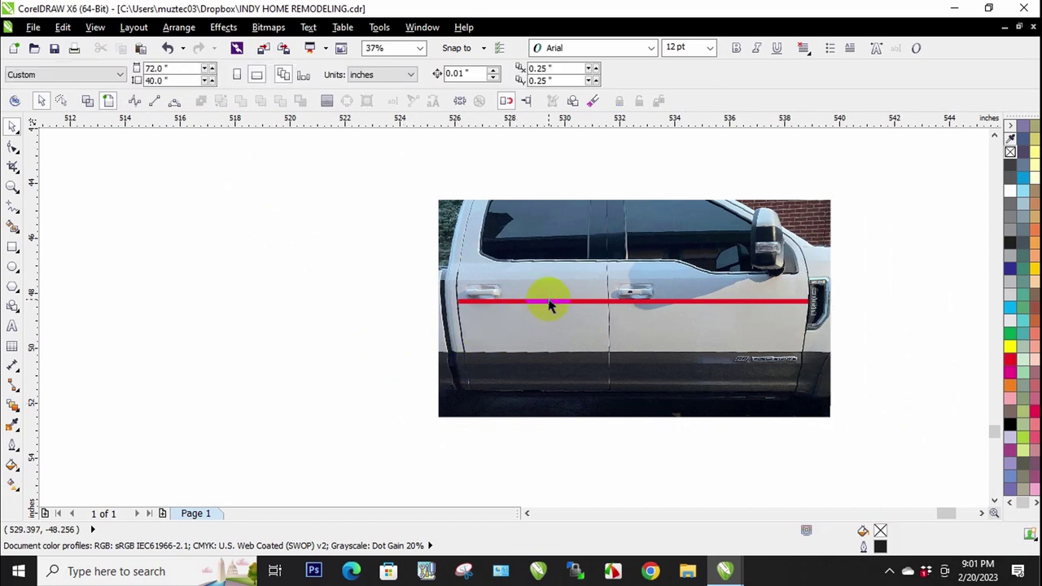
Check the red bar's width and look over the blue truck and white truck mockups for comparison
left_click(550, 305)
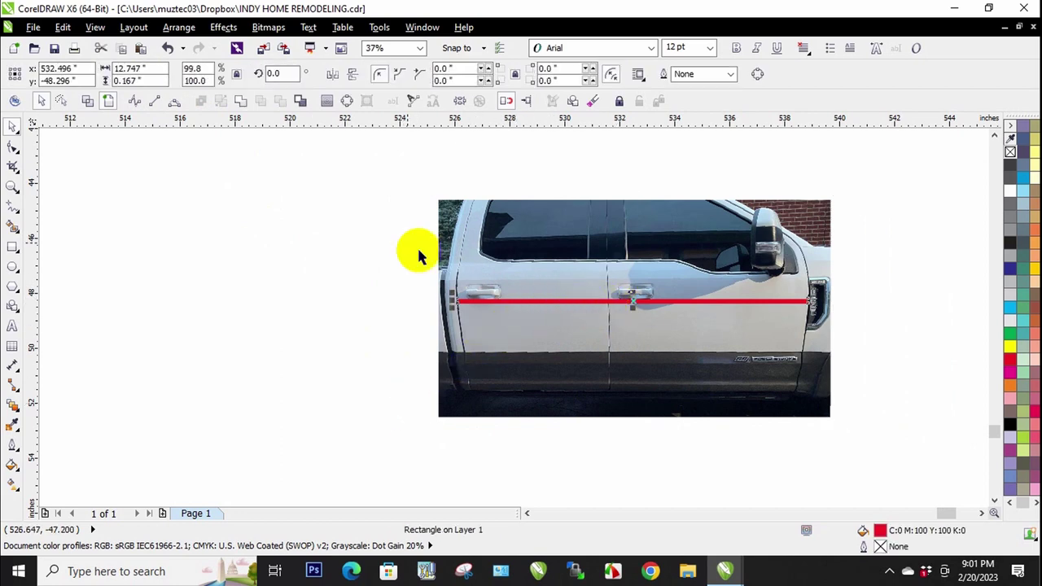
scroll(503, 484, "down", 1)
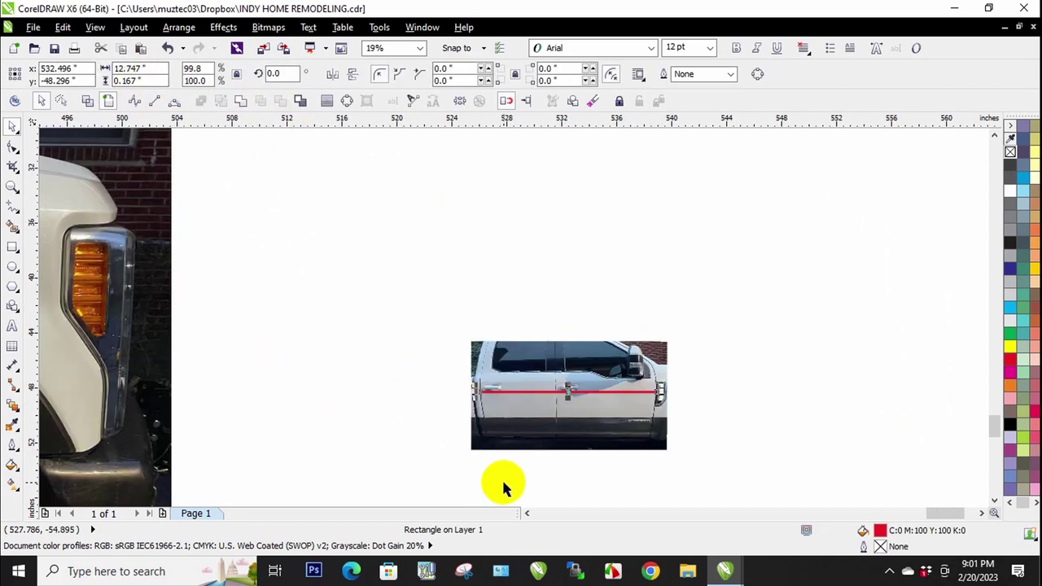
scroll(503, 484, "down", 3)
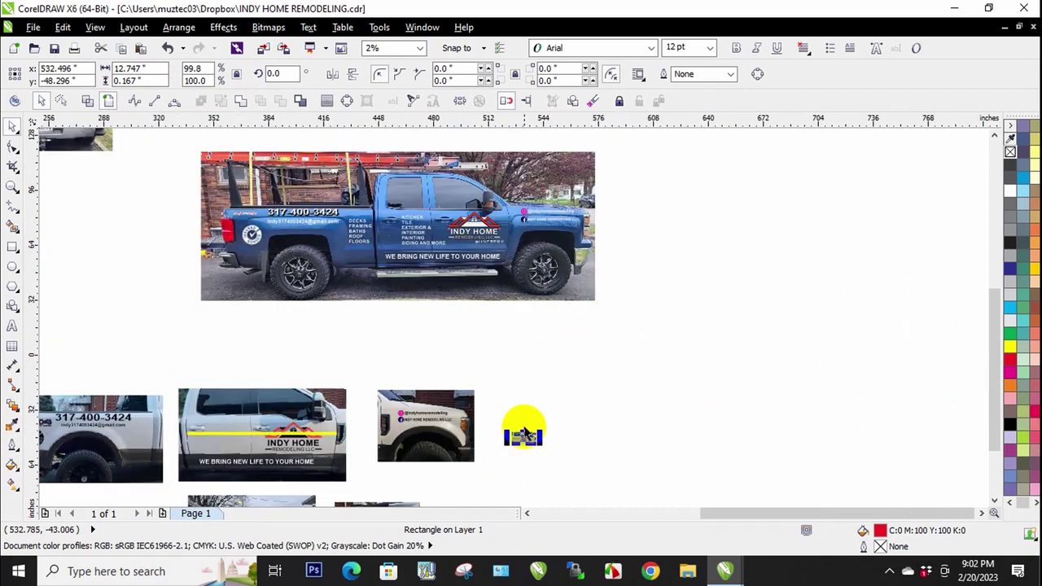
scroll(421, 208, "up", 2)
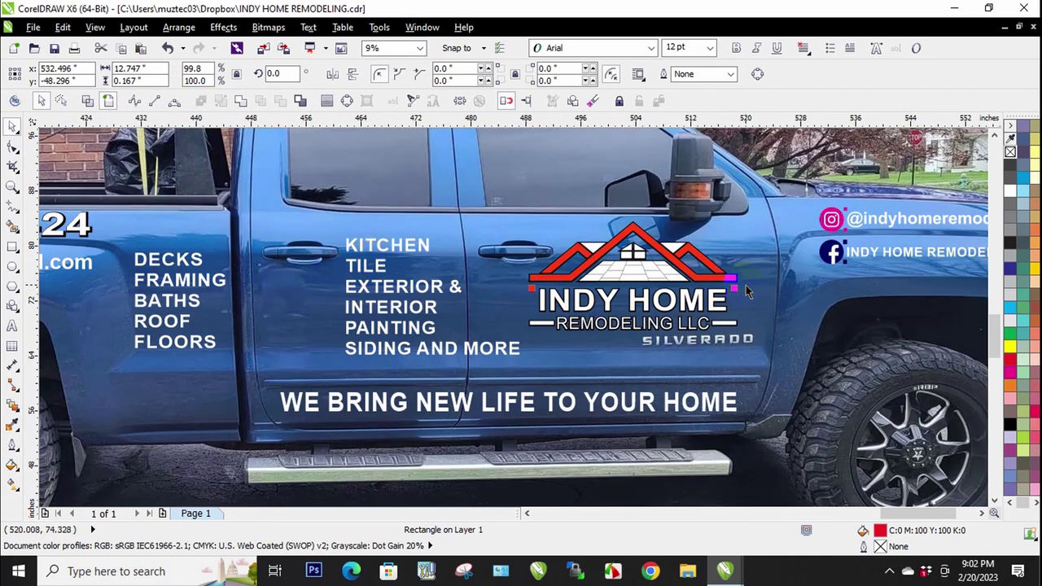
scroll(574, 205, "down", 2)
scroll(618, 452, "up", 1)
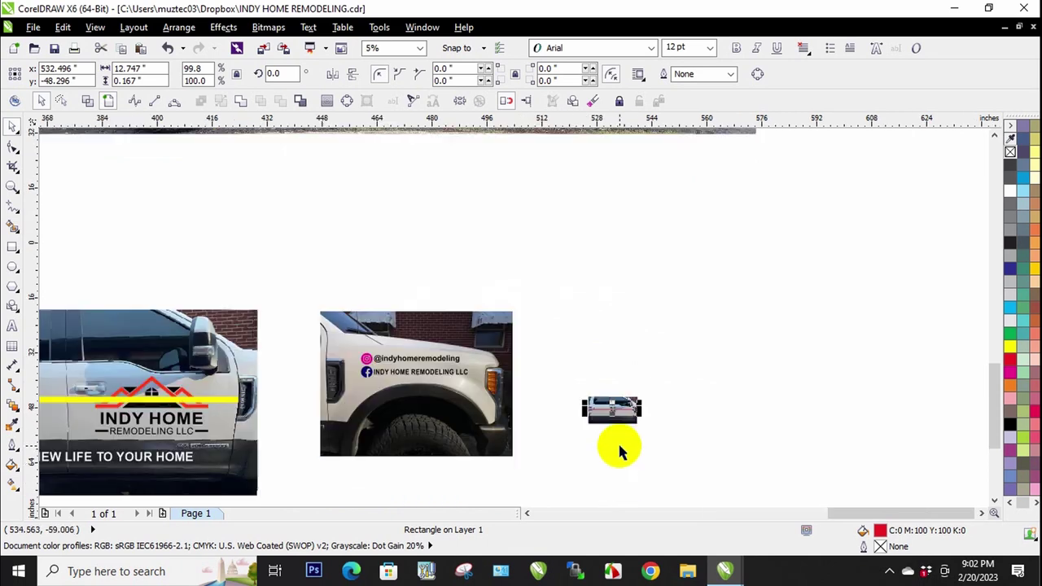
scroll(623, 444, "up", 3)
left_click(486, 228)
Recheck the red bar's width and its front end on the small white truck photo
scroll(588, 275, "up", 2)
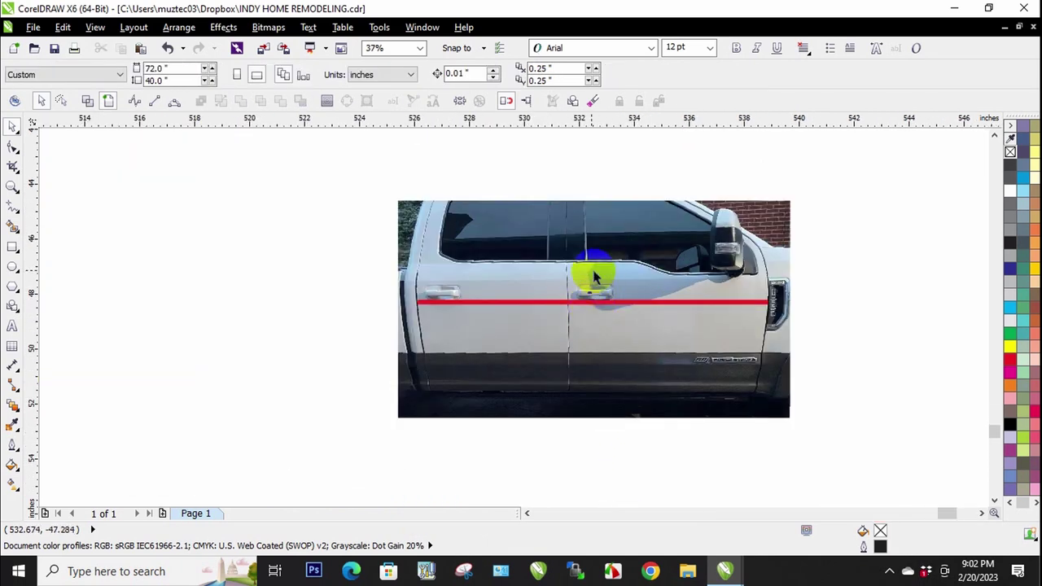
left_click(651, 309)
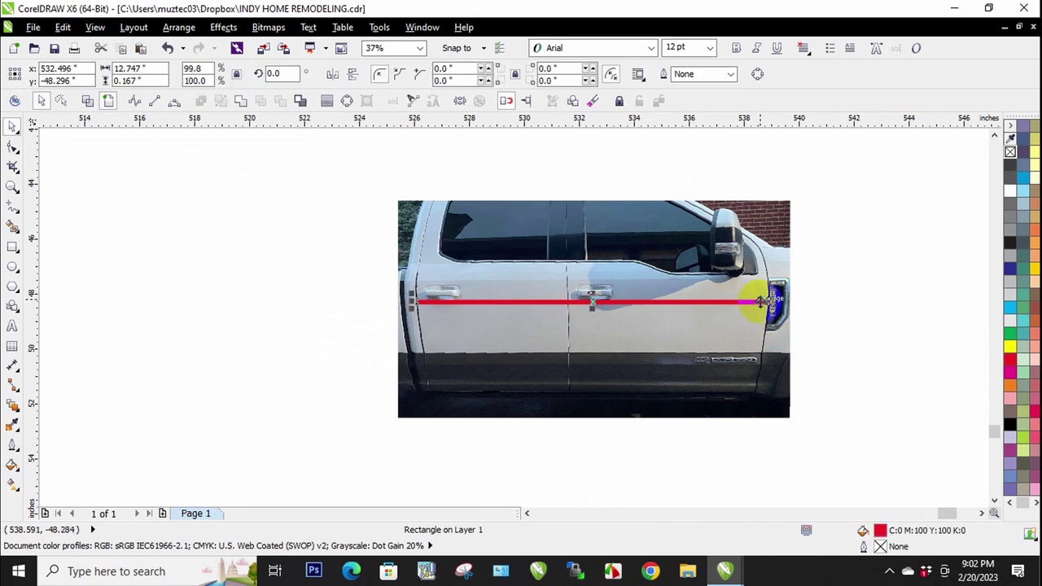
scroll(733, 301, "down", 2)
left_click(806, 310)
scroll(814, 325, "up", 2)
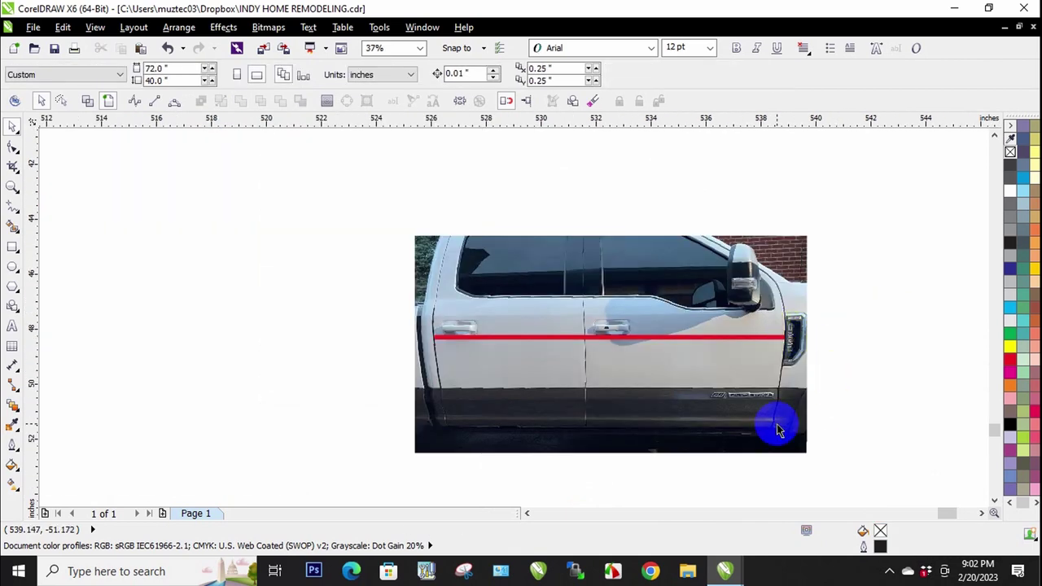
left_click(768, 340)
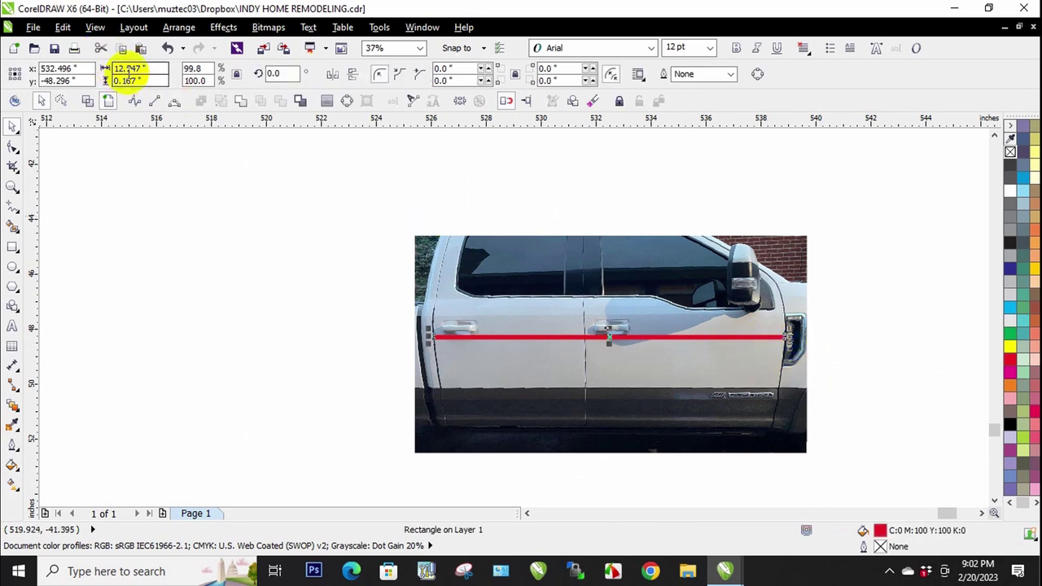
Try to scale the truck photo and red bar freehand to about 25.3 inches wide and 17.4 inches high, and undo both resizes
scroll(333, 202, "down", 2)
left_click(331, 181)
left_click_drag(331, 181, 590, 347)
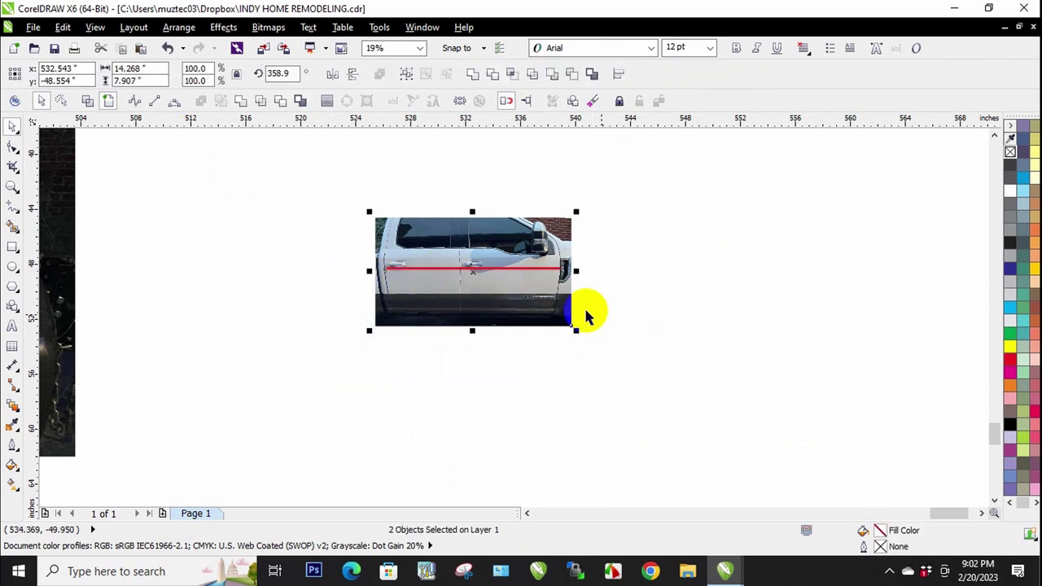
left_click_drag(574, 328, 726, 414)
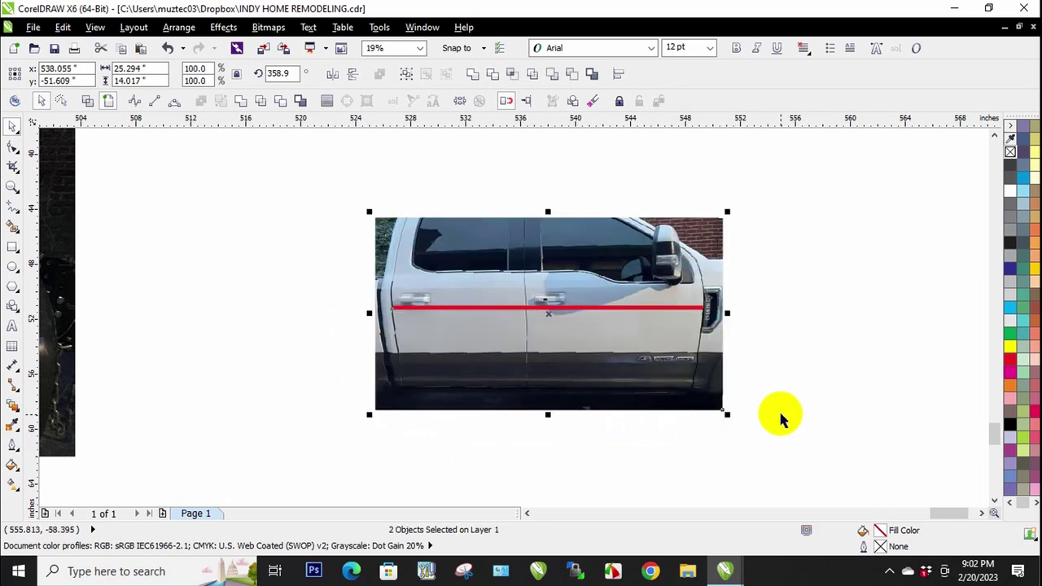
left_click_drag(547, 414, 545, 460)
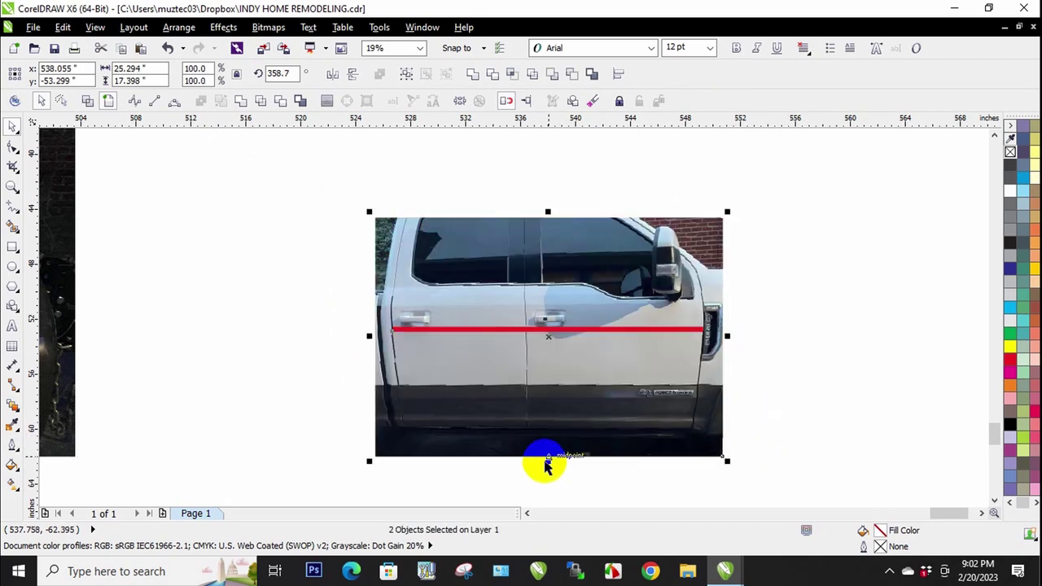
key("ctrl+z")
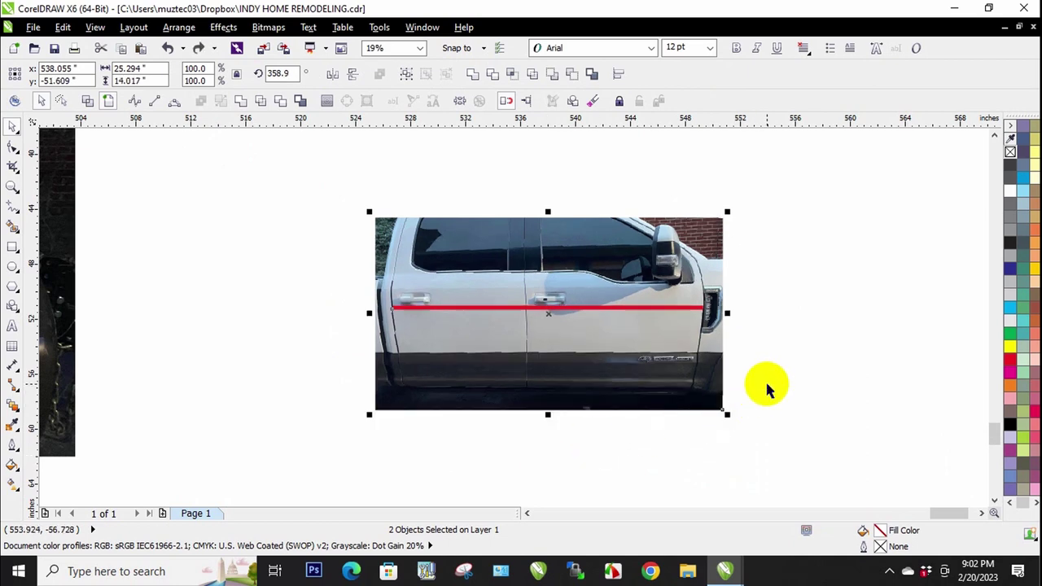
key("ctrl+z")
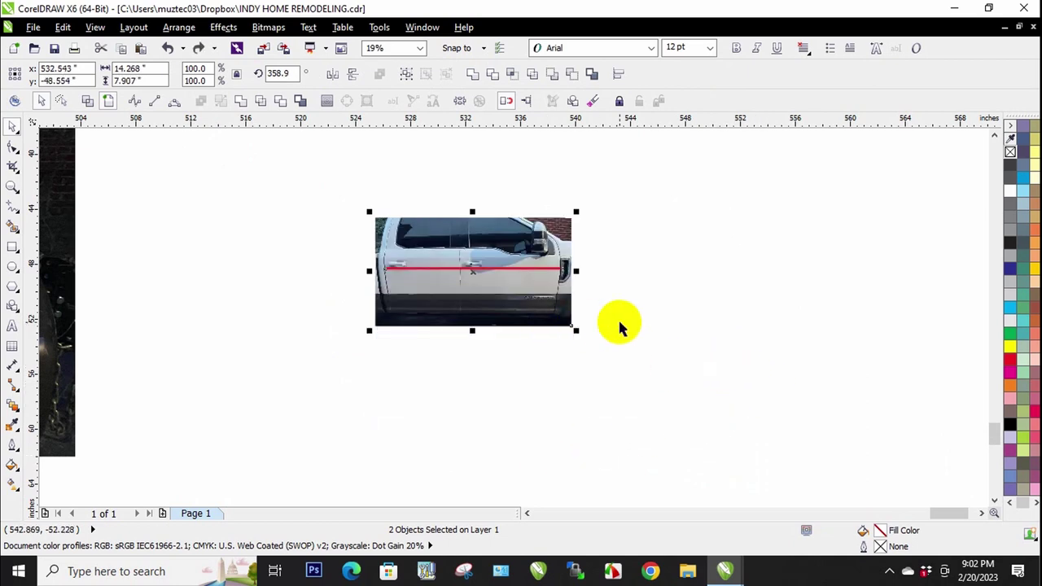
left_click(620, 295)
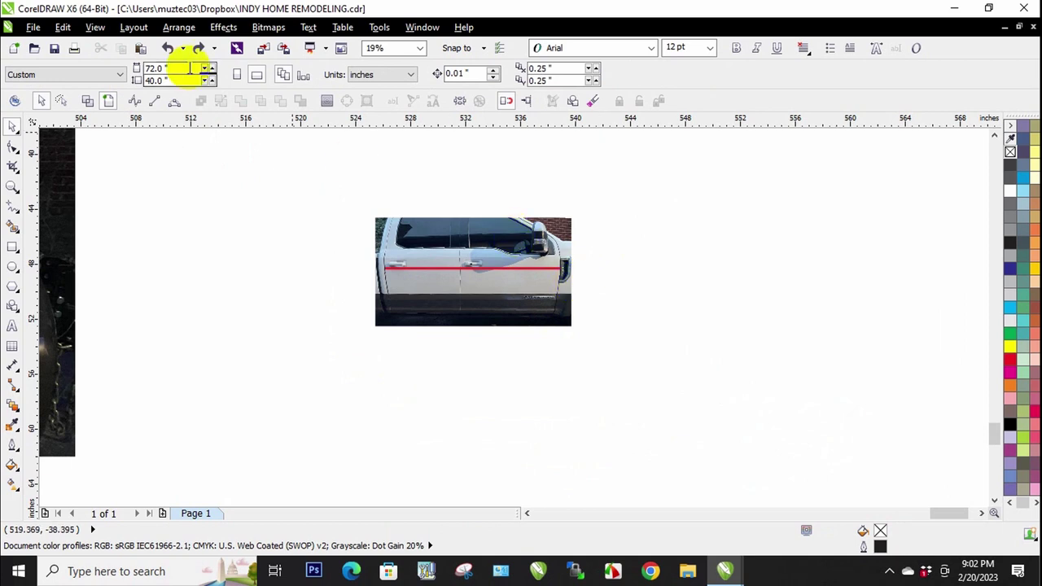
Scale the white truck photo and red bar together to 90 inches wide and move them clear of the front fender photo
left_click_drag(294, 184, 668, 379)
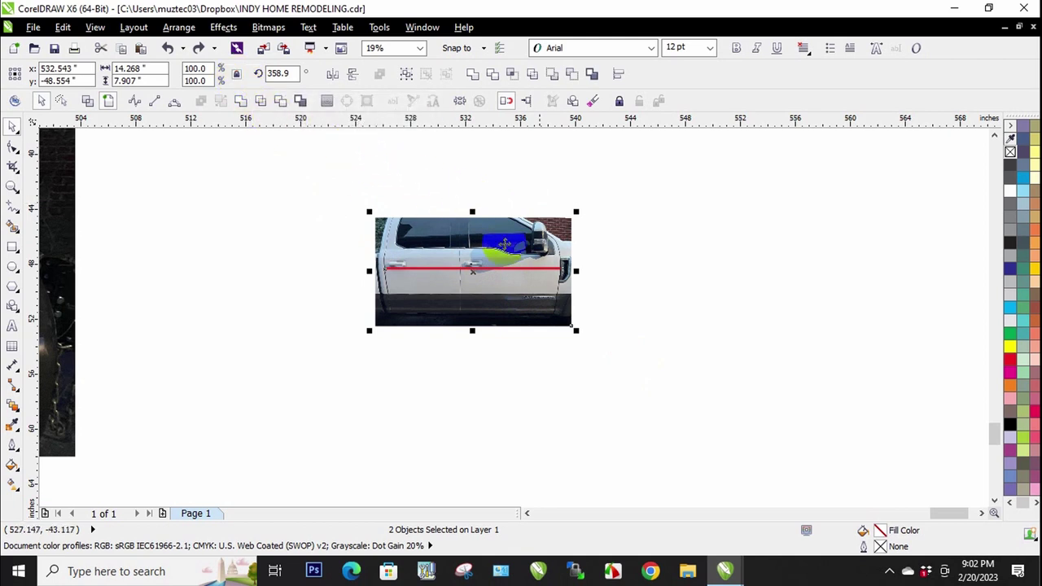
left_click(149, 71)
type("90")
key("Return")
scroll(470, 263, "down", 4)
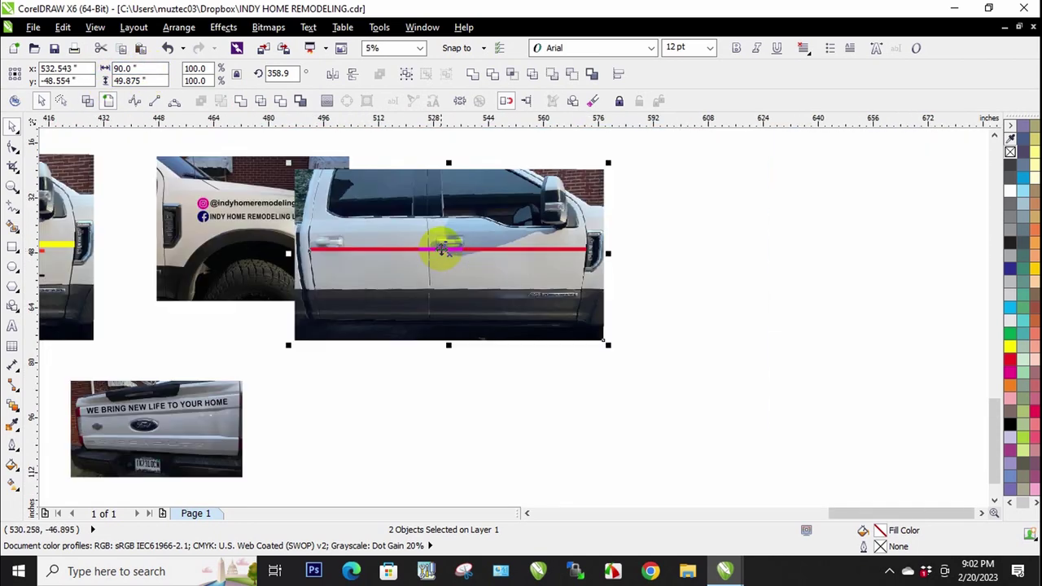
left_click_drag(440, 249, 646, 249)
left_click(702, 374)
Measure the width of the red bar across the doors of the enlarged truck photo
scroll(801, 268, "up", 2)
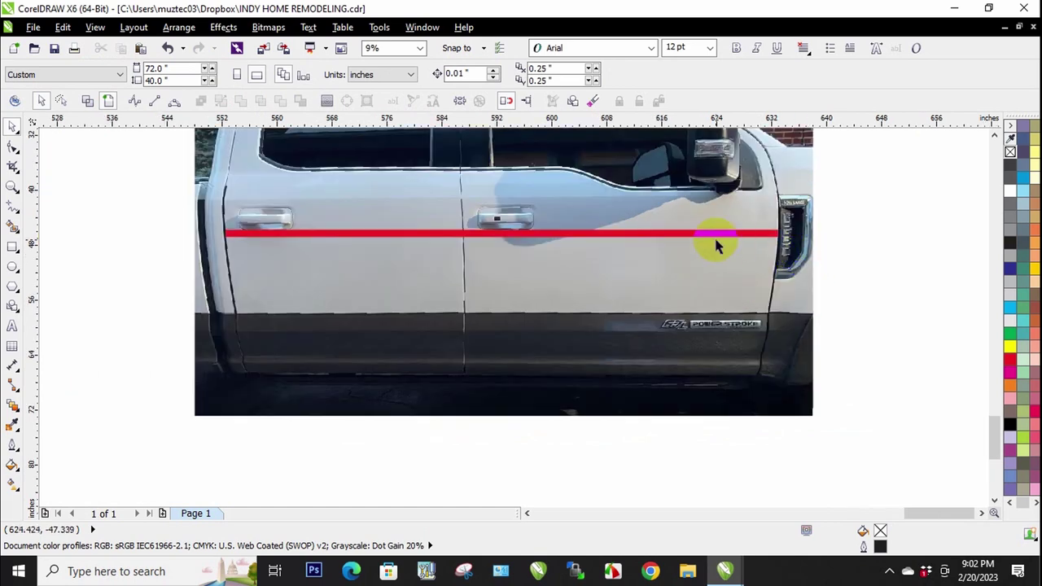
left_click(716, 235)
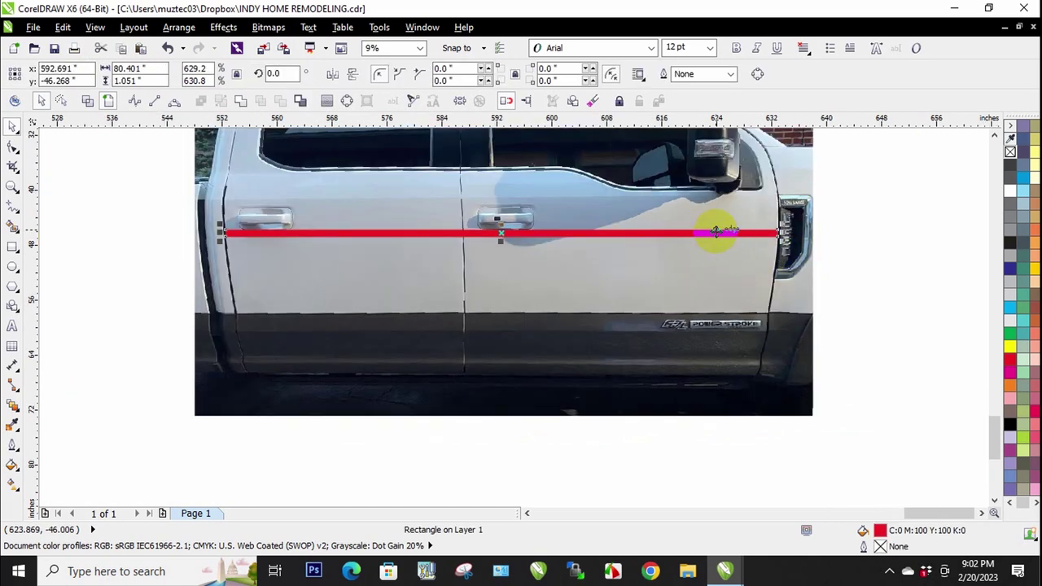
left_click(872, 265)
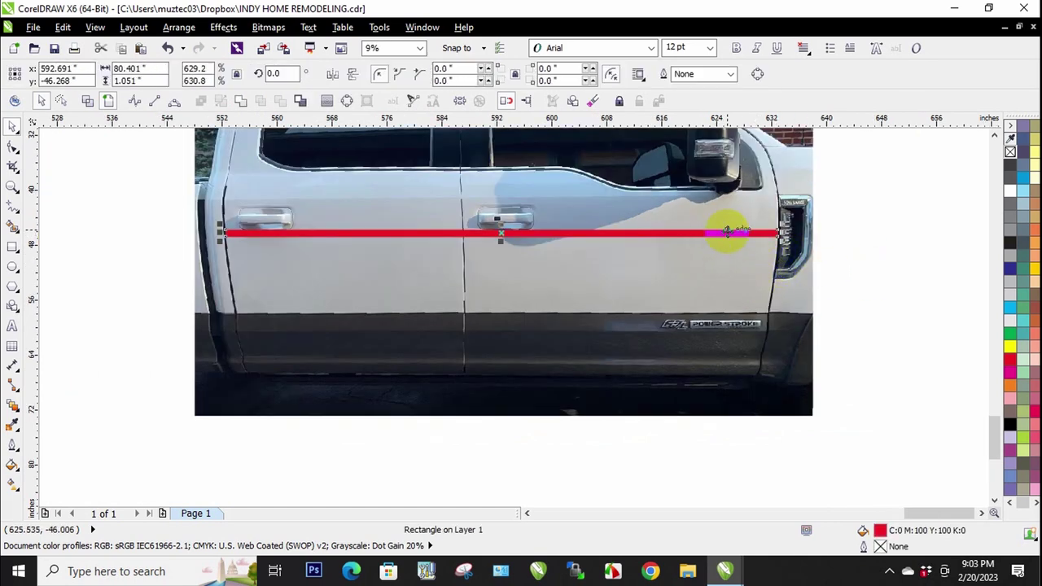
left_click(854, 296)
scroll(775, 324, "down", 2)
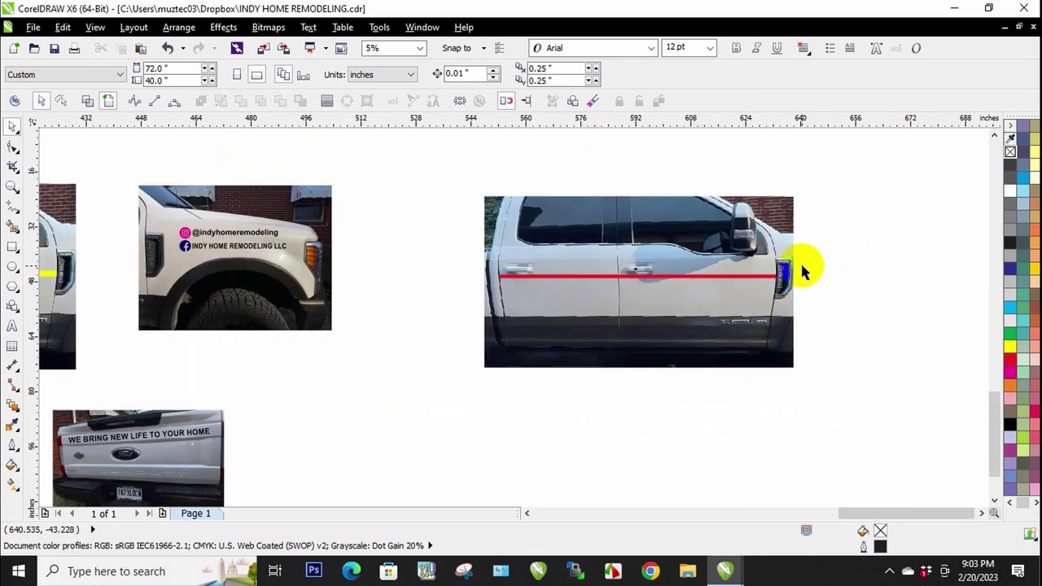
scroll(691, 280, "up", 2)
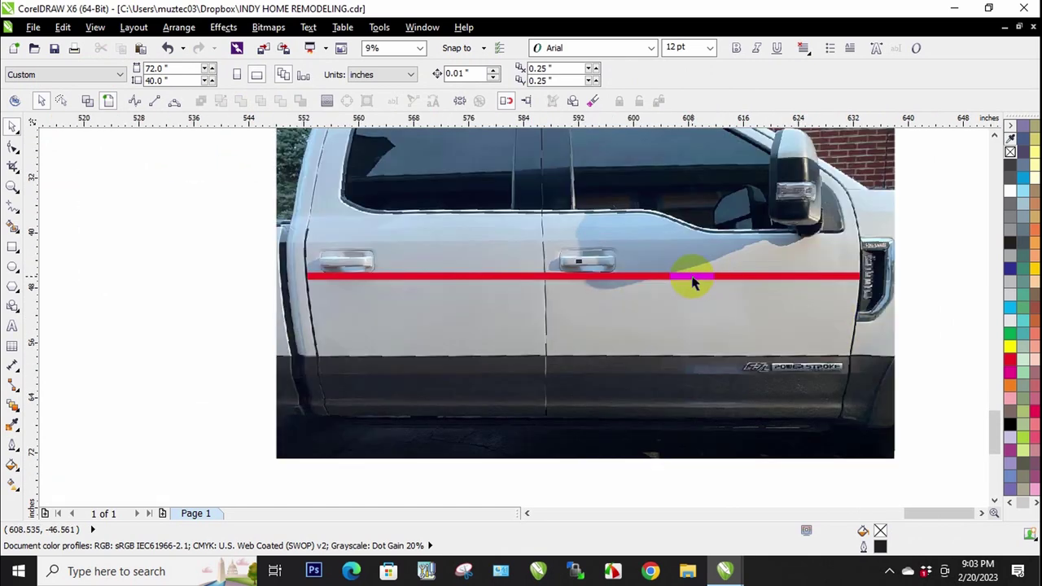
left_click(691, 281)
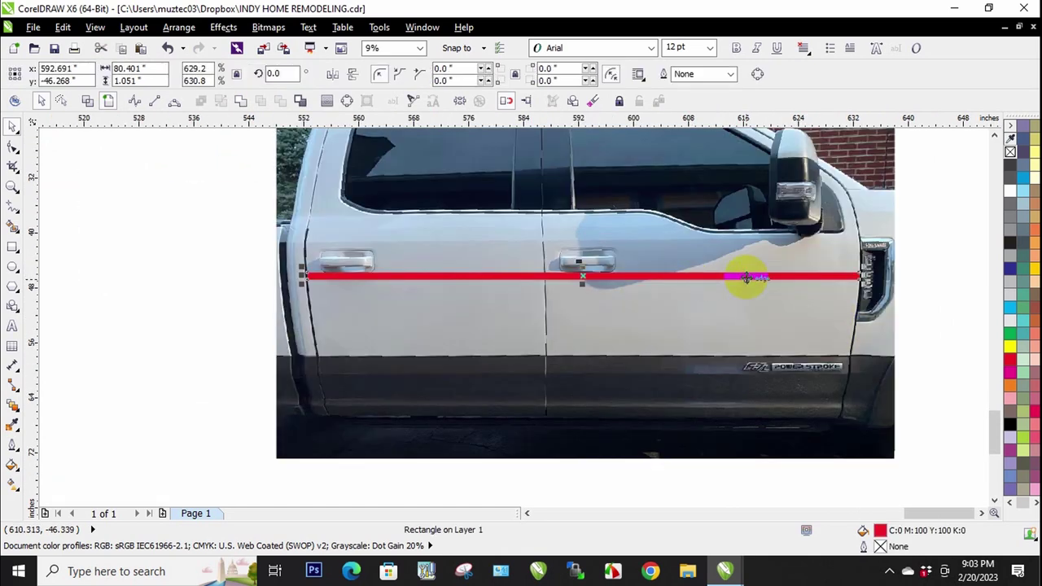
Delete the red bar and the enlarged white truck photo beneath it
scroll(814, 299, "down", 2)
key("Delete")
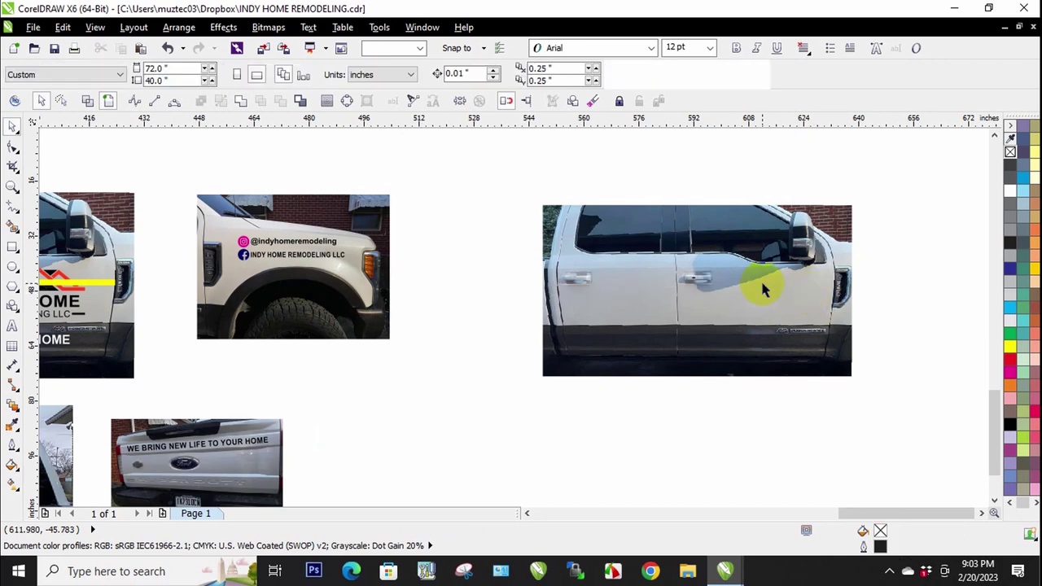
left_click(760, 284)
key("Delete")
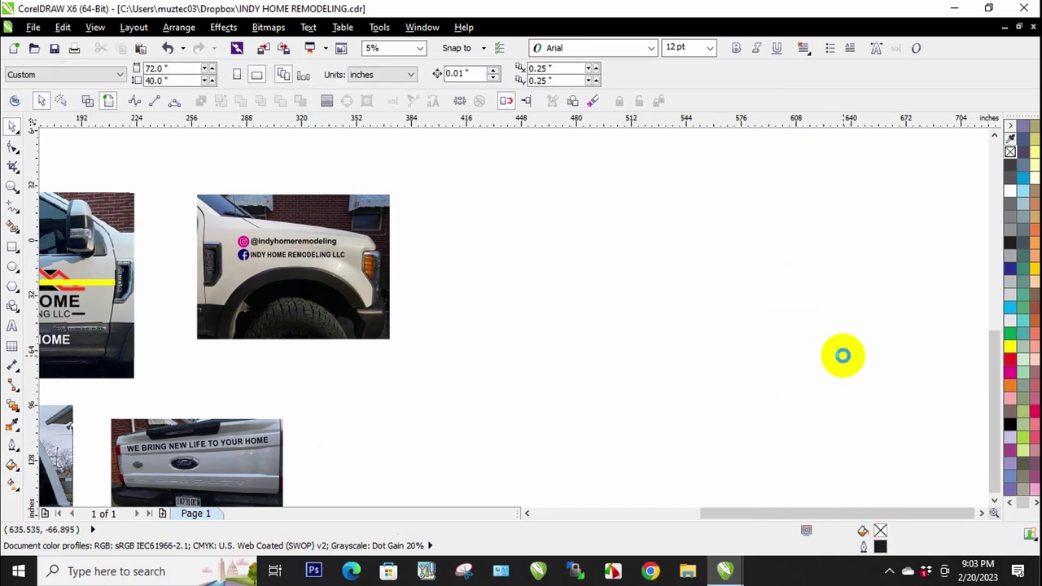
Check the width of the yellow bar across the doors of the lettered white truck mockup
scroll(842, 353, "left", 5)
scroll(337, 318, "up", 2)
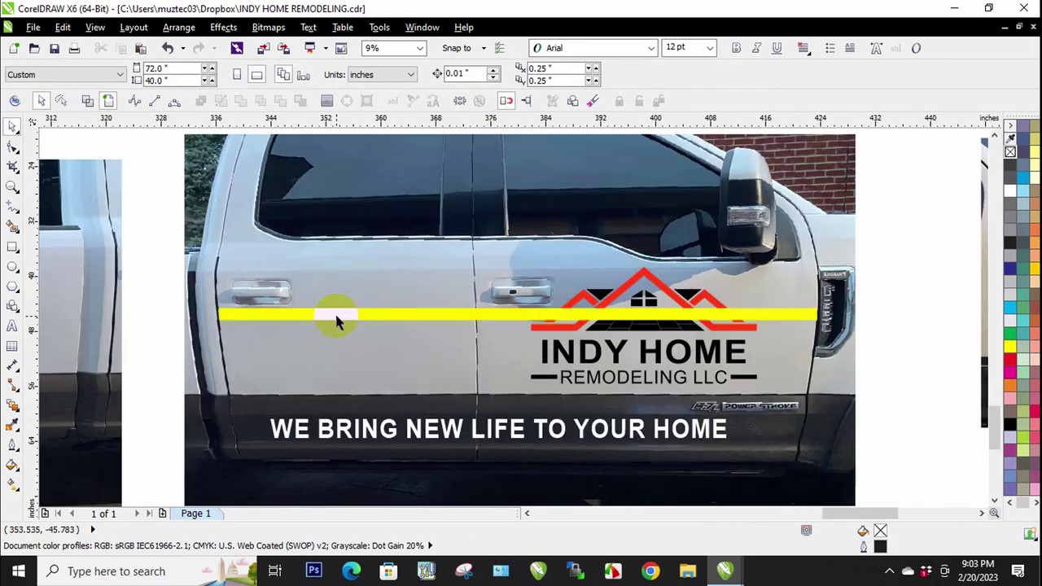
left_click(495, 311)
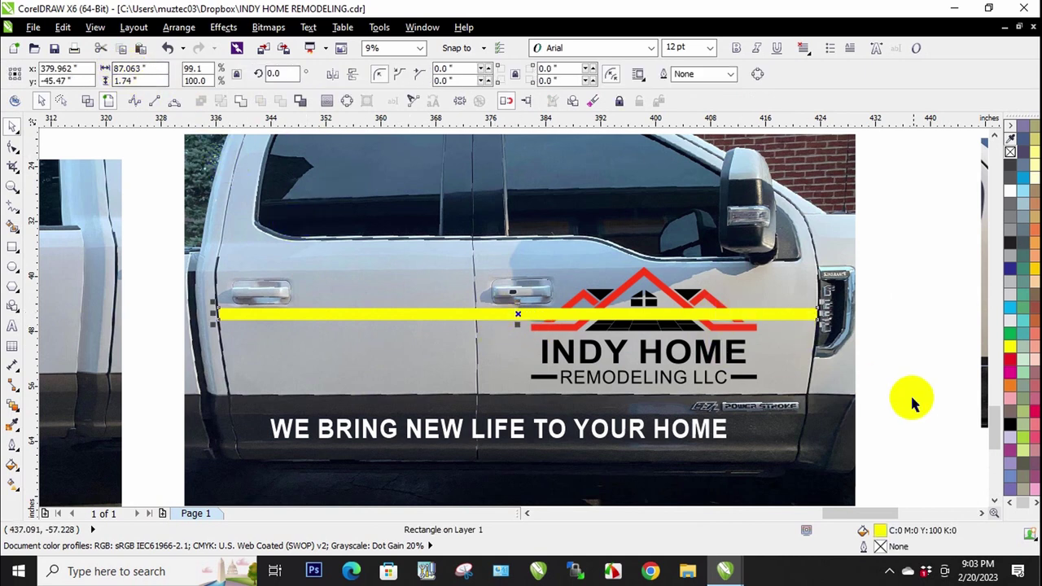
left_click(887, 415)
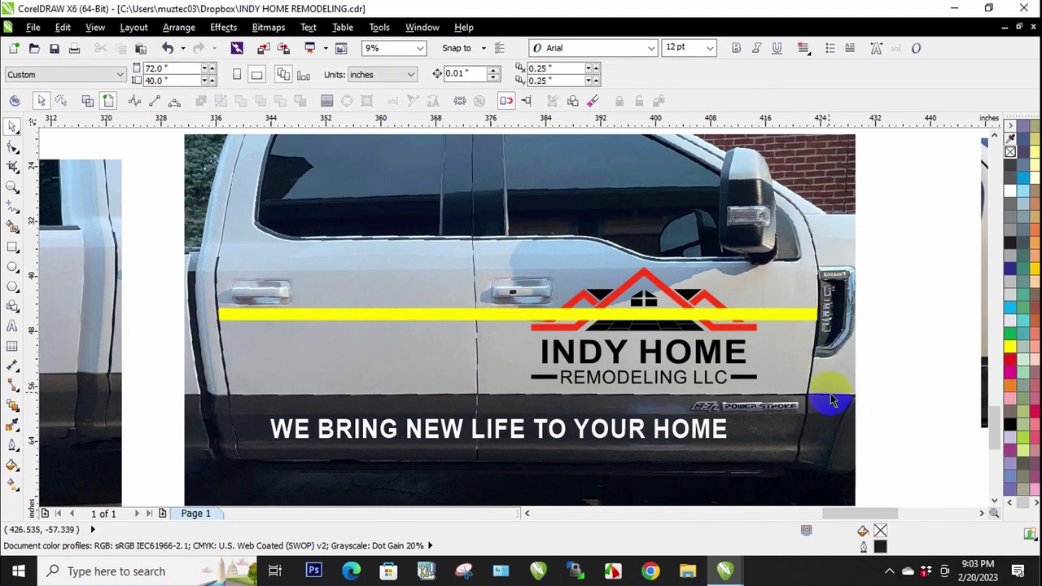
left_click(510, 318)
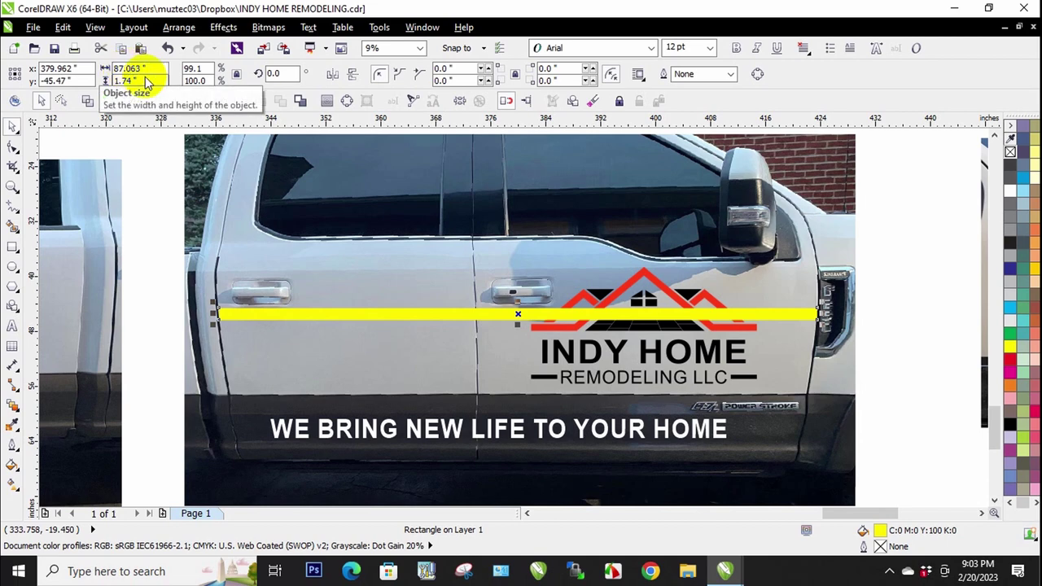
Delete the yellow bar from the white truck's doors
left_click(925, 369)
left_click(801, 315)
key("Delete")
Move the Indy Home Remodeling logo and slogan together off the truck doors to the blank area below the truck bed photo
scroll(611, 269, "down", 2)
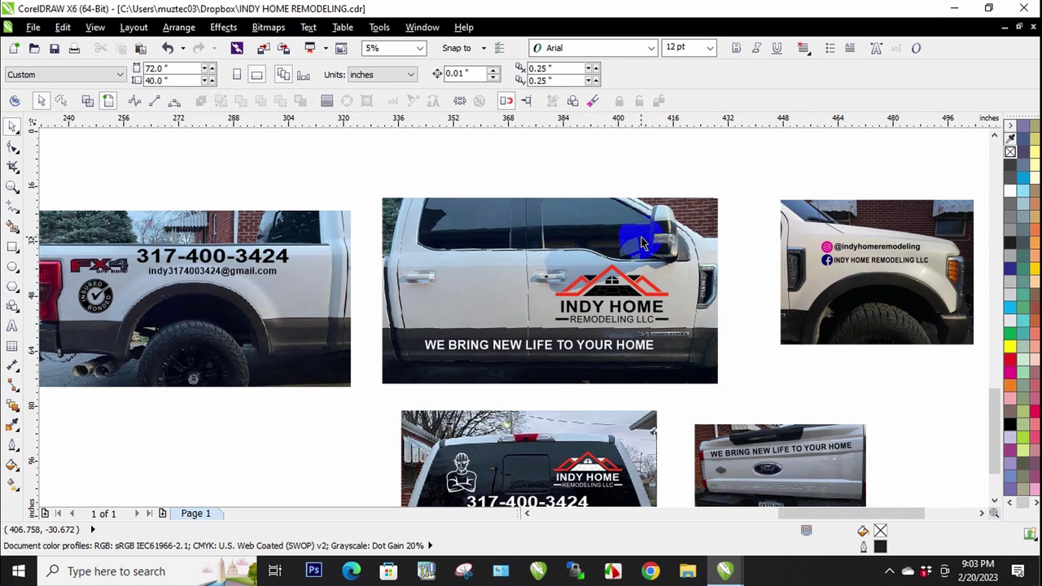
left_click_drag(741, 239, 391, 362)
left_click_drag(647, 293, 321, 414)
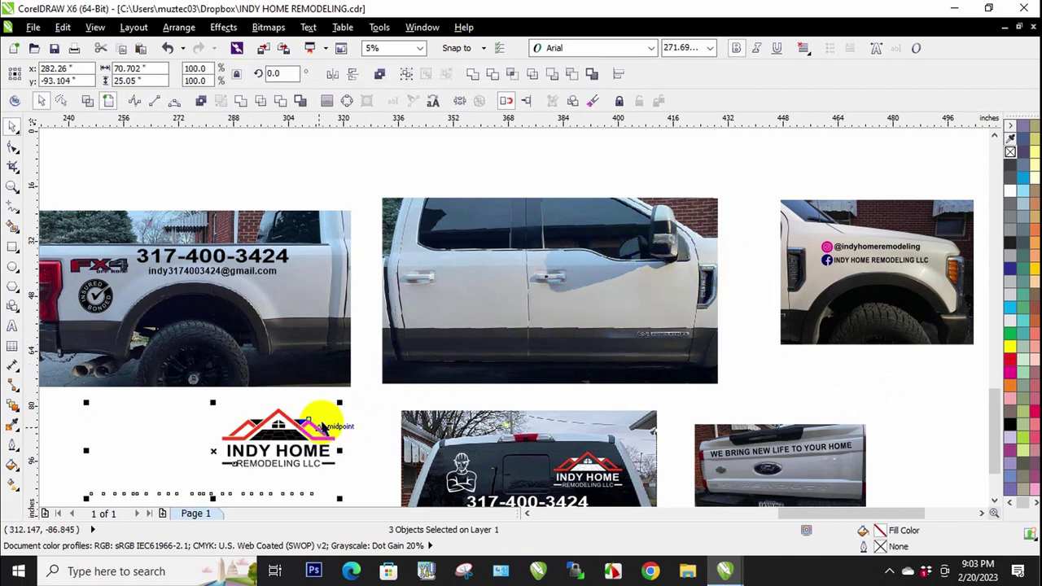
scroll(531, 291, "up", 2)
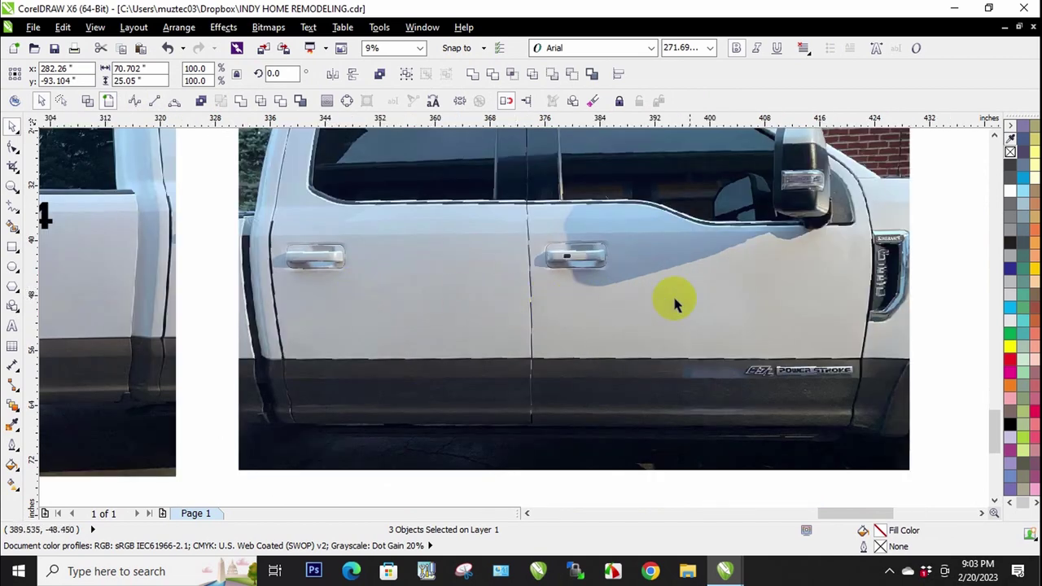
scroll(797, 281, "down", 2)
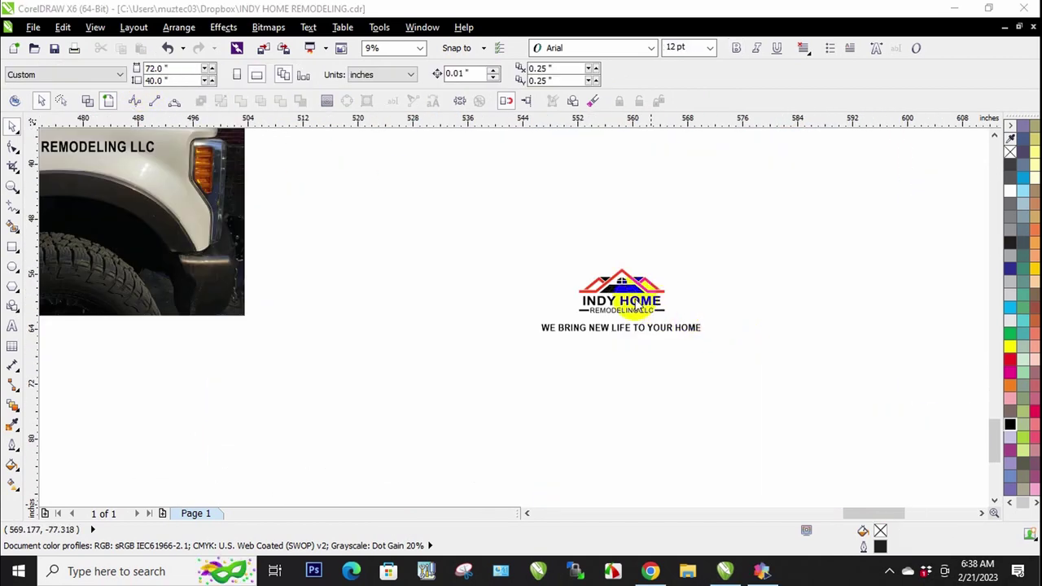
Select the small Indy Home Remodeling logo without its slogan and move it onto the white truck's front door
left_click(552, 225)
left_click_drag(552, 224, 727, 324)
scroll(728, 323, "down", 2)
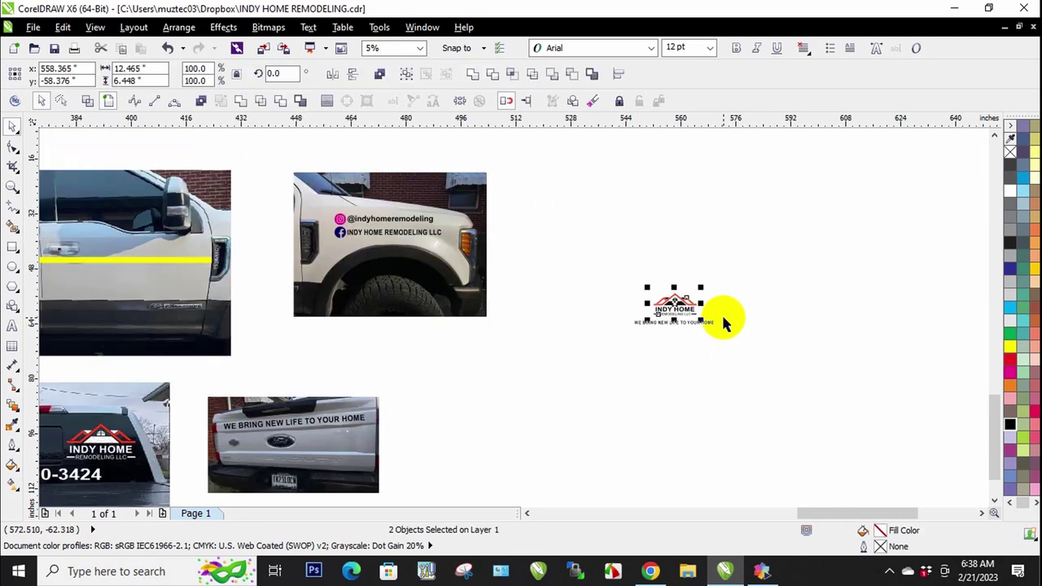
left_click_drag(678, 306, 157, 284)
scroll(199, 282, "down", 2)
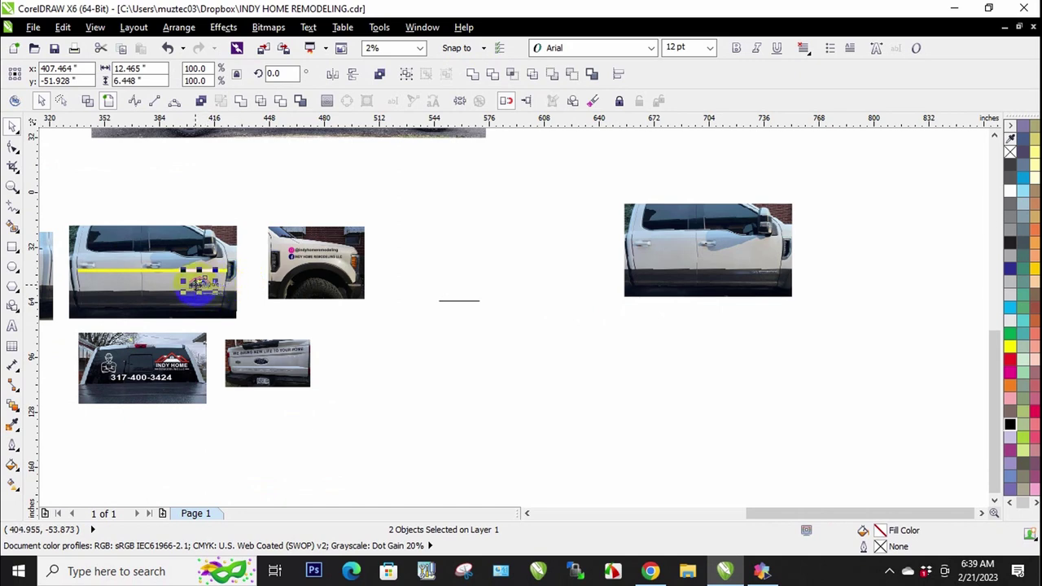
scroll(199, 283, "up", 1)
scroll(216, 276, "down", 1)
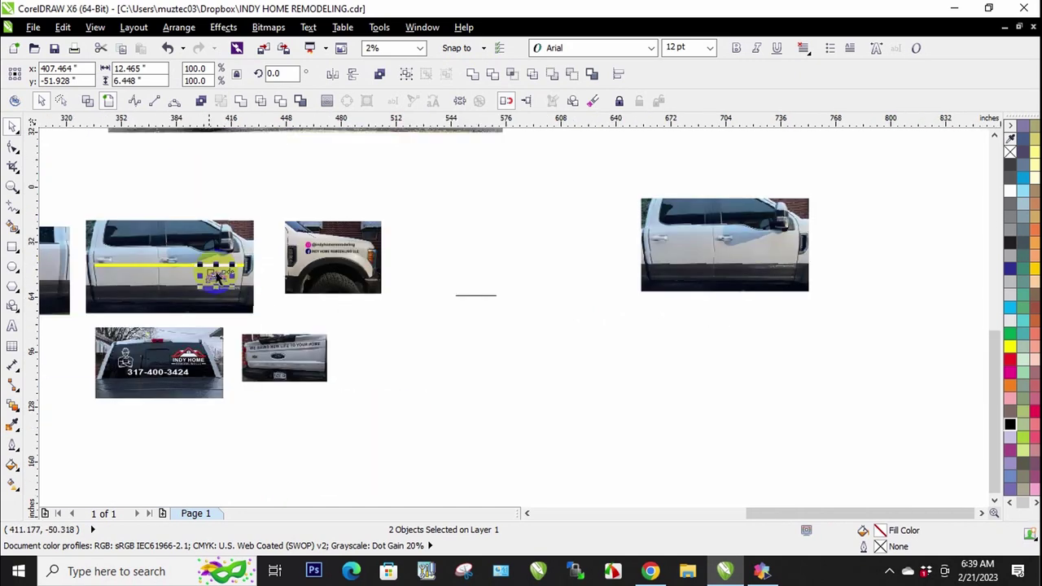
scroll(133, 252, "up", 2)
scroll(456, 277, "down", 1)
left_click_drag(464, 270, 255, 186)
scroll(348, 328, "up", 1)
left_click(169, 49)
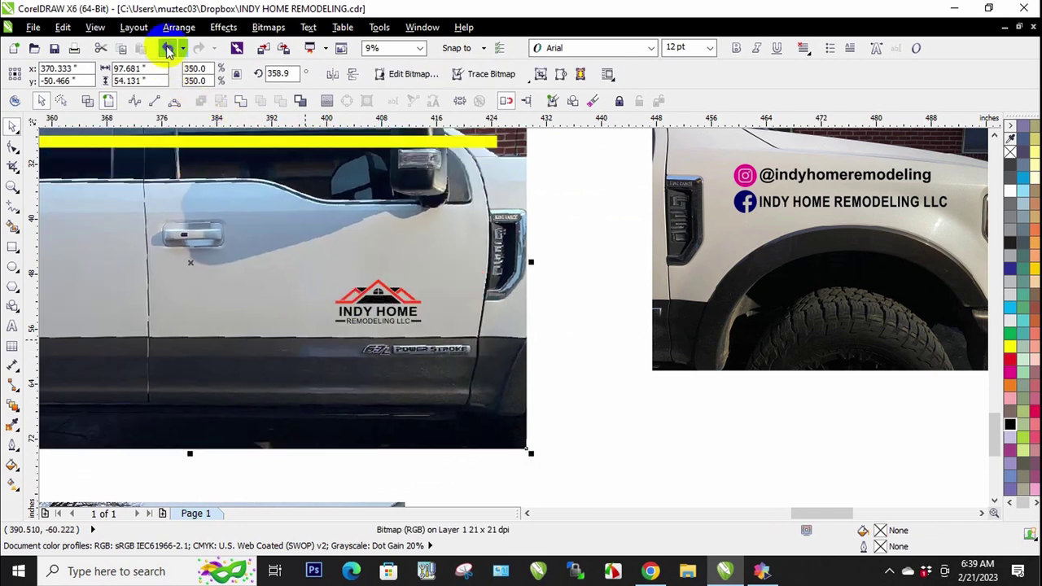
Enlarge the Indy Home Remodeling logo to about 30.7 inches wide and position it on the white truck's front door above the dark trim
left_click_drag(568, 239, 429, 338)
left_click_drag(317, 358, 318, 358)
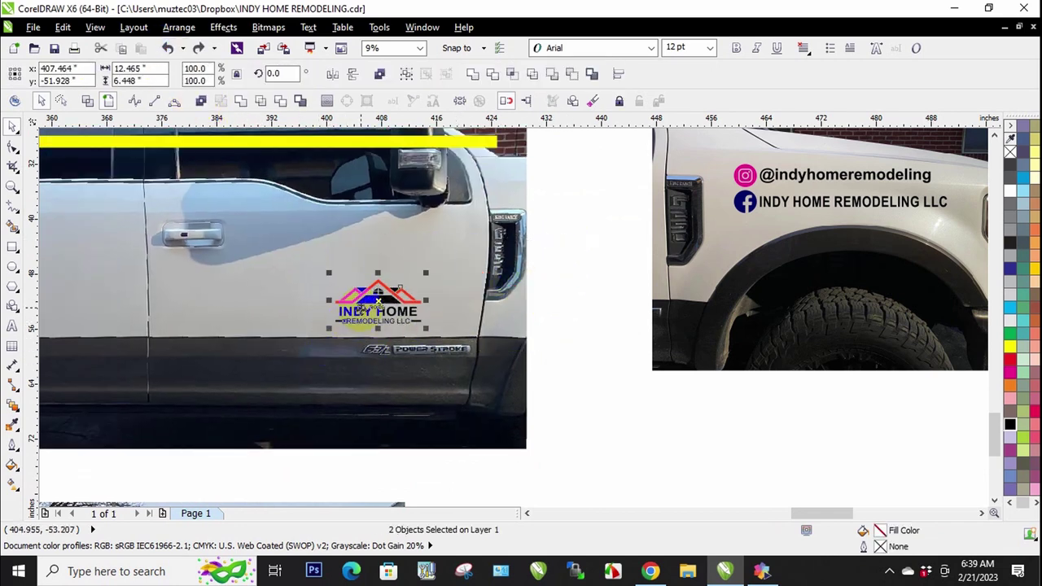
left_click_drag(398, 287, 434, 228)
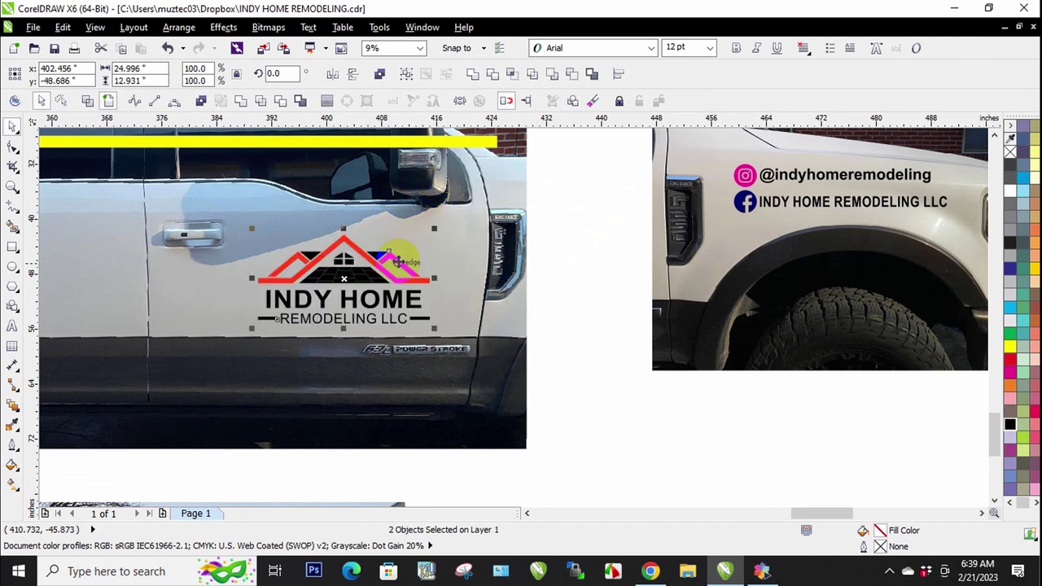
left_click_drag(383, 274, 368, 270)
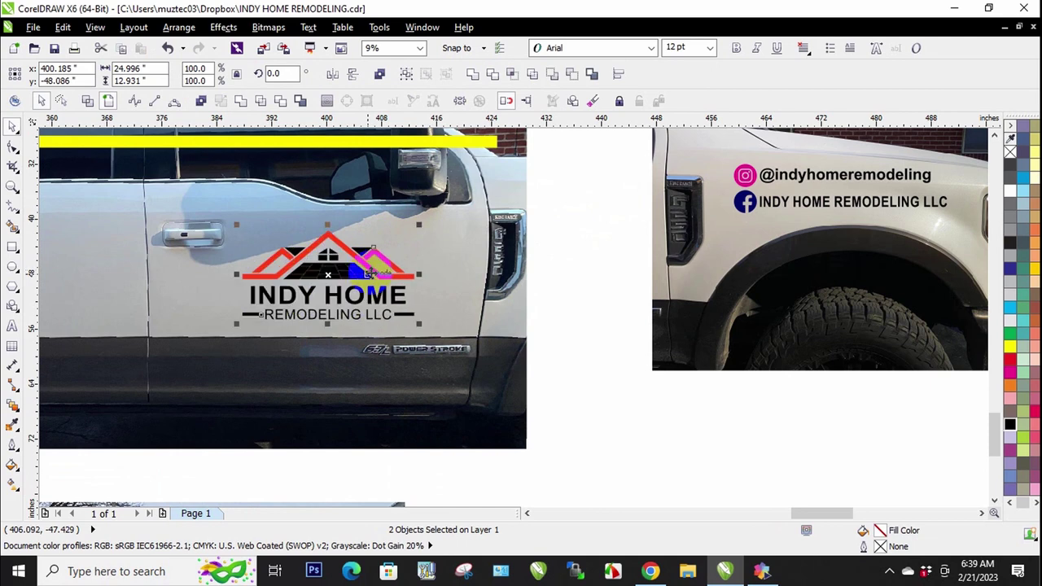
left_click_drag(240, 323, 216, 345)
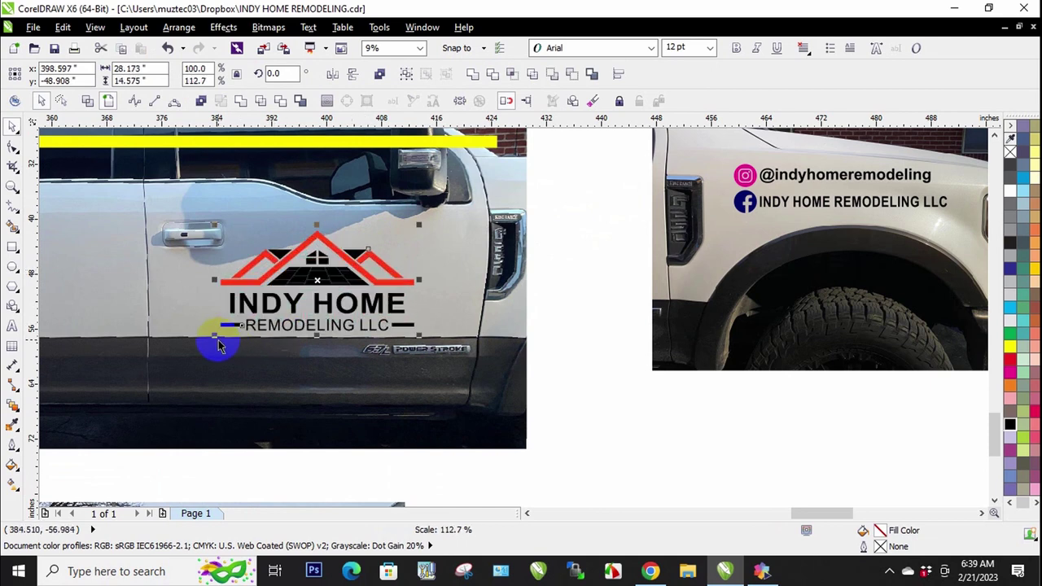
left_click_drag(355, 268, 360, 261)
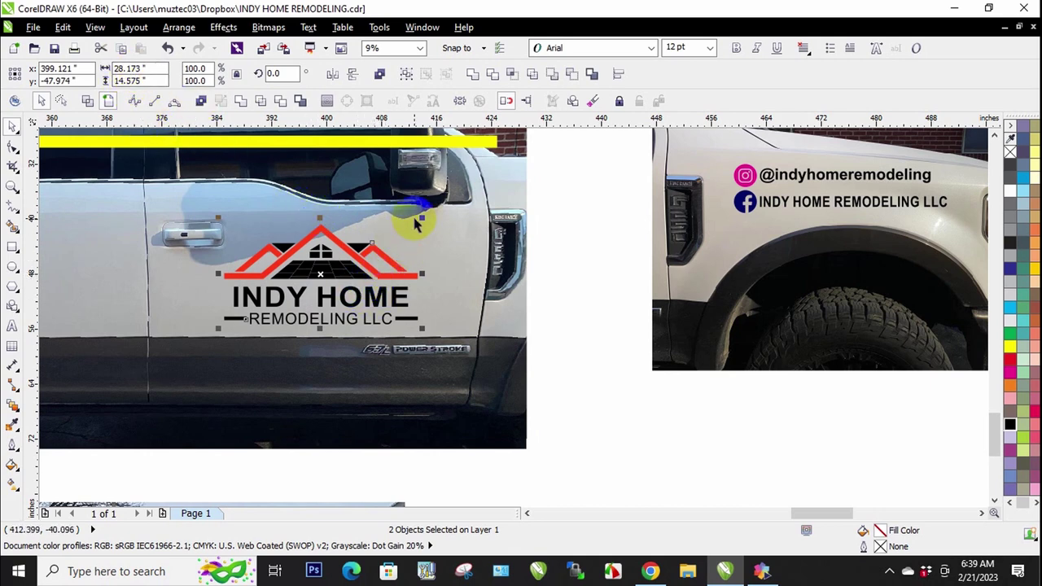
mouse_move(422, 216)
left_mouse_down()
mouse_move(432, 199)
mouse_move(440, 208)
left_mouse_up()
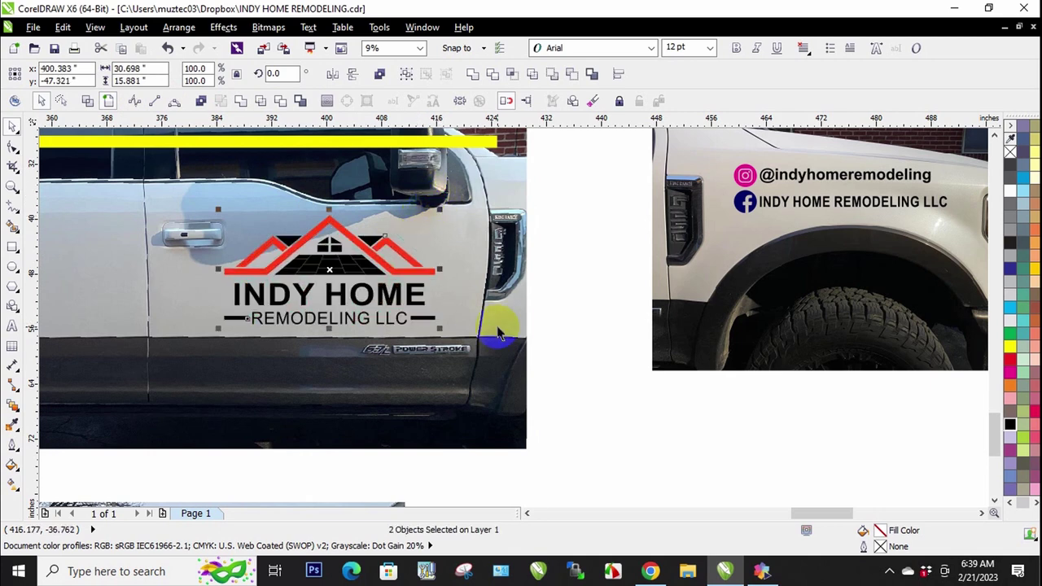
left_click(540, 334)
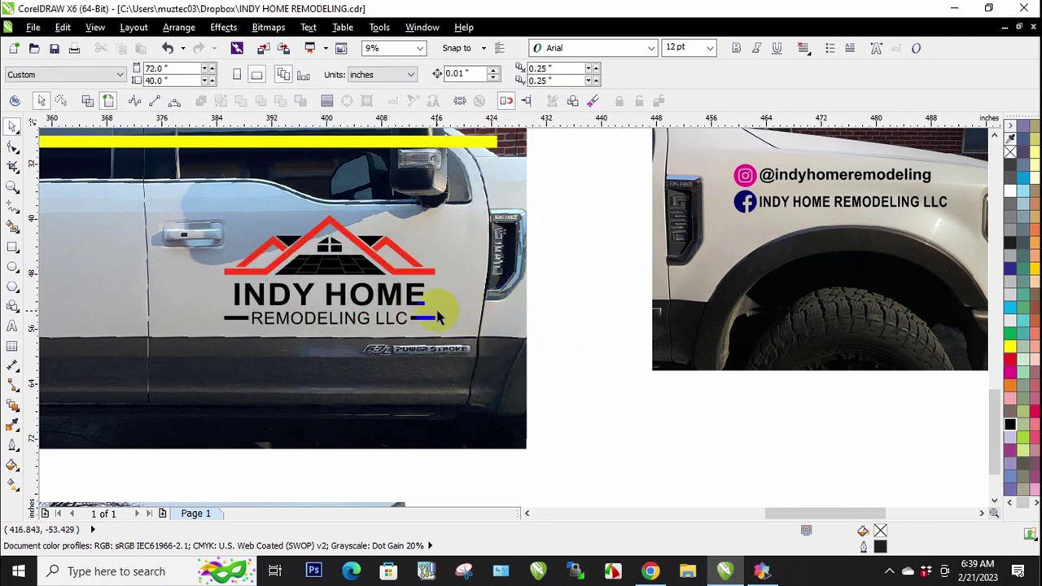
Move the slogan WE BRING NEW LIFE TO YOUR HOME onto the dark lower trim of the truck doors and fill it white
scroll(437, 296, "down", 1)
left_click_drag(907, 347, 267, 350)
scroll(267, 350, "up", 1)
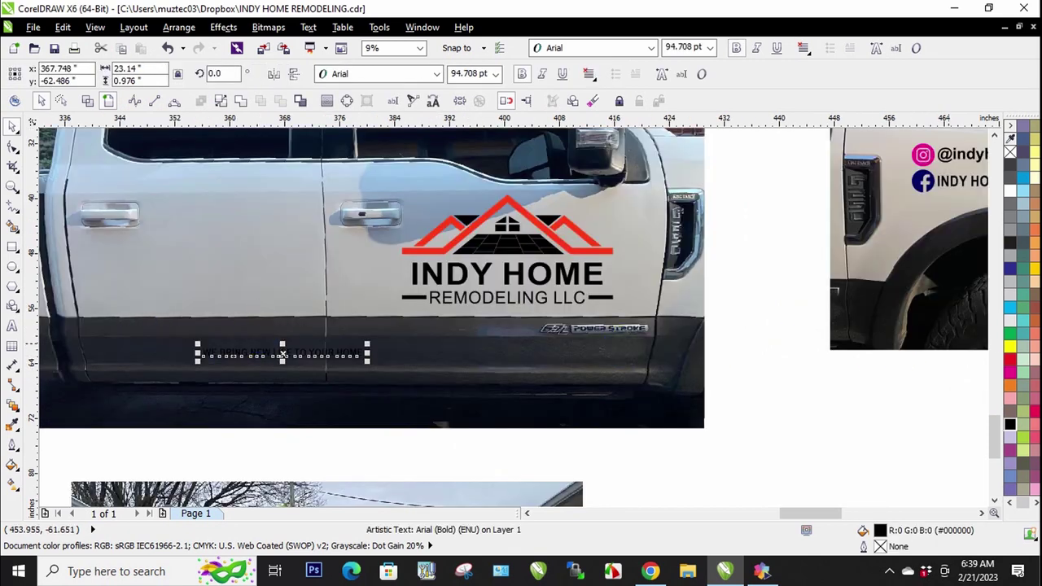
left_click(1009, 192)
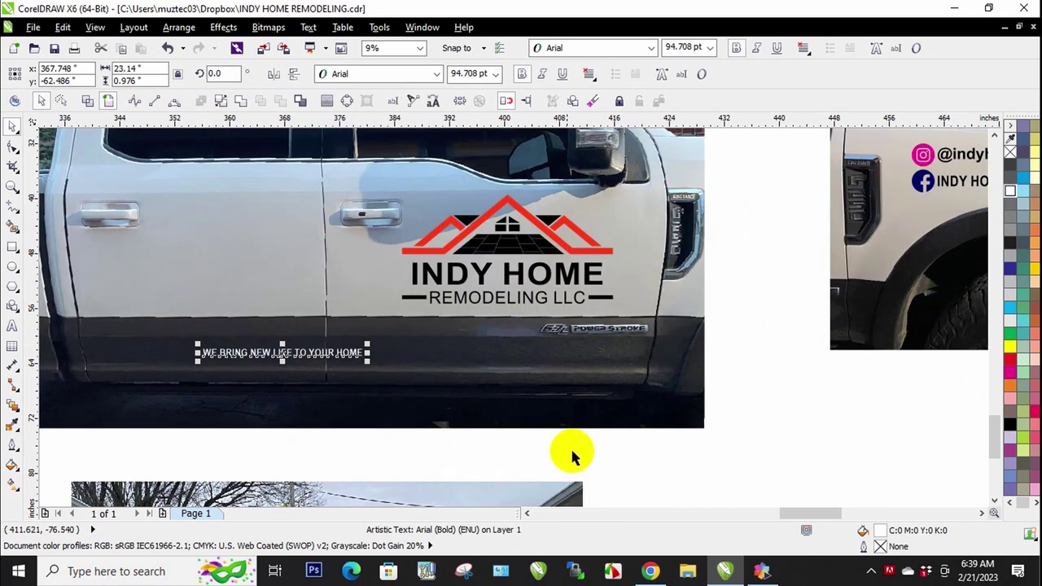
Enlarge the white slogan to about 62 inches wide and place it across the dark trim of both doors
left_click_drag(367, 361, 516, 410)
left_click_drag(509, 364, 631, 411)
left_click_drag(542, 361, 484, 350)
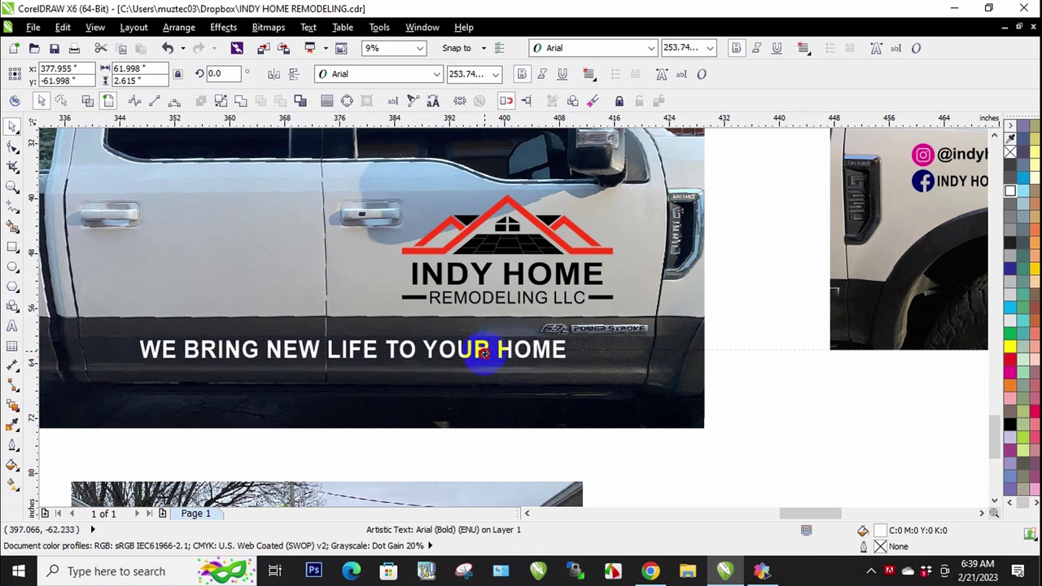
scroll(481, 351, "down", 2)
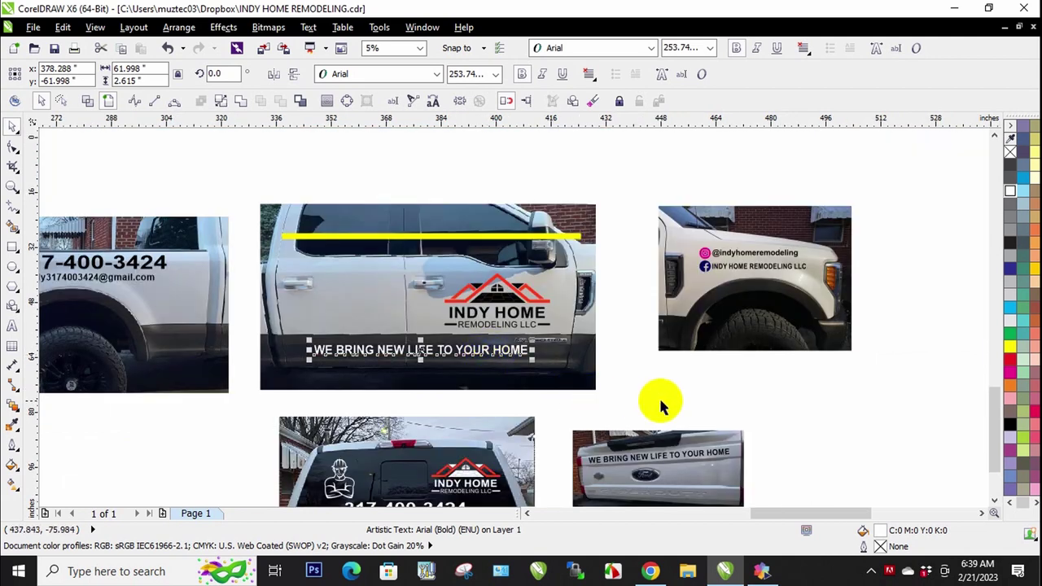
left_click(662, 402)
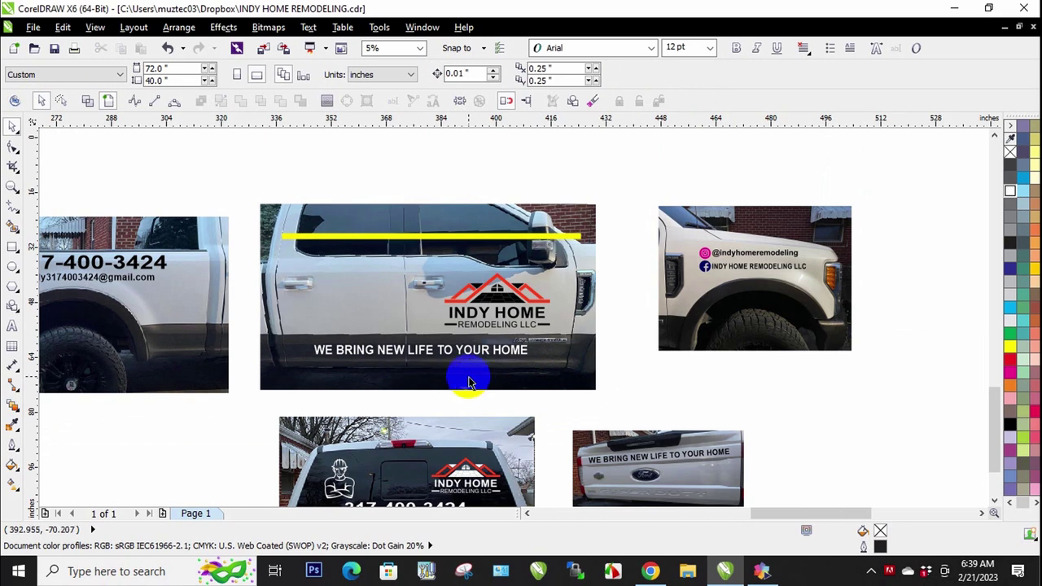
Enlarge the slogan slightly more toward the rear door, within the dark trim
scroll(442, 363, "up", 1)
left_click(442, 350)
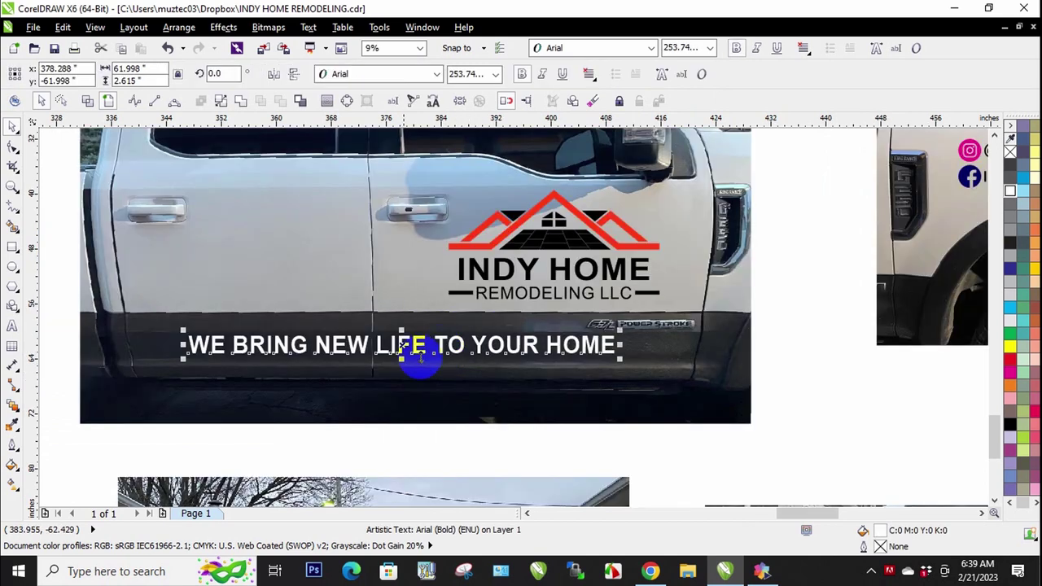
left_click_drag(183, 330, 156, 312)
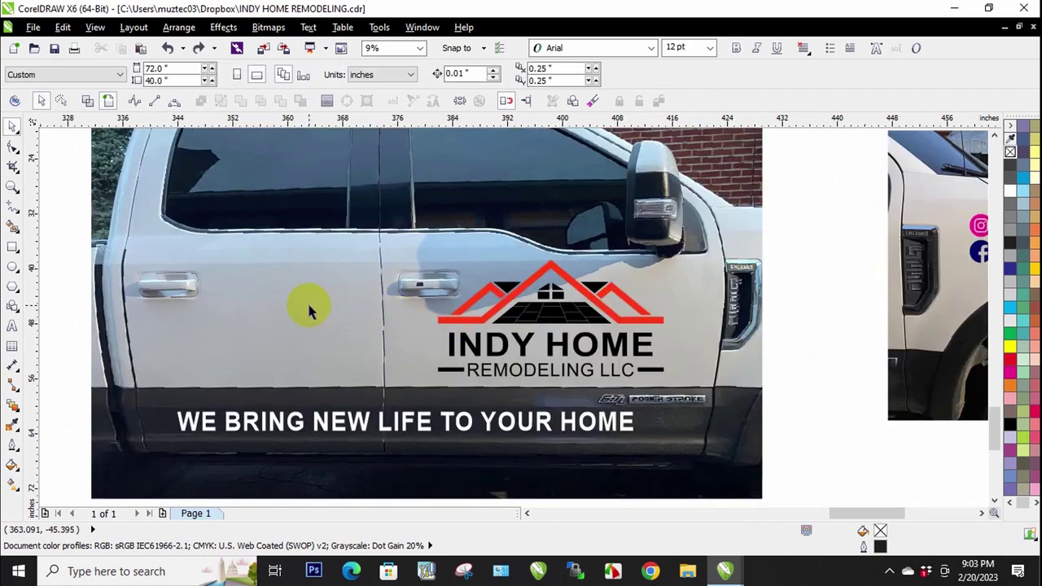
scroll(306, 301, "down", 2)
scroll(307, 300, "up", 2)
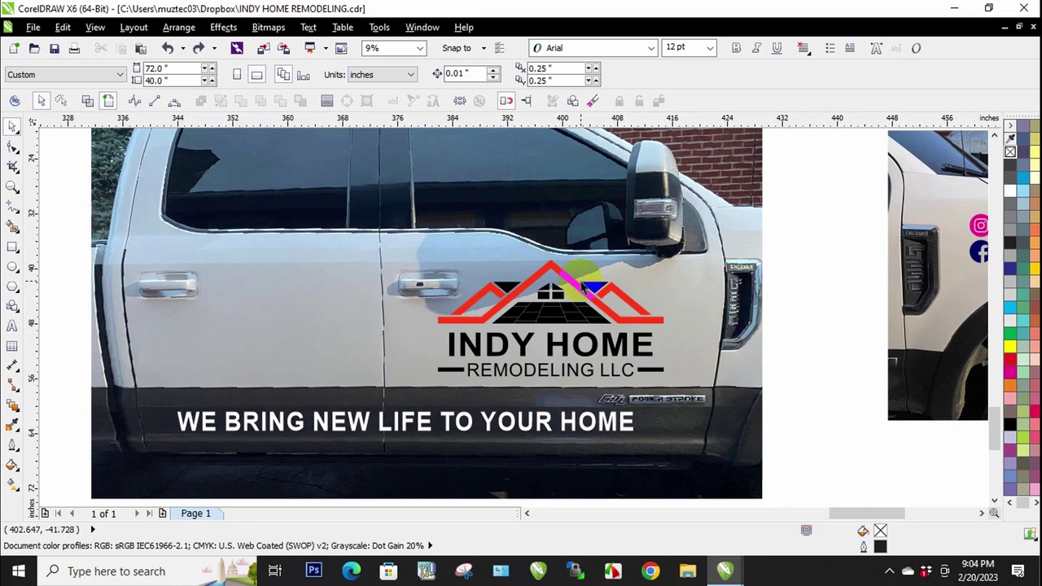
scroll(583, 285, "left", 5)
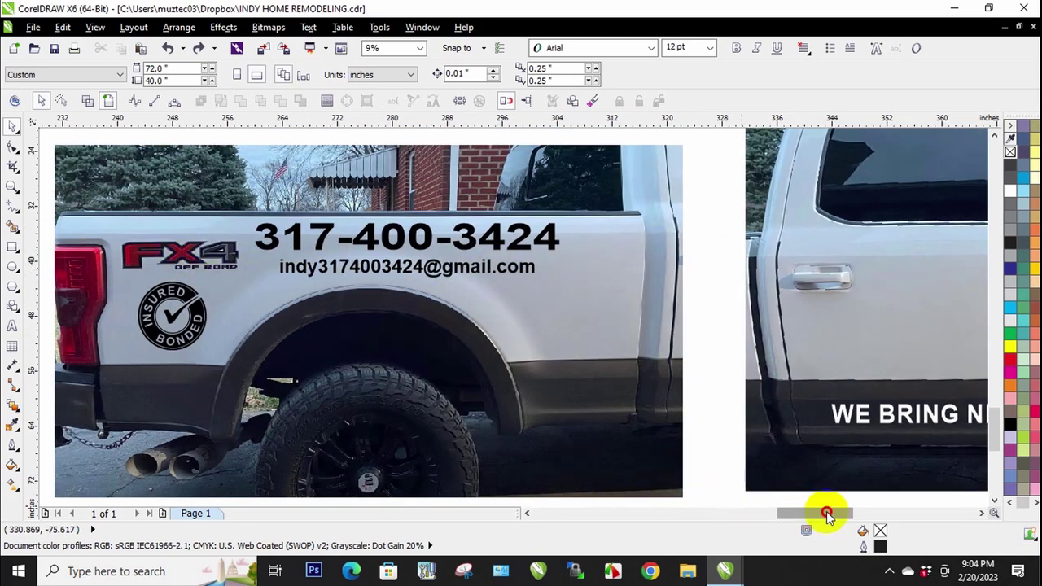
left_click_drag(825, 512, 821, 512)
left_click_drag(525, 244, 525, 194)
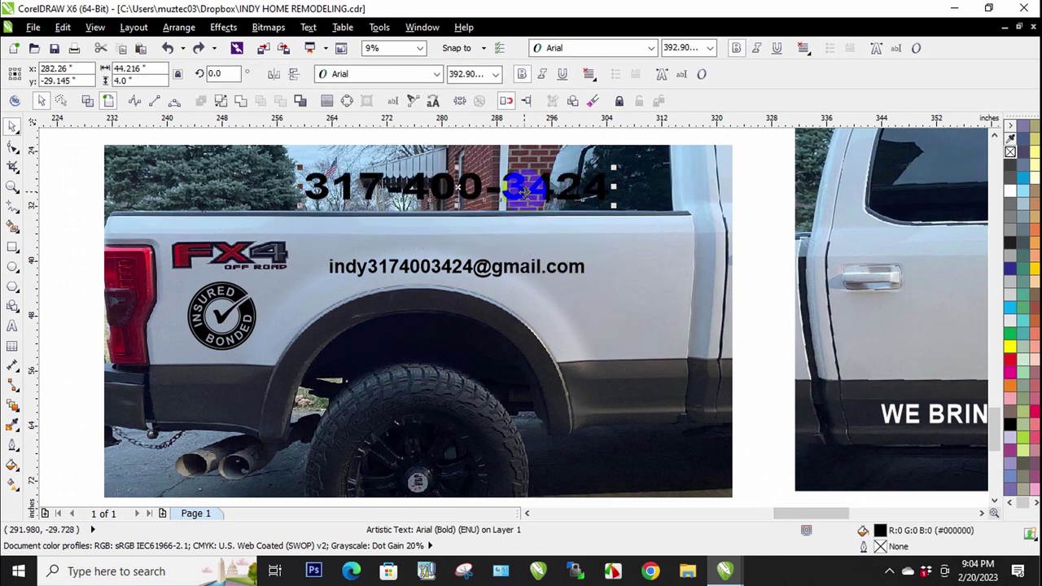
left_click(181, 50)
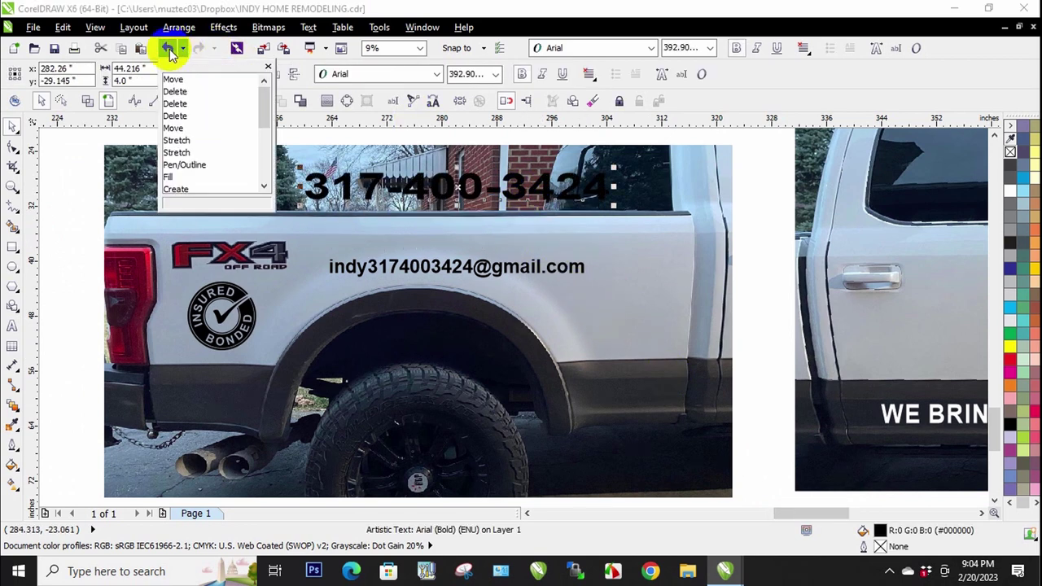
left_click(173, 80)
left_click(65, 240)
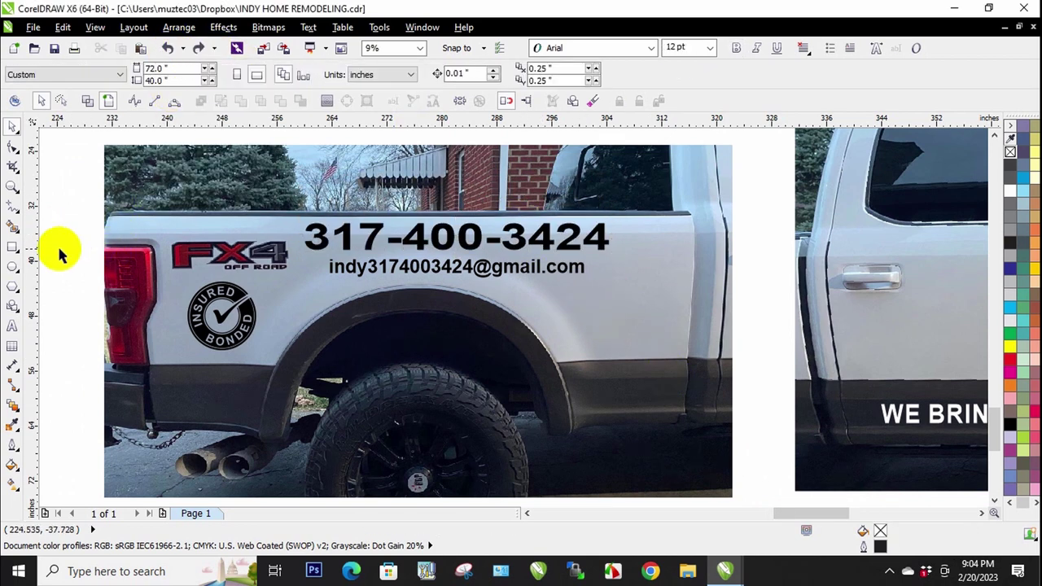
Draw a thin reference rectangle about 86 inches long across the white truck's bed side and delete it again
left_click(12, 246)
left_click_drag(104, 236, 693, 234)
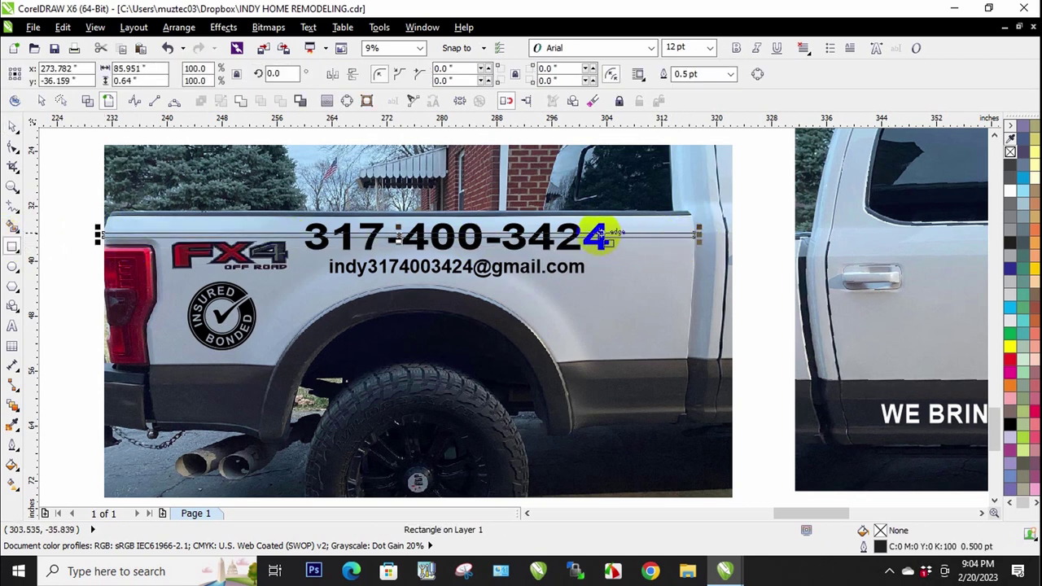
key("Delete")
left_click(10, 128)
Review the white truck photo mockups together and examine the lettered blue pickup mockup above them
scroll(439, 248, "down", 2)
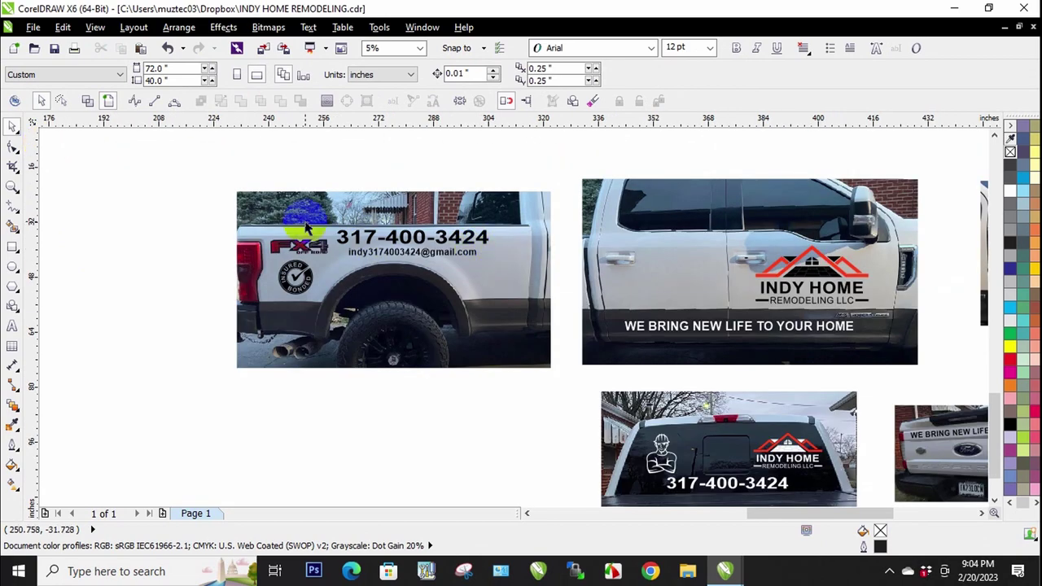
left_click_drag(855, 517, 890, 513)
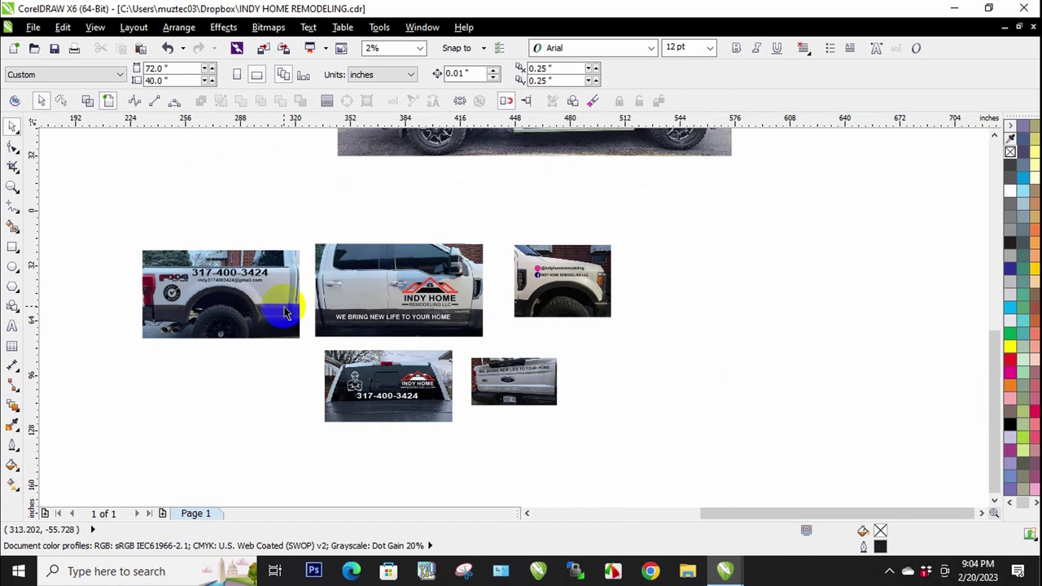
scroll(302, 314, "down", 2)
left_click_drag(988, 367, 1001, 313)
scroll(557, 248, "up", 2)
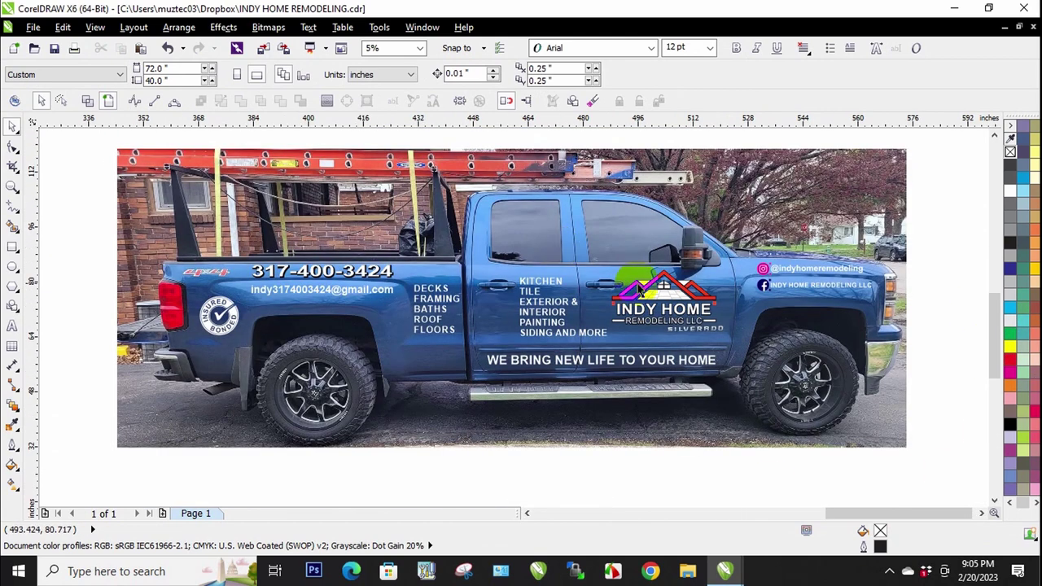